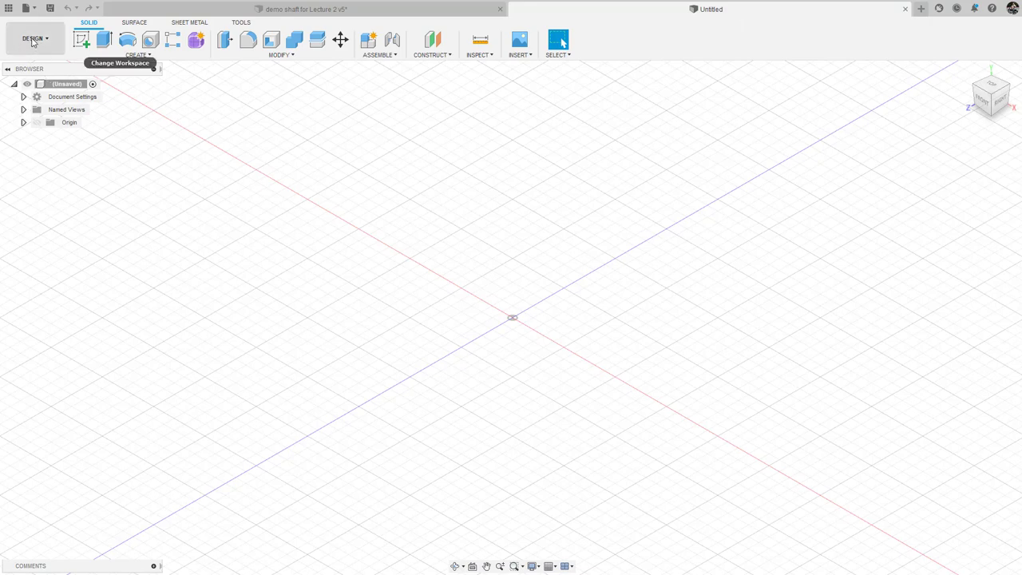
Change the document's active units from the document settings to Inch
{"action": "left_click", "coordinate": [83, 42]}
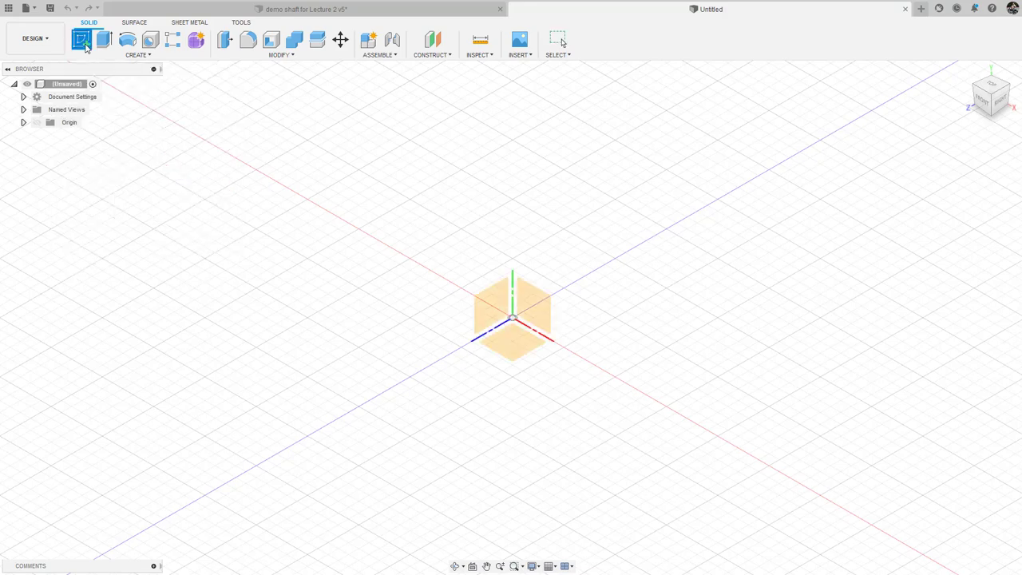
{"action": "left_click", "coordinate": [23, 97]}
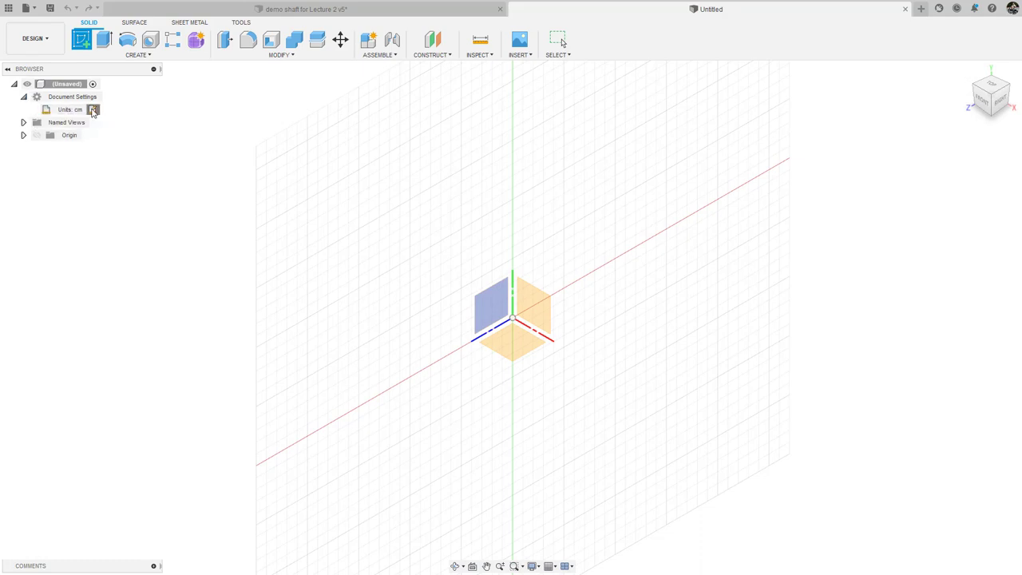
{"action": "left_click", "coordinate": [93, 112]}
{"action": "left_click", "coordinate": [999, 150]}
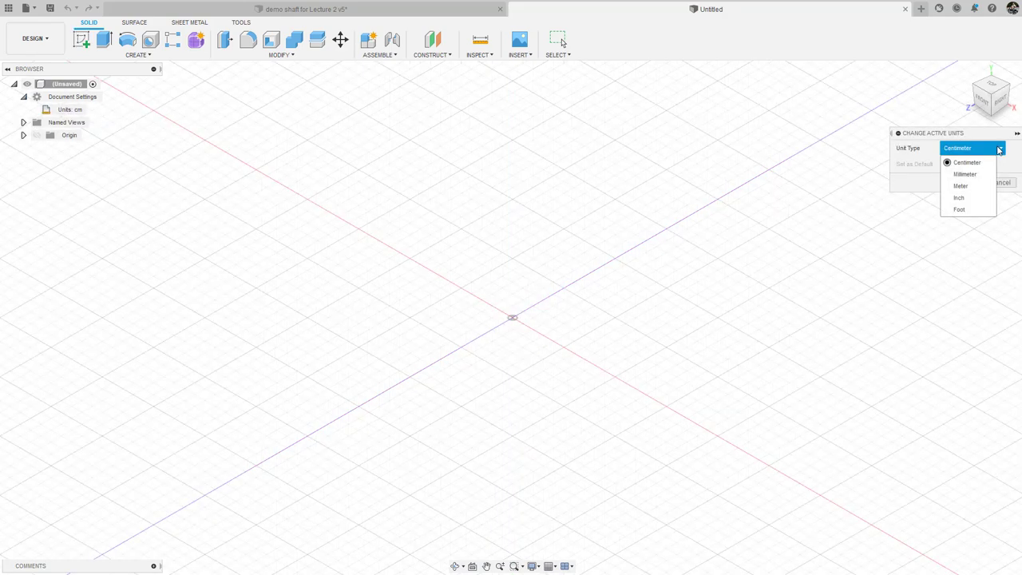
{"action": "left_click", "coordinate": [960, 197]}
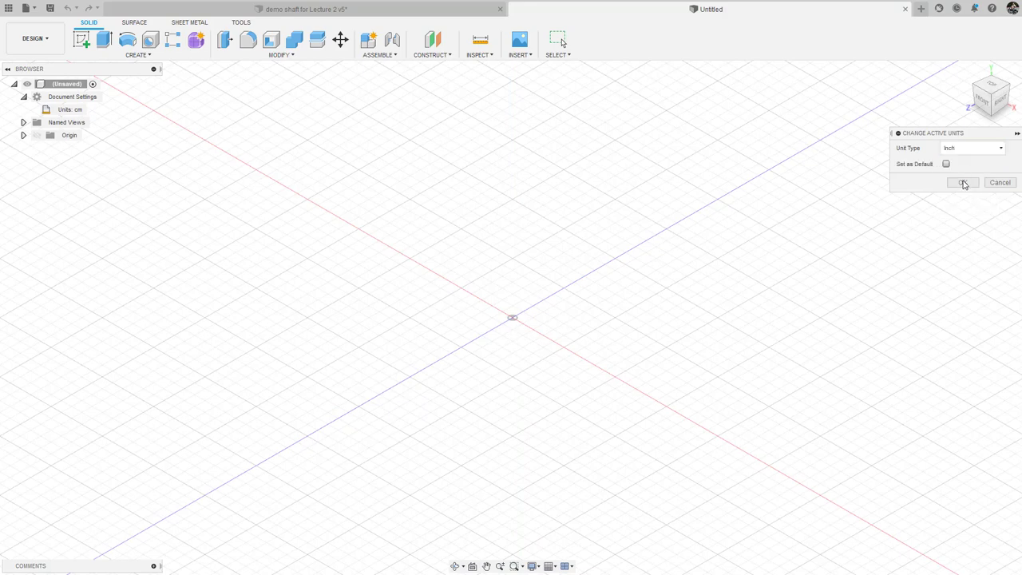
{"action": "left_click", "coordinate": [964, 184]}
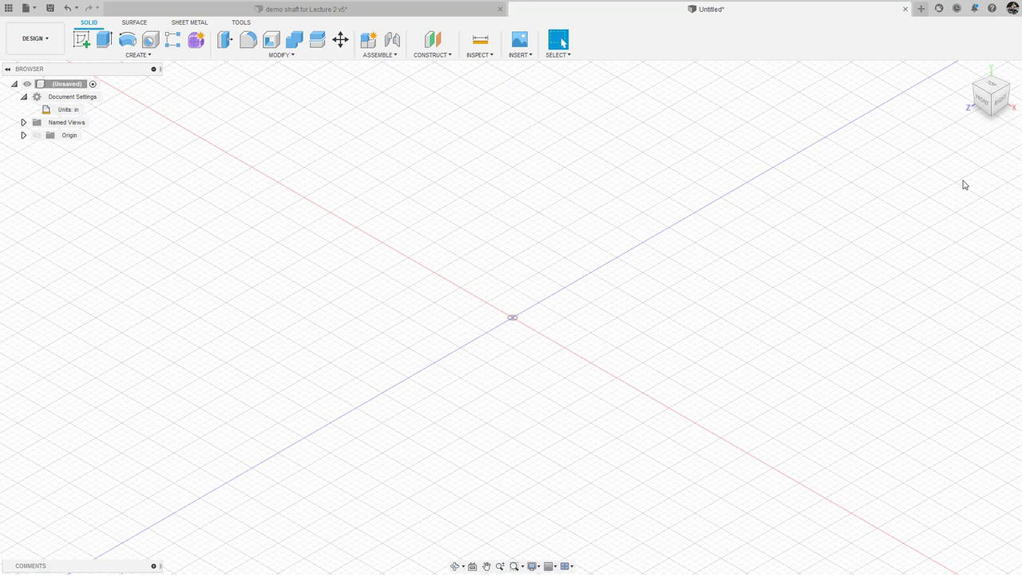
Show the origin planes and start a sketch on the front XY plane
{"action": "left_click", "coordinate": [36, 136]}
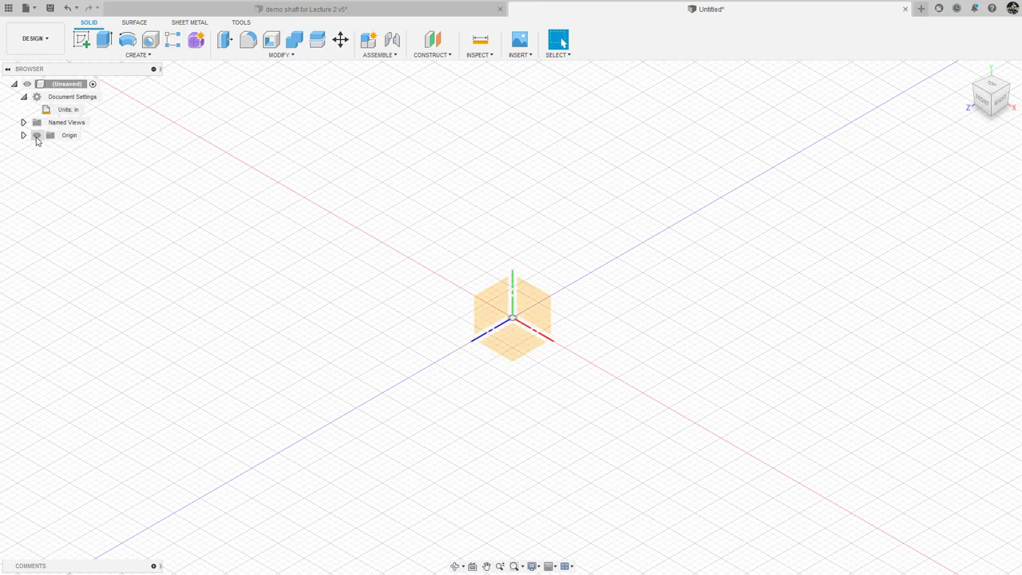
{"action": "left_click", "coordinate": [84, 43]}
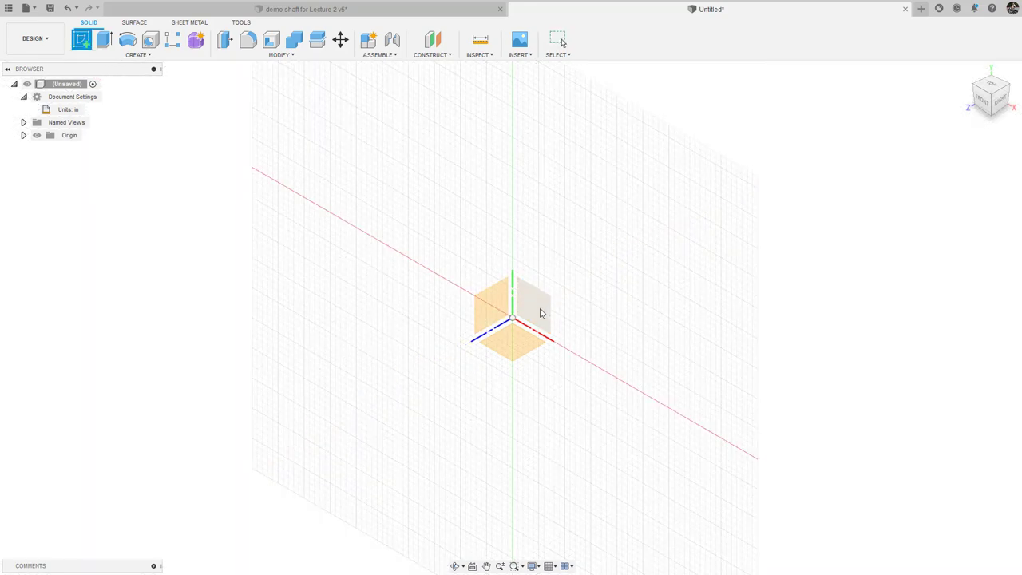
{"action": "left_click", "coordinate": [541, 313]}
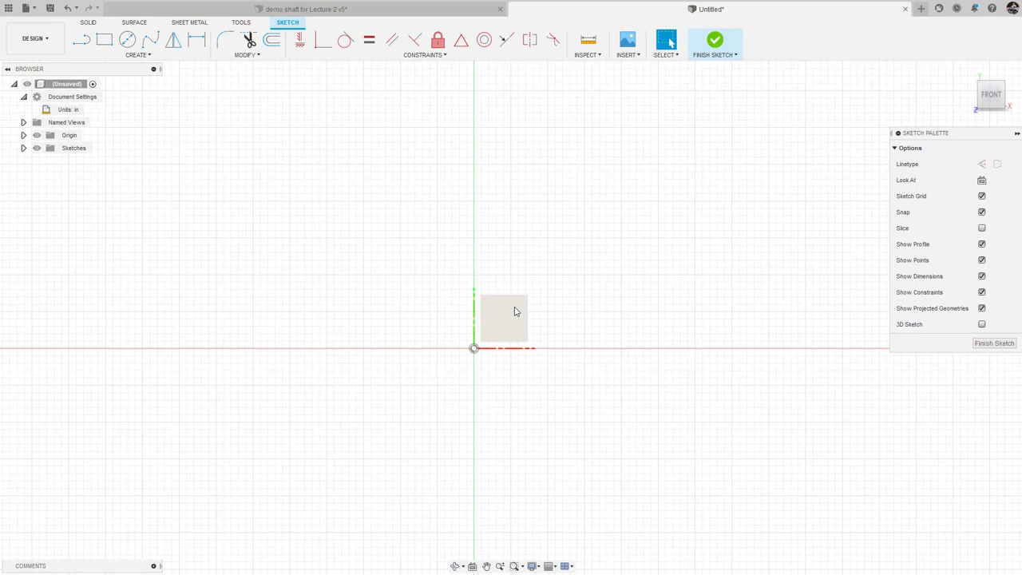
Sketch a horizontal construction line from the origin along the negative X axis with a length of 46/2 in
{"action": "left_click", "coordinate": [76, 45]}
{"action": "left_click", "coordinate": [982, 164]}
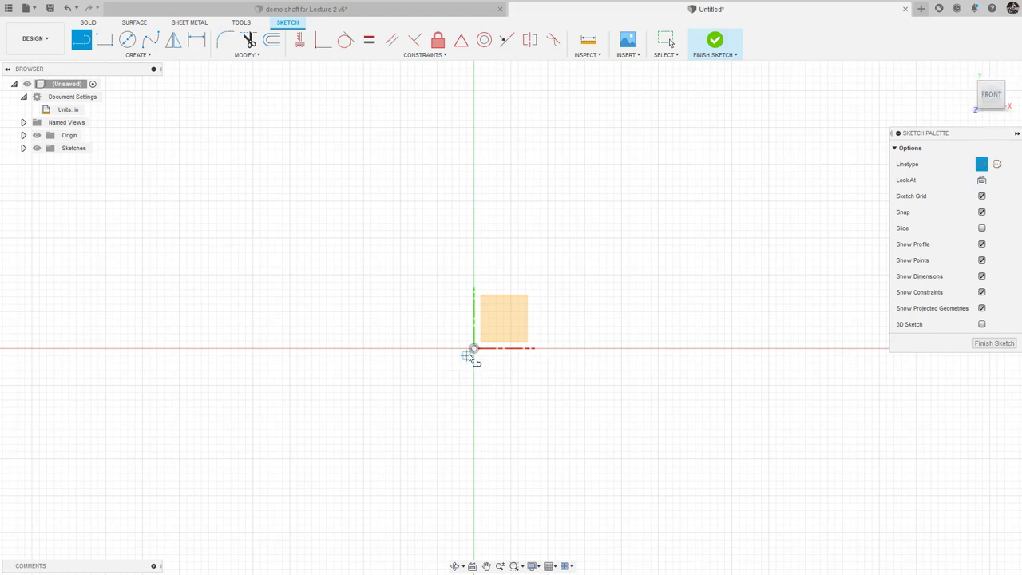
{"action": "left_click", "coordinate": [472, 357]}
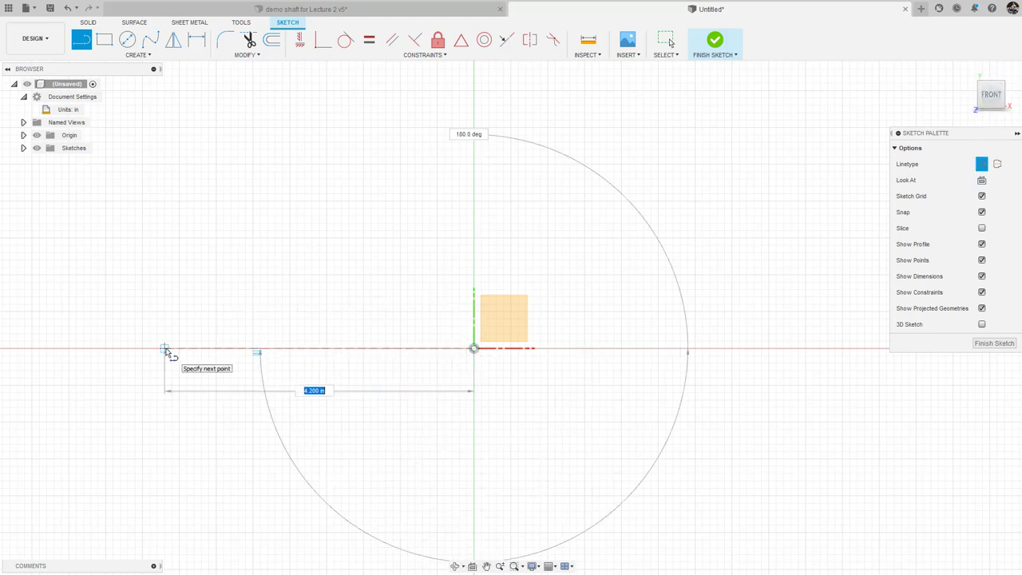
{"action": "type", "text": "46/2"}
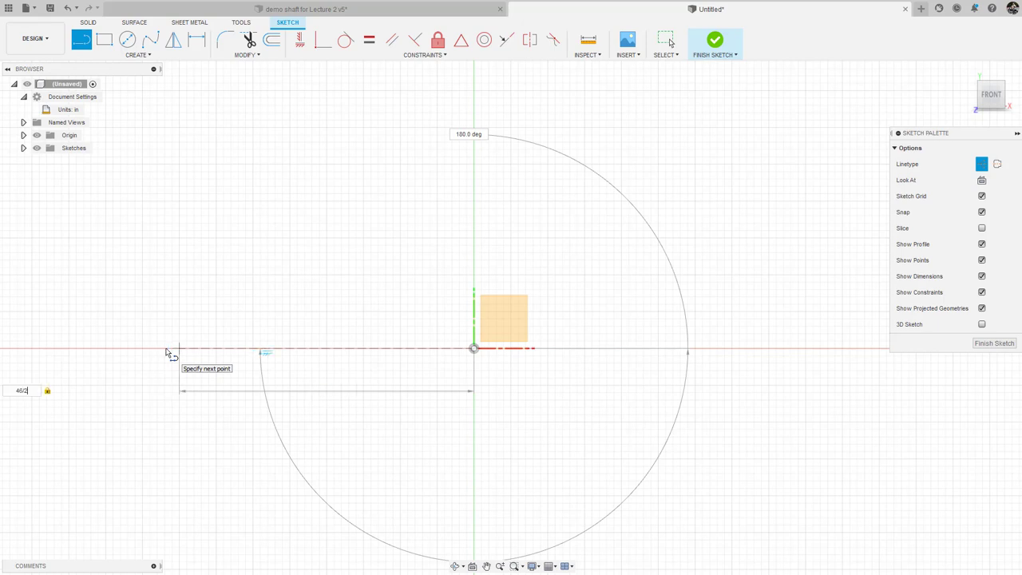
{"action": "key", "text": "Return"}
{"action": "key", "text": "Escape"}
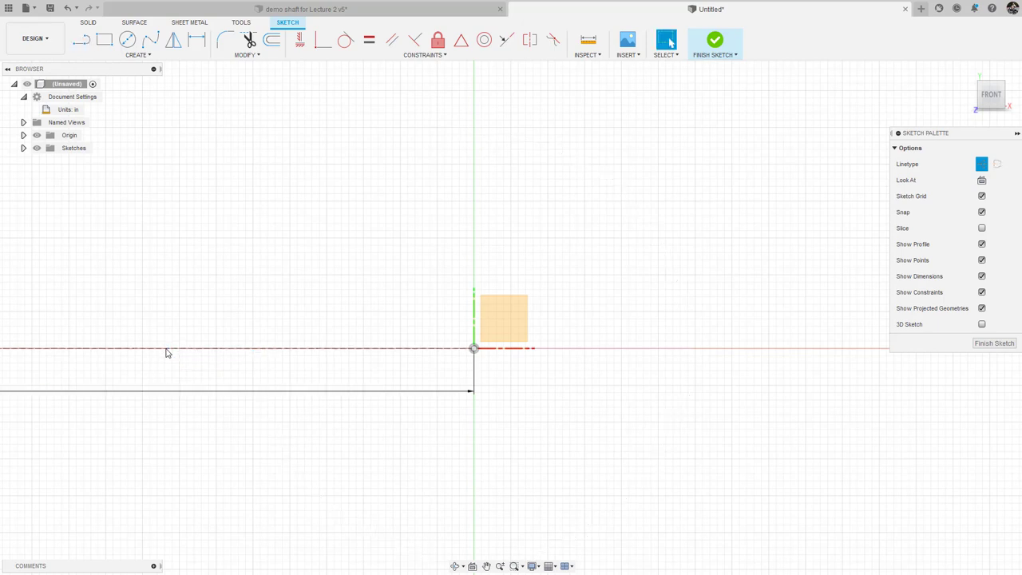
{"action": "mouse_move", "coordinate": [165, 351]}
{"action": "middle_mouse_down"}
{"action": "mouse_move", "coordinate": [160, 392]}
{"action": "mouse_move", "coordinate": [178, 368]}
{"action": "middle_mouse_up"}
{"action": "middle_click_drag", "start_coordinate": [201, 326], "coordinate": [542, 313]}
{"action": "scroll", "coordinate": [541, 313], "scroll_direction": "down", "scroll_amount": 3}
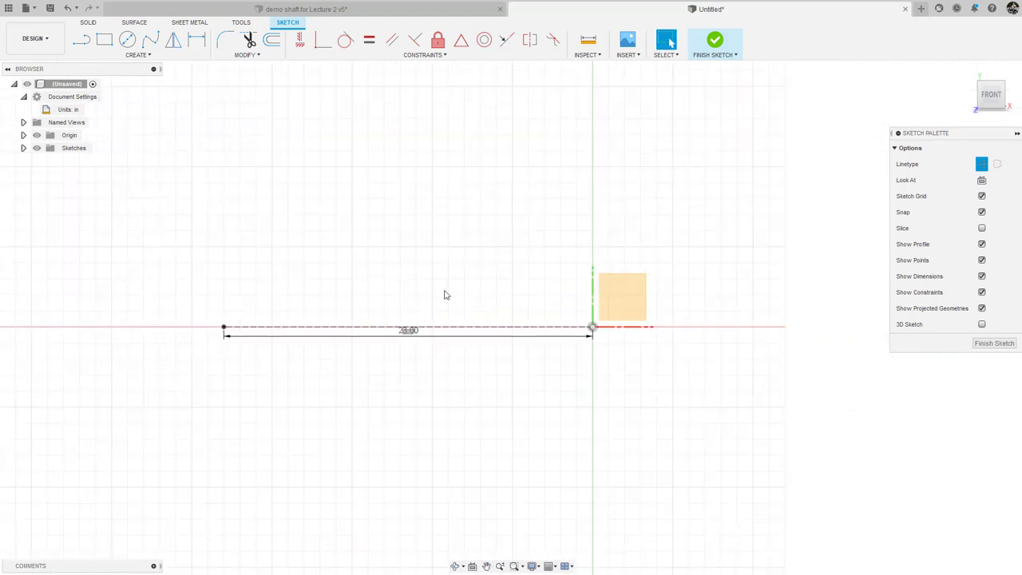
{"action": "middle_click_drag", "start_coordinate": [436, 295], "coordinate": [436, 327]}
{"action": "scroll", "coordinate": [431, 326], "scroll_direction": "down", "scroll_amount": 1}
{"action": "scroll", "coordinate": [429, 326], "scroll_direction": "down", "scroll_amount": 1}
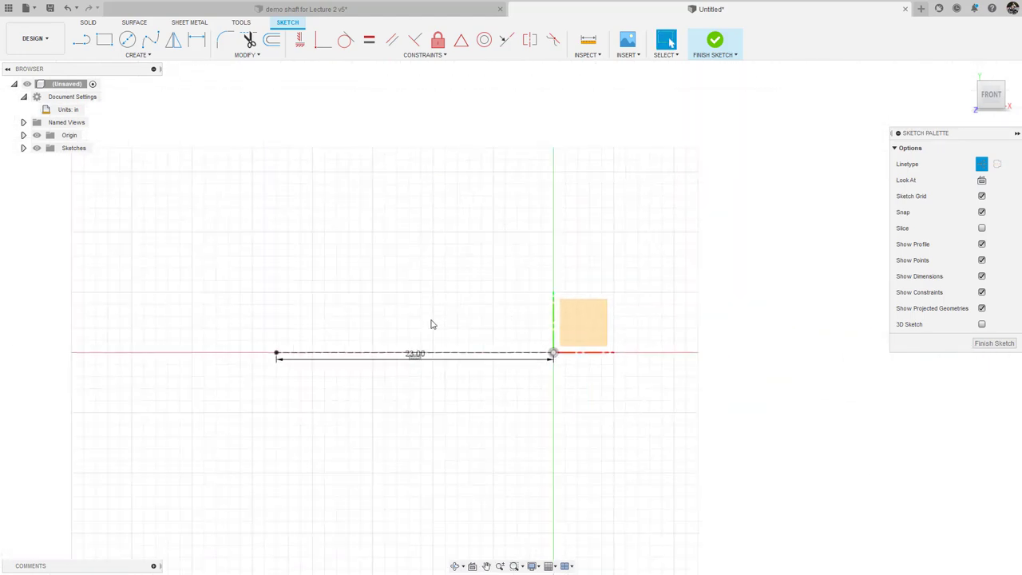
{"action": "middle_click_drag", "start_coordinate": [497, 308], "coordinate": [418, 308]}
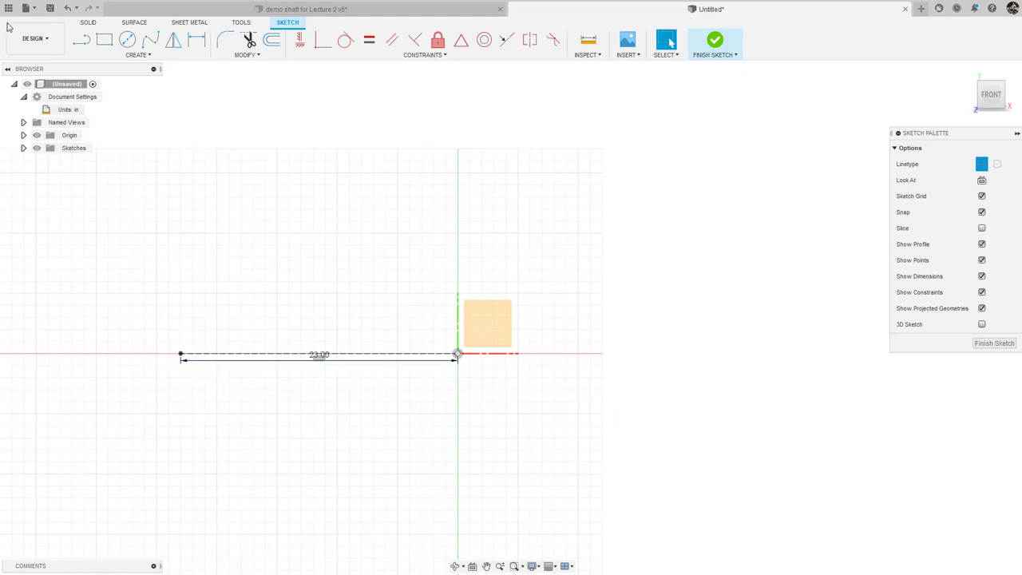
Switch back to normal lines and draw a 1.72 in vertical line upward from the construction line's left end
{"action": "left_click", "coordinate": [82, 40]}
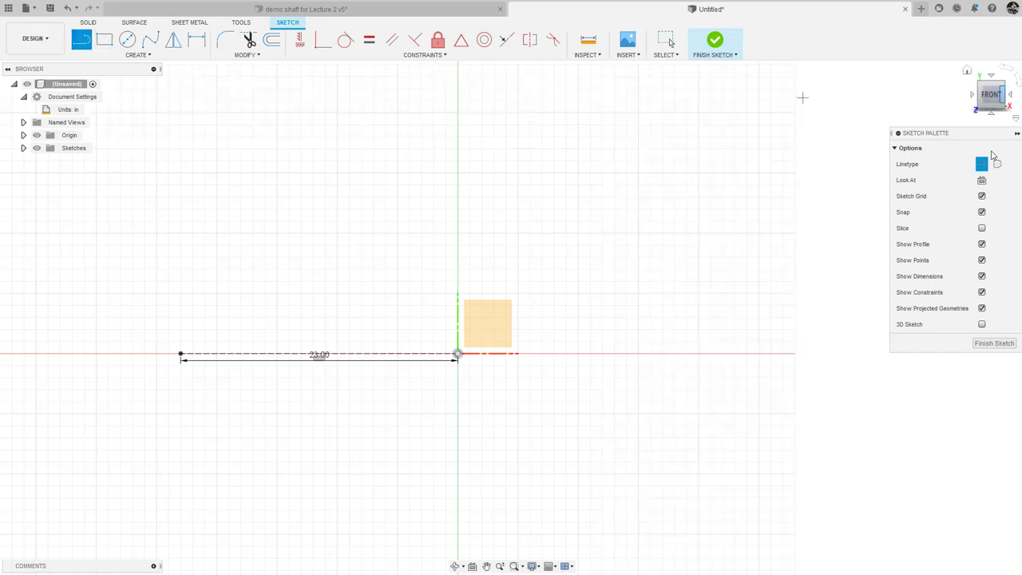
{"action": "left_click", "coordinate": [982, 164]}
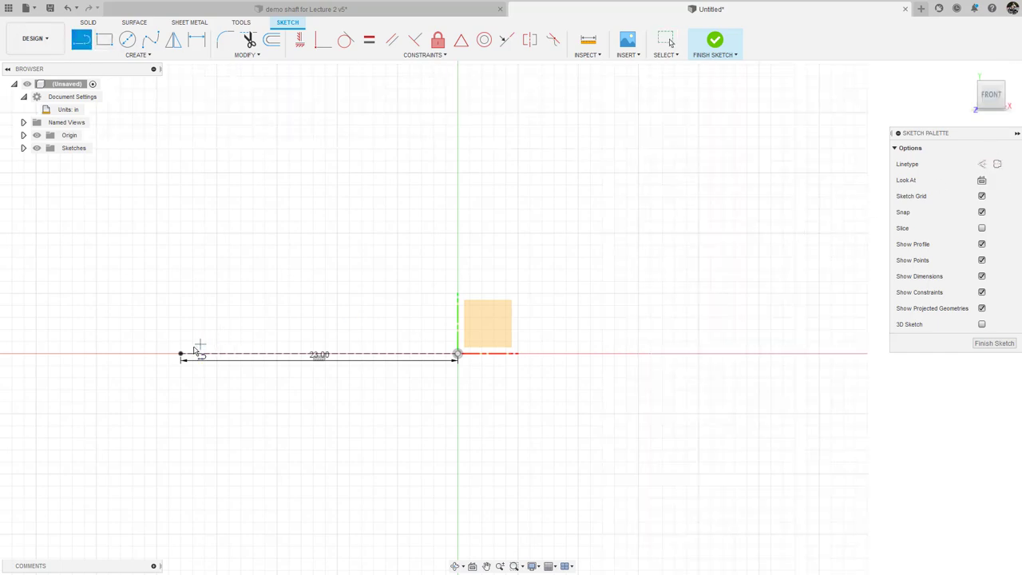
{"action": "left_click", "coordinate": [181, 356]}
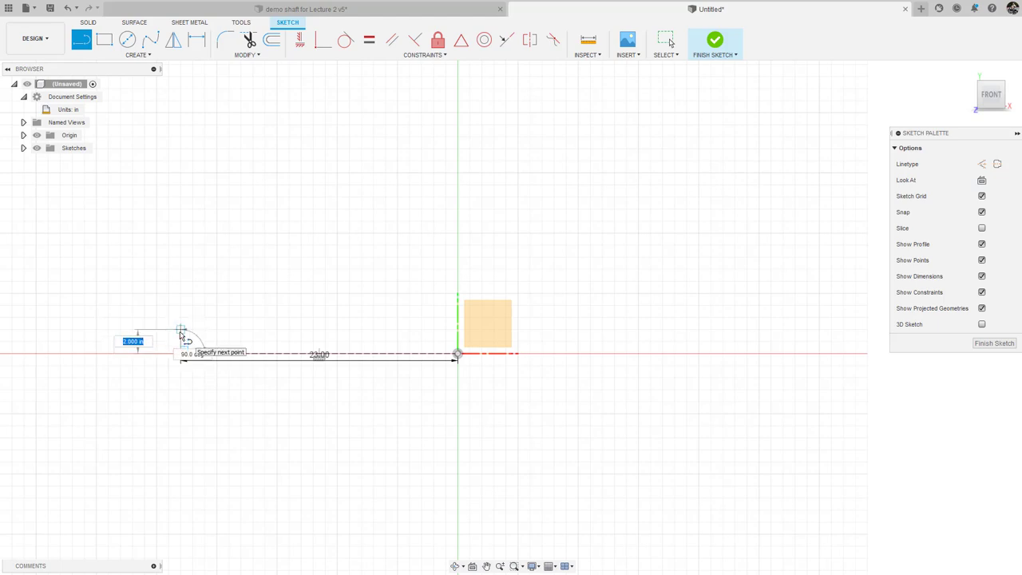
{"action": "type", "text": "3.442"}
{"action": "key", "text": "Return"}
{"action": "key", "text": "Escape"}
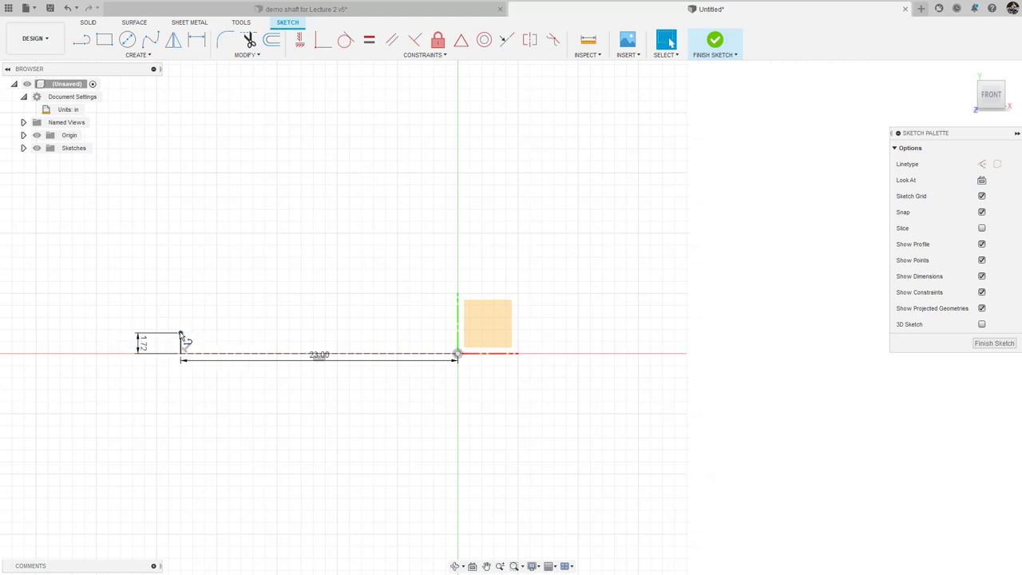
Draw a 20 in horizontal line to the right from the upper end of the 1.72 in line
{"action": "left_click", "coordinate": [81, 39]}
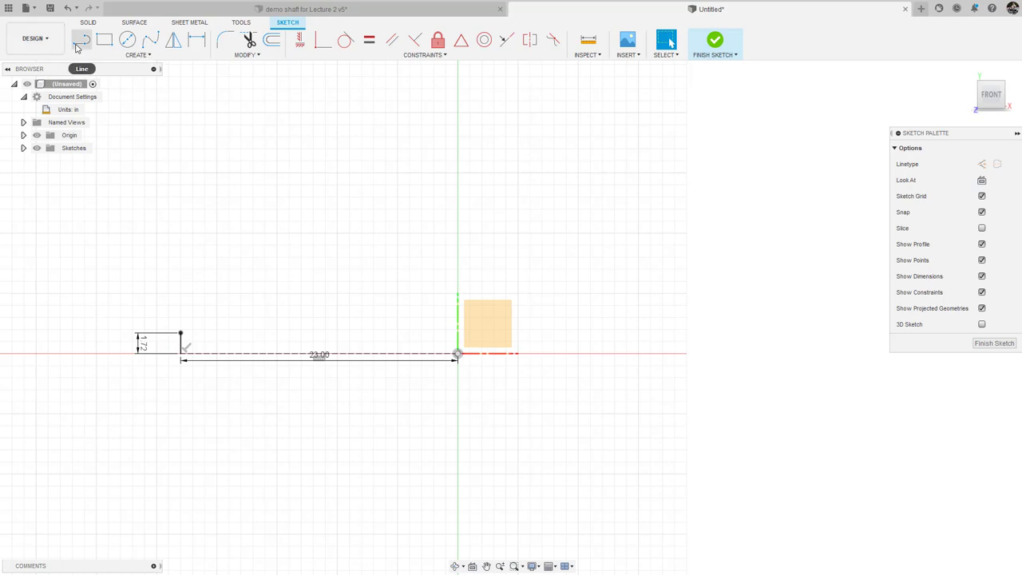
{"action": "left_click", "coordinate": [180, 334]}
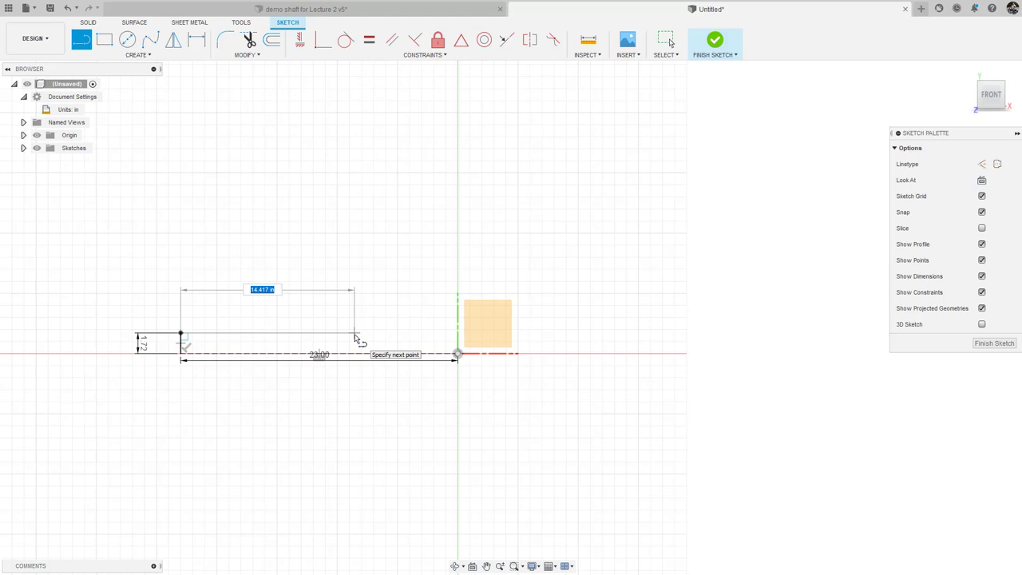
{"action": "type", "text": "20"}
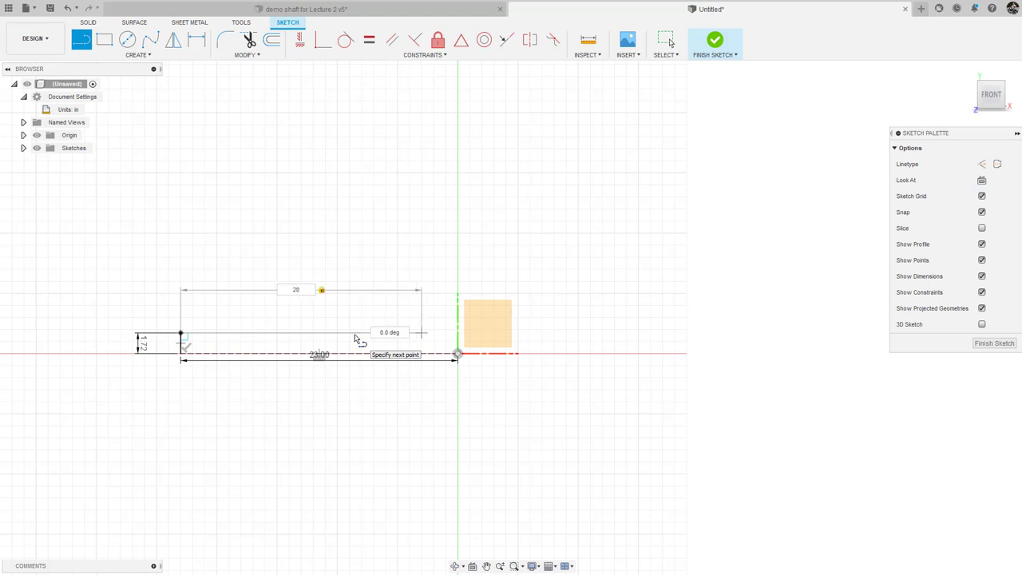
{"action": "key", "text": "Tab"}
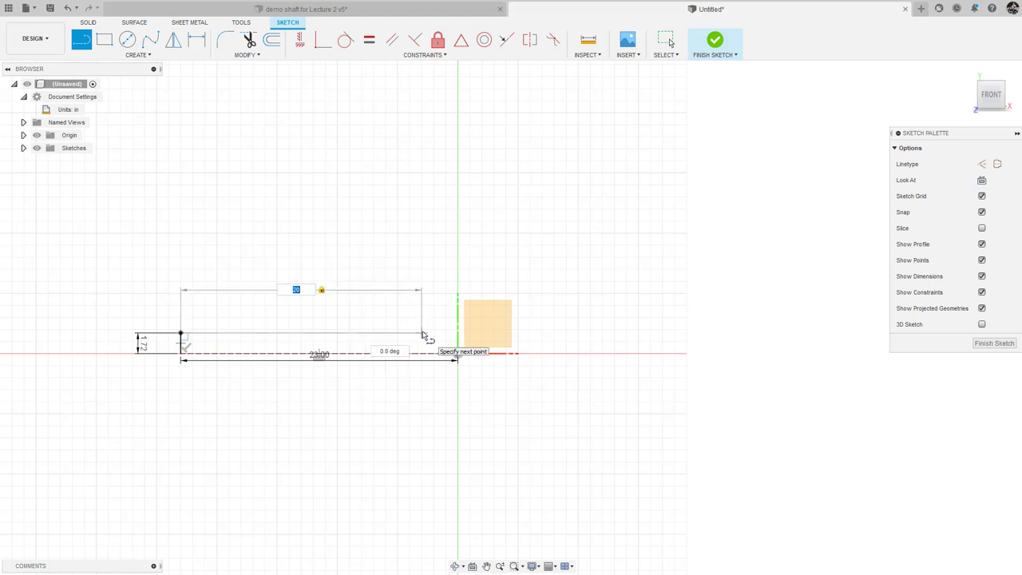
{"action": "left_click", "coordinate": [422, 336]}
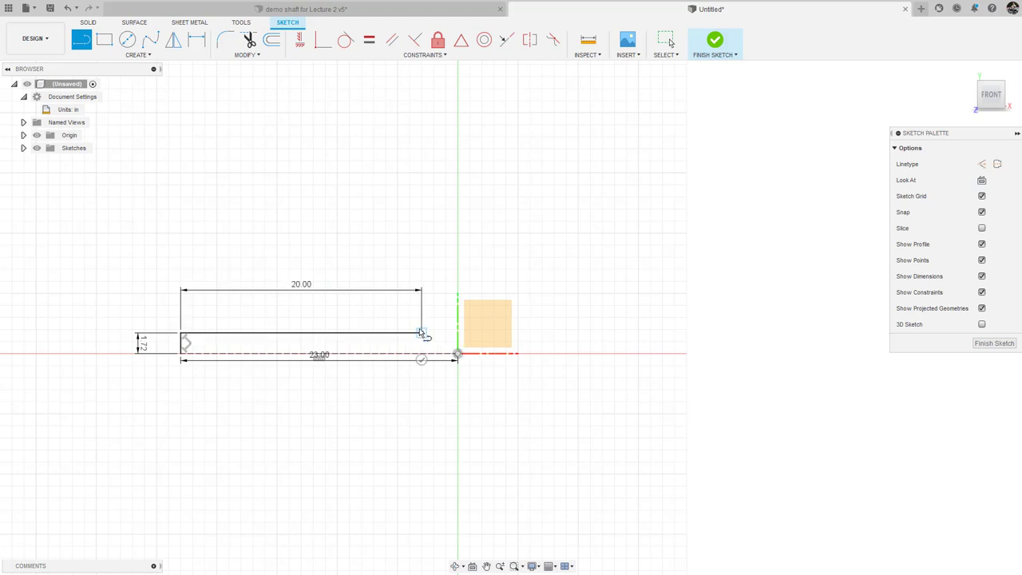
Add a 0.86 in vertical step upward at the right end of the 20 in line
{"action": "type", "text": "0"}
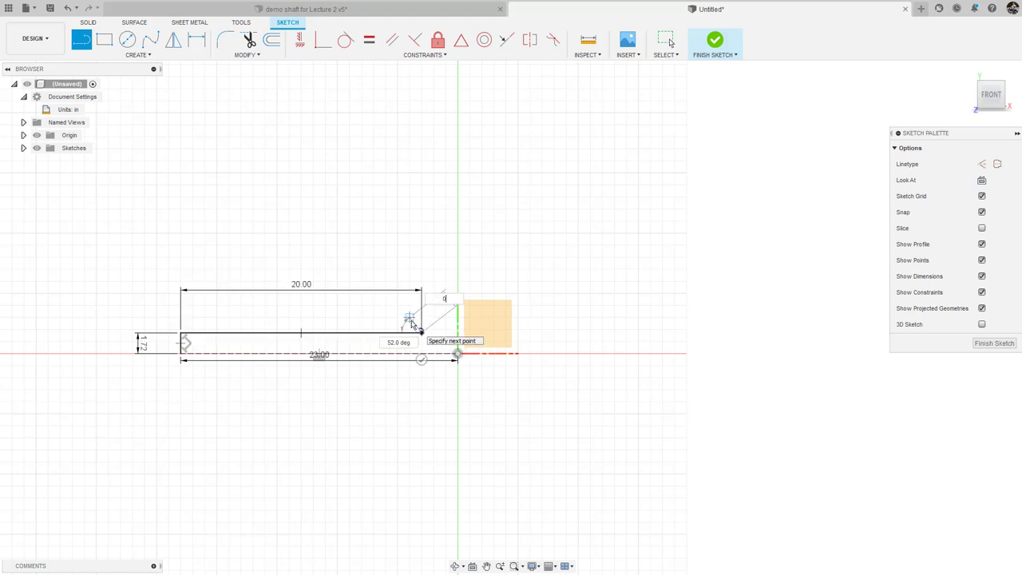
{"action": "type", "text": ".86"}
{"action": "key", "text": "Tab"}
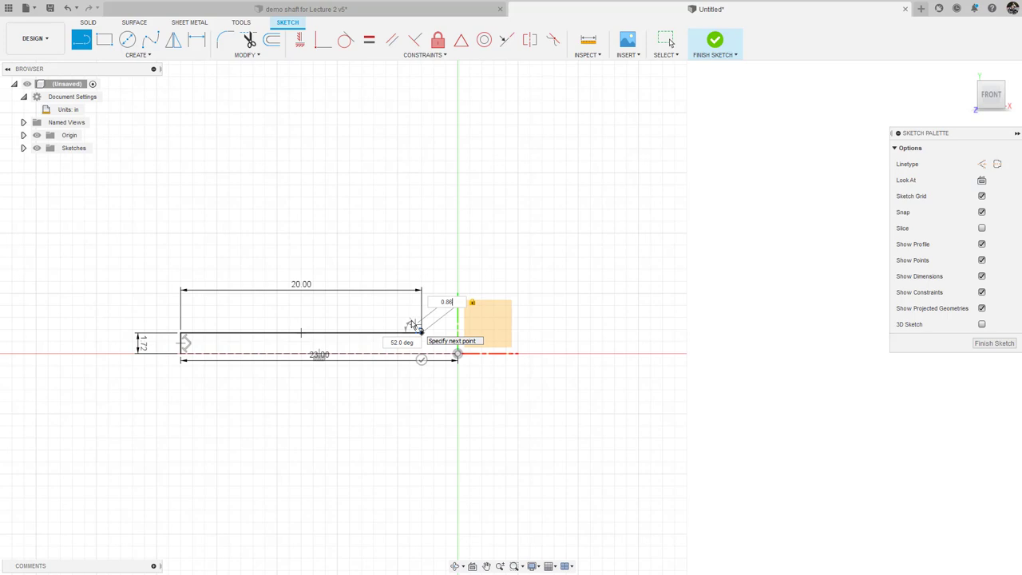
{"action": "left_click", "coordinate": [422, 323]}
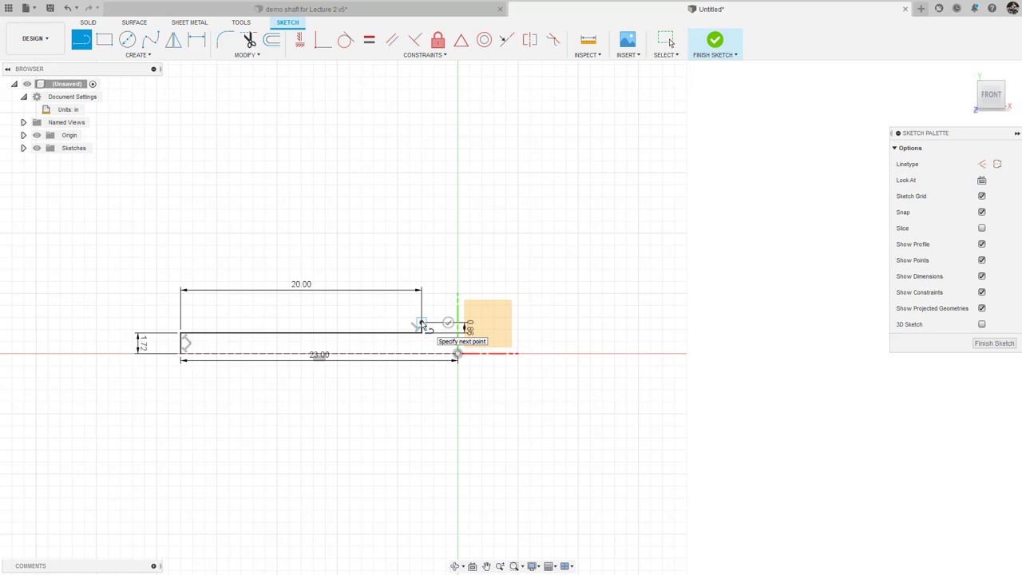
Draw a 16 in horizontal line to the right from the top of the 0.86 in step
{"action": "left_click", "coordinate": [422, 324]}
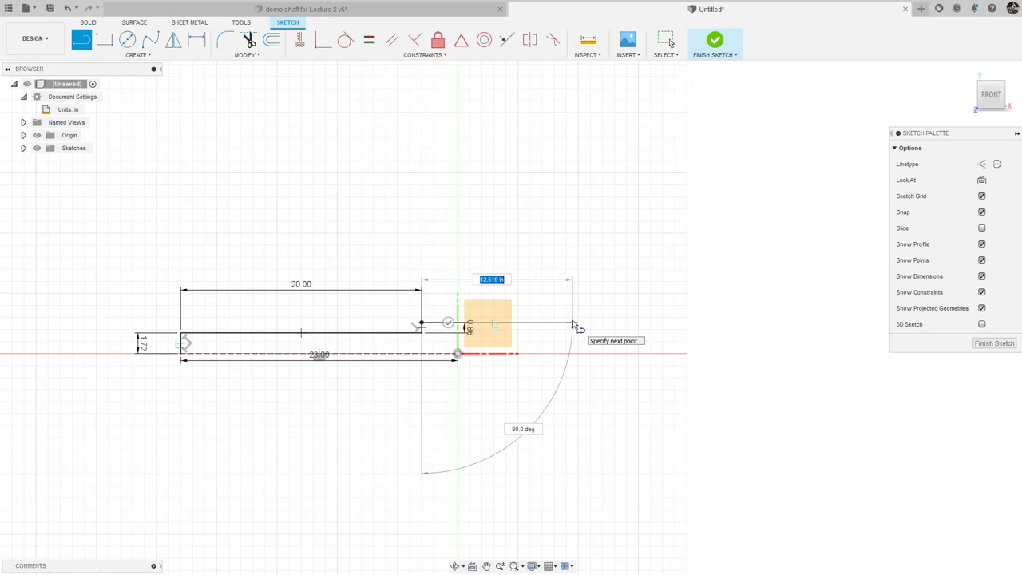
{"action": "type", "text": "16"}
{"action": "key", "text": "Tab"}
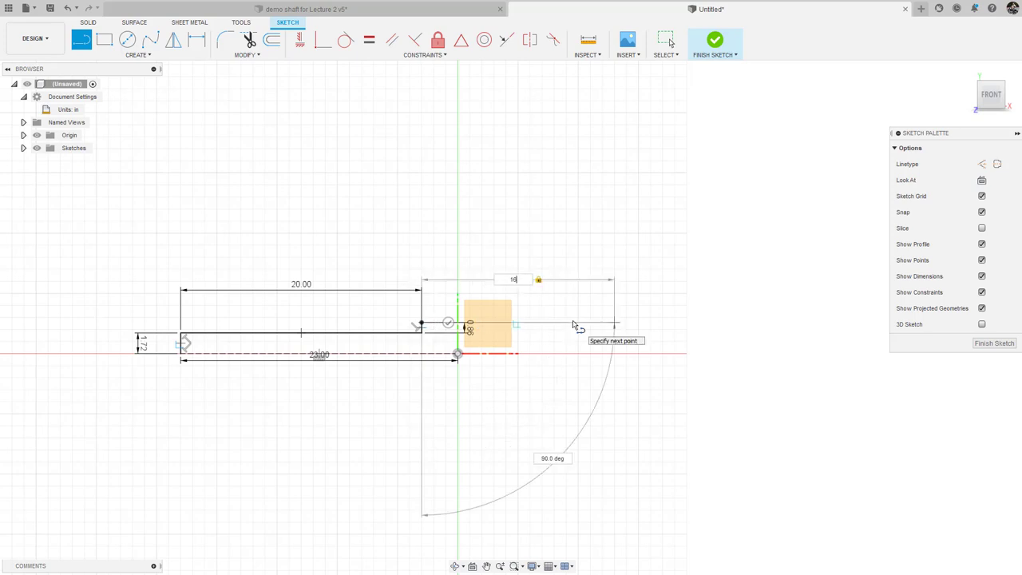
{"action": "left_click", "coordinate": [614, 324]}
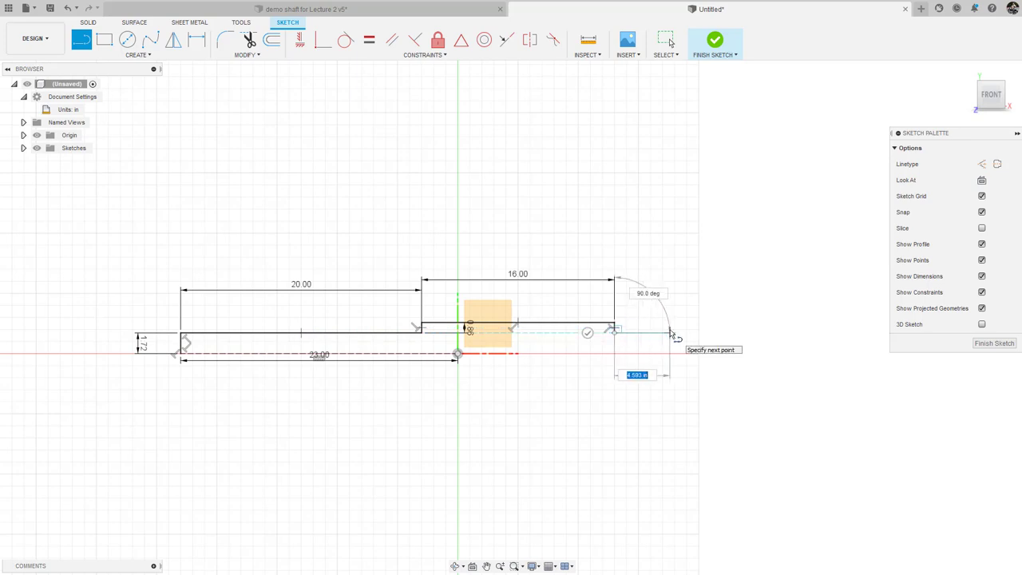
Step down to the first section's height, add a 10 in horizontal line, and close the profile along the axis to its left end
{"action": "type", "text": "10"}
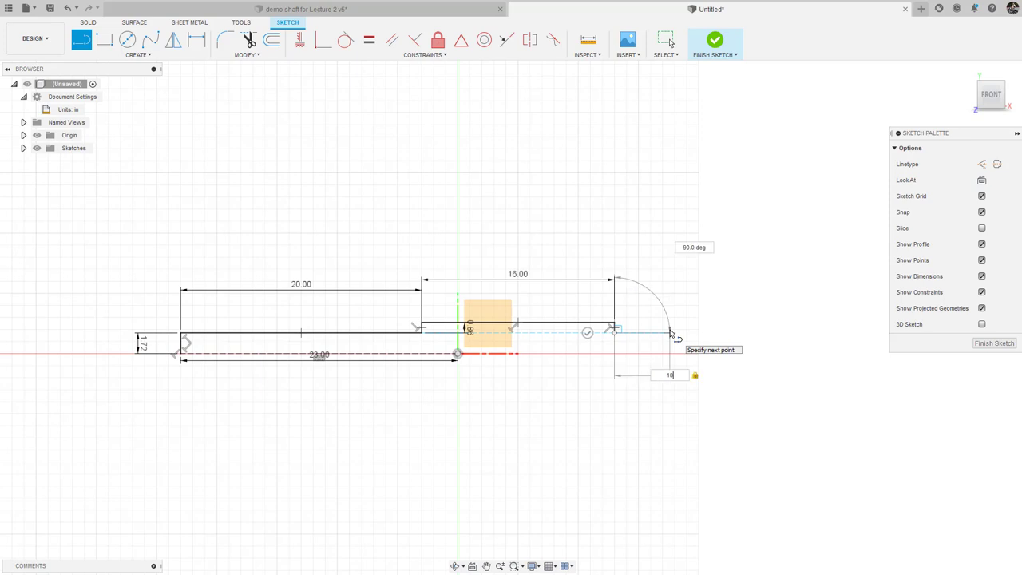
{"action": "key", "text": "Tab"}
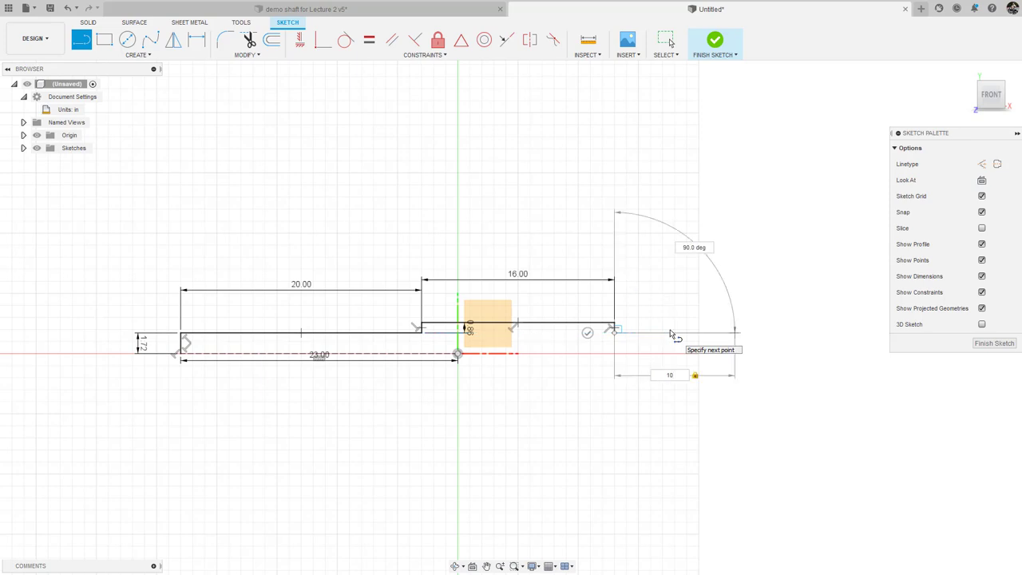
{"action": "left_click", "coordinate": [736, 337]}
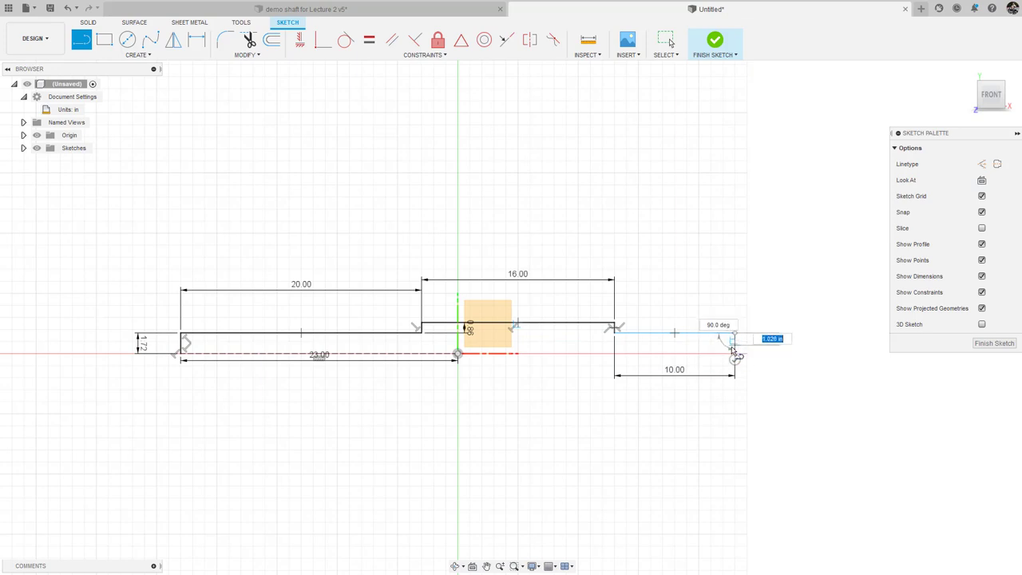
{"action": "left_click", "coordinate": [734, 348]}
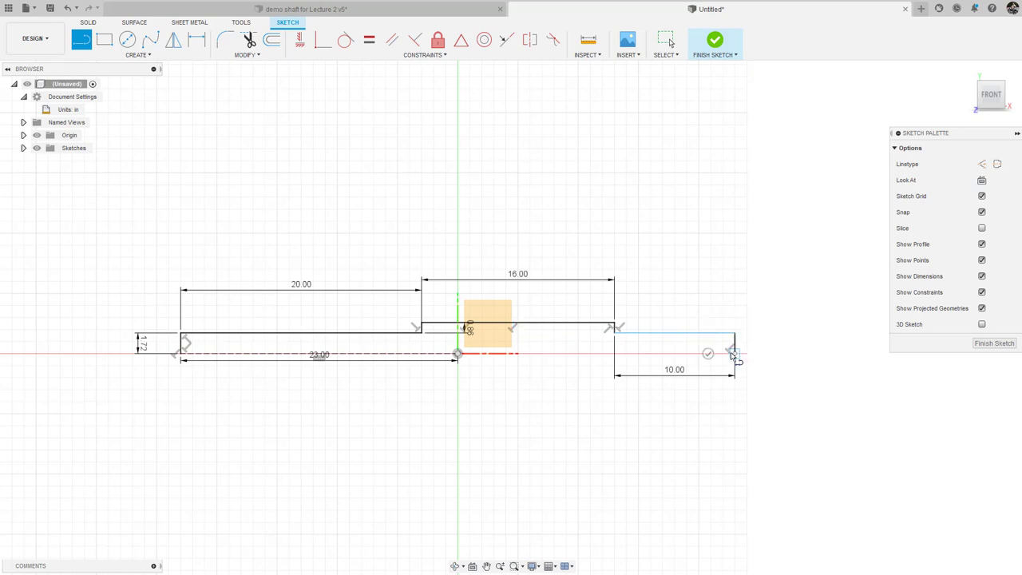
{"action": "left_click", "coordinate": [182, 357]}
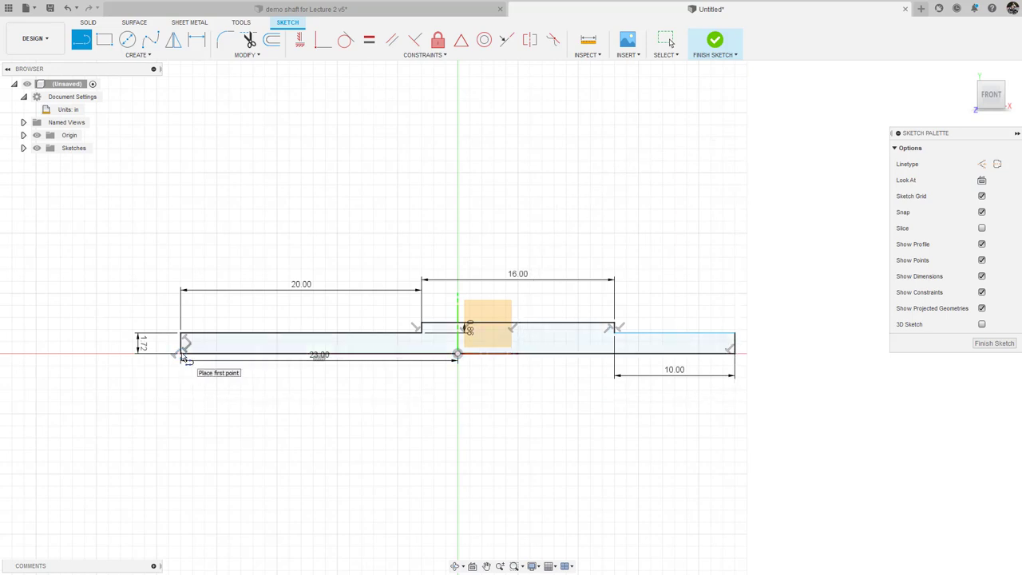
Finish the sketch and revolve the shaft profile 360 degrees about its bottom axis line as a new body
{"action": "key", "text": "Escape"}
{"action": "left_click", "coordinate": [994, 343]}
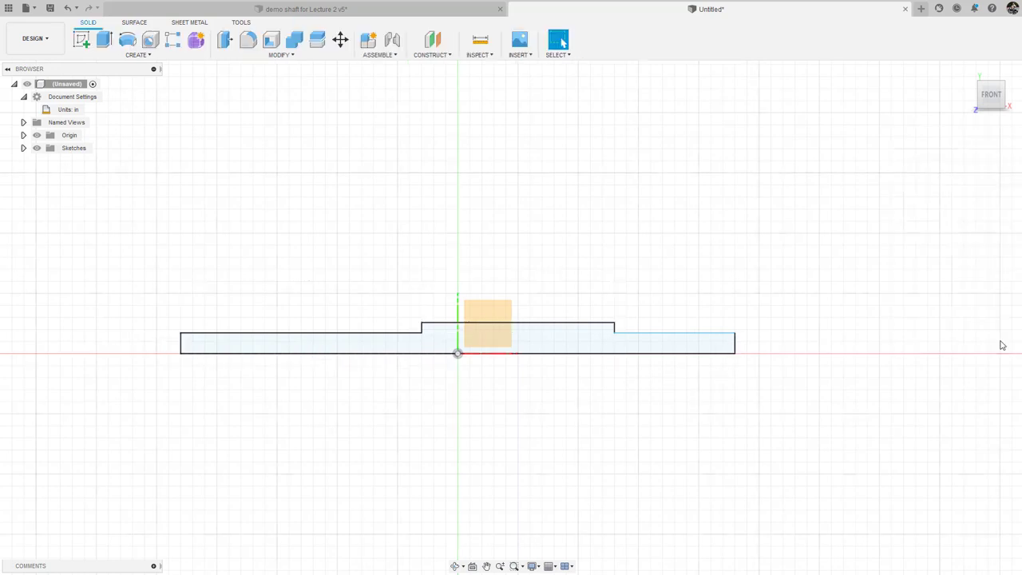
{"action": "left_click", "coordinate": [301, 348]}
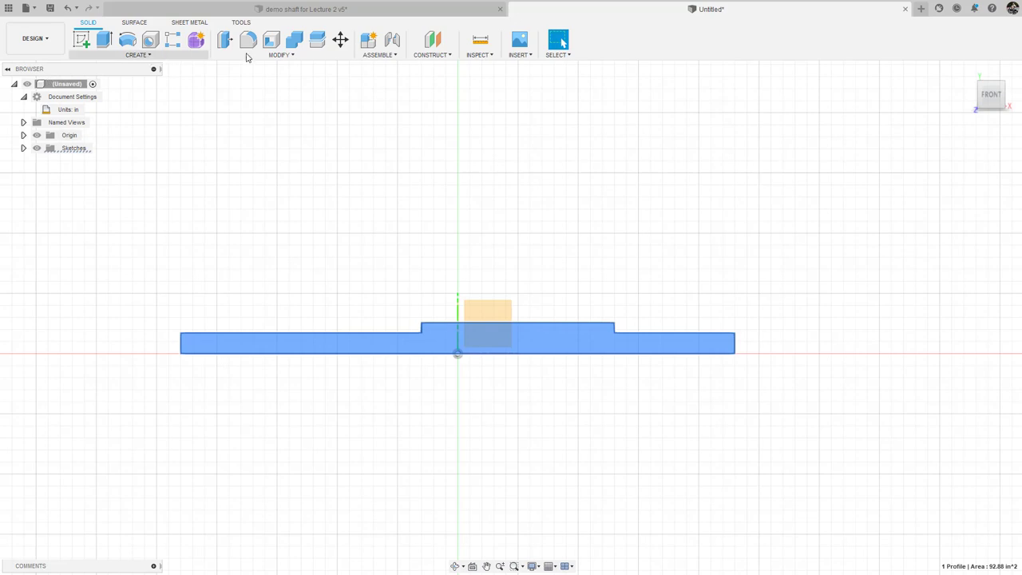
{"action": "left_click", "coordinate": [145, 55]}
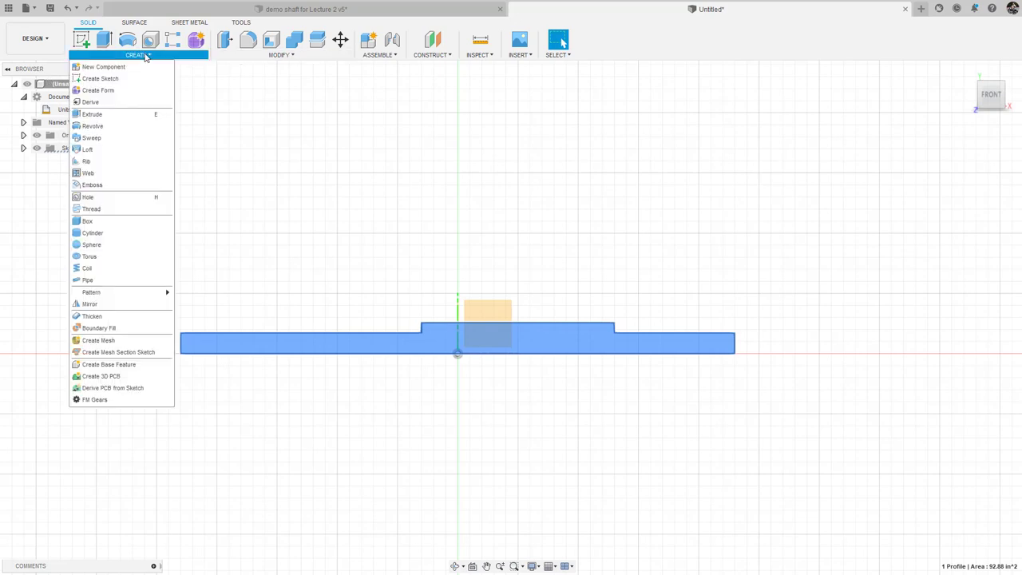
{"action": "left_click", "coordinate": [105, 132]}
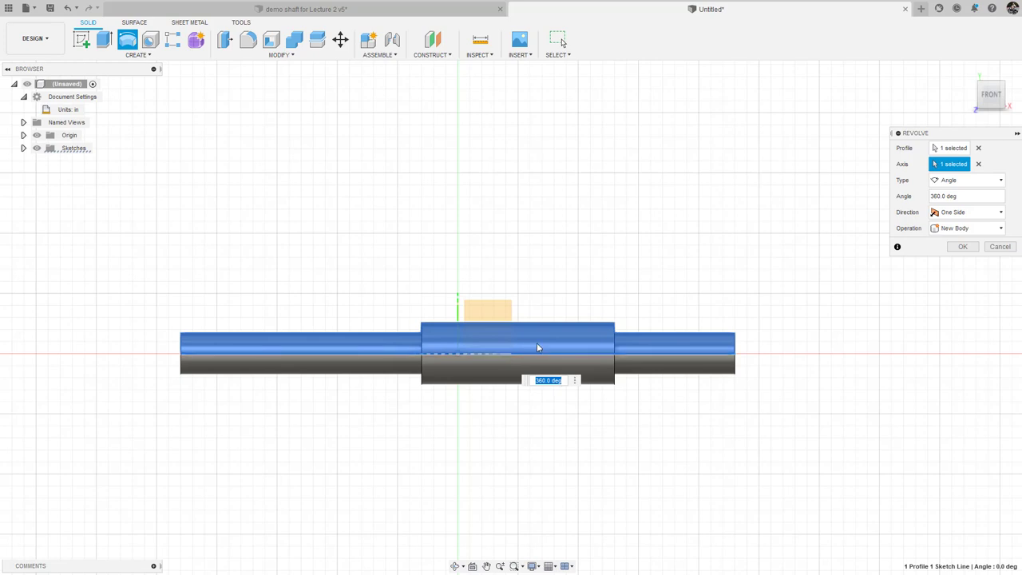
{"action": "left_click", "coordinate": [964, 247]}
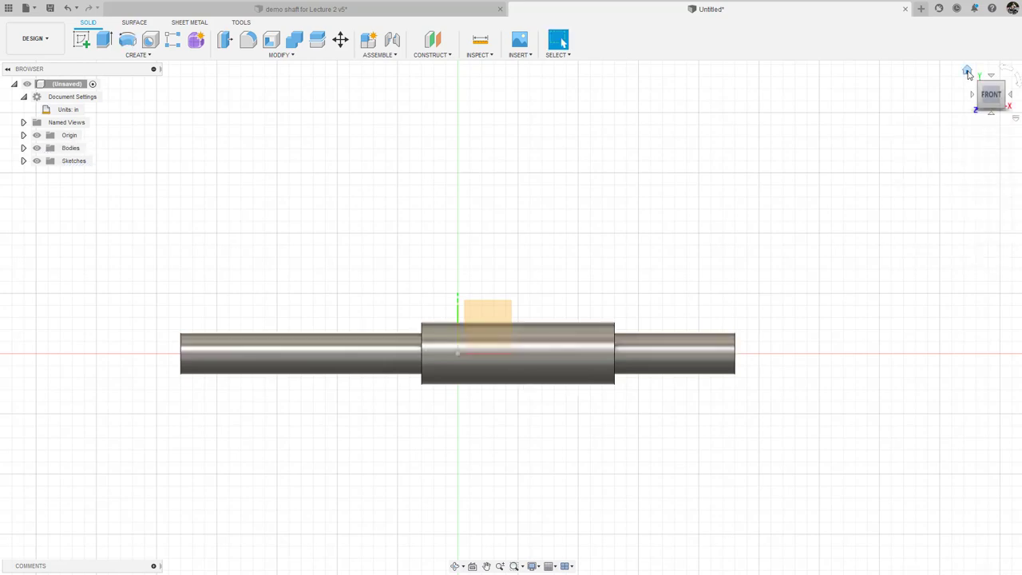
{"action": "left_click", "coordinate": [967, 72]}
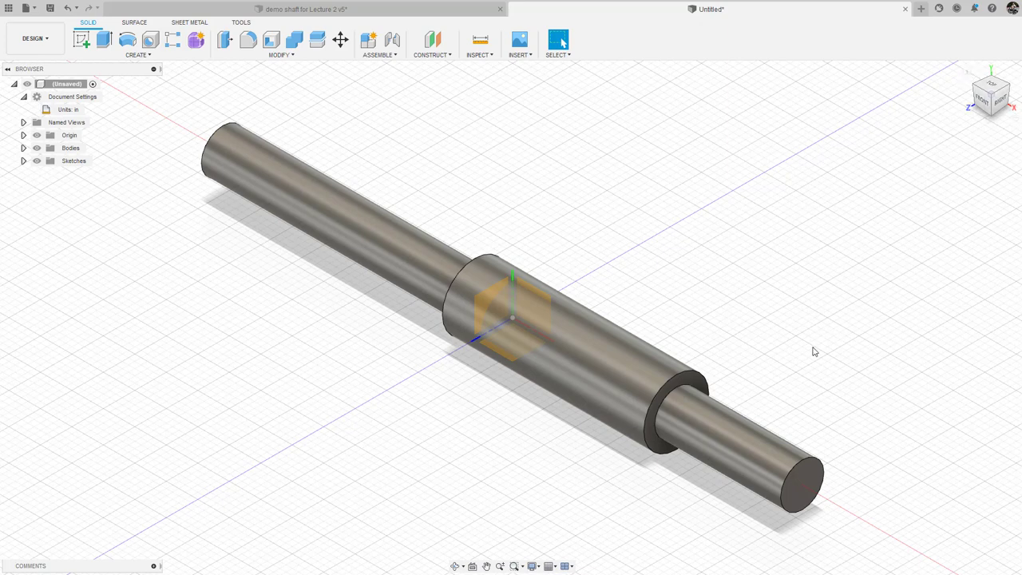
{"action": "left_click", "coordinate": [665, 399]}
{"action": "key", "text": "Delete"}
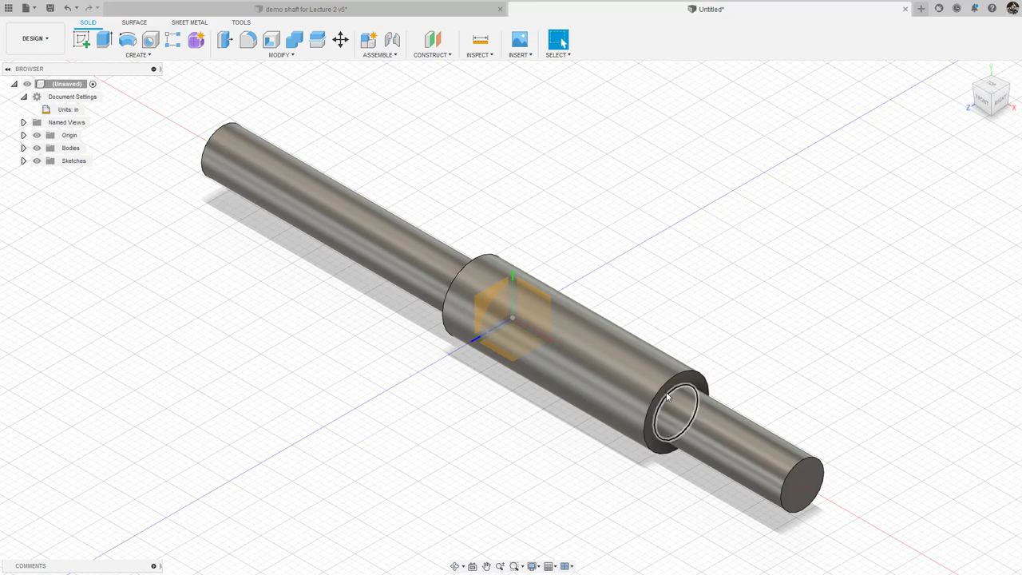
{"action": "key", "text": "ctrl+z"}
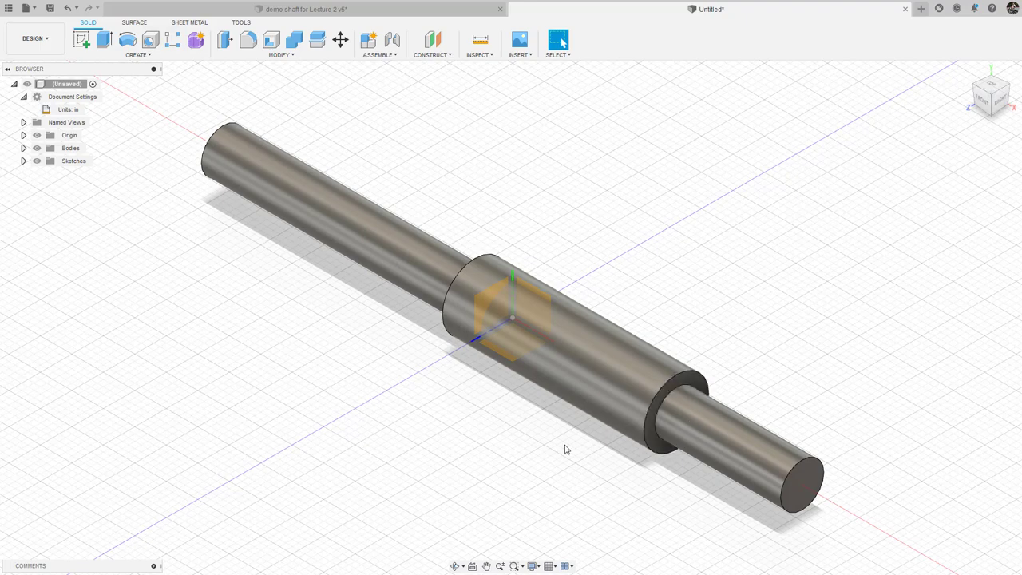
Fillet the inner shoulder edge where the 20 in section meets the larger middle section with a 0.065 in radius
{"action": "middle_click_drag", "start_coordinate": [565, 449], "coordinate": [625, 415], "text": "shift"}
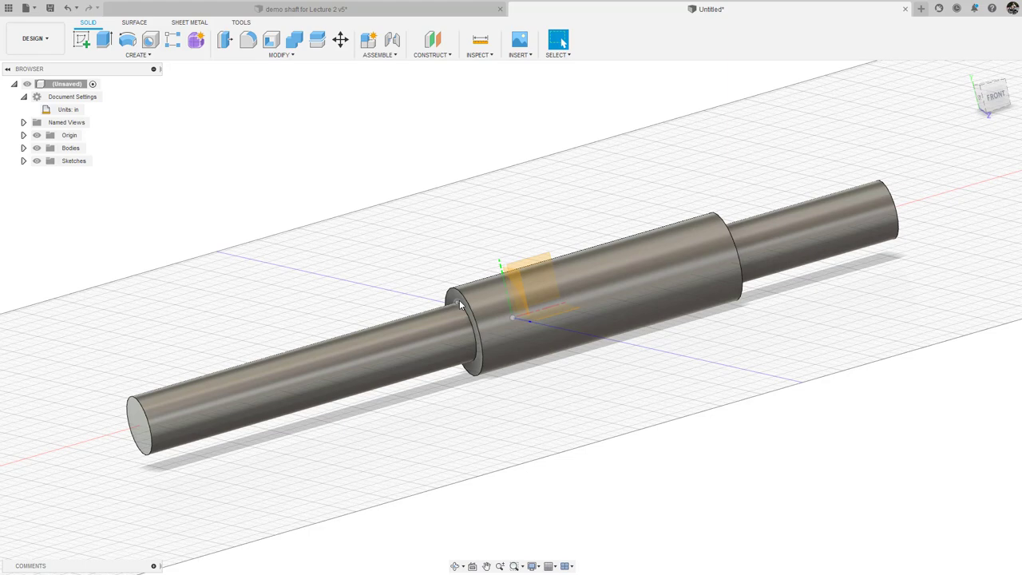
{"action": "left_click", "coordinate": [281, 56]}
{"action": "left_click", "coordinate": [258, 78]}
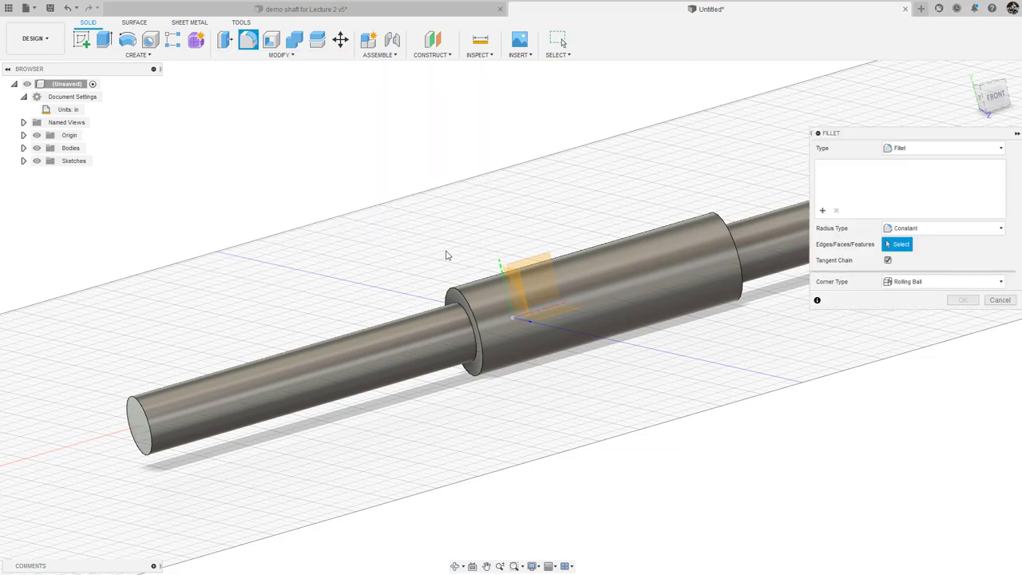
{"action": "scroll", "coordinate": [440, 289], "scroll_direction": "up", "scroll_amount": 6}
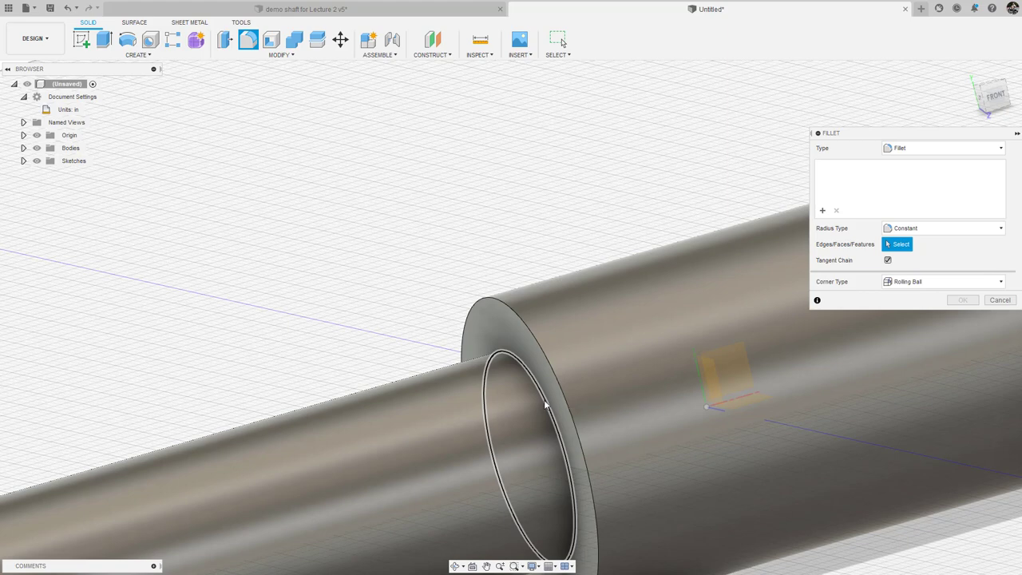
{"action": "left_click", "coordinate": [545, 406]}
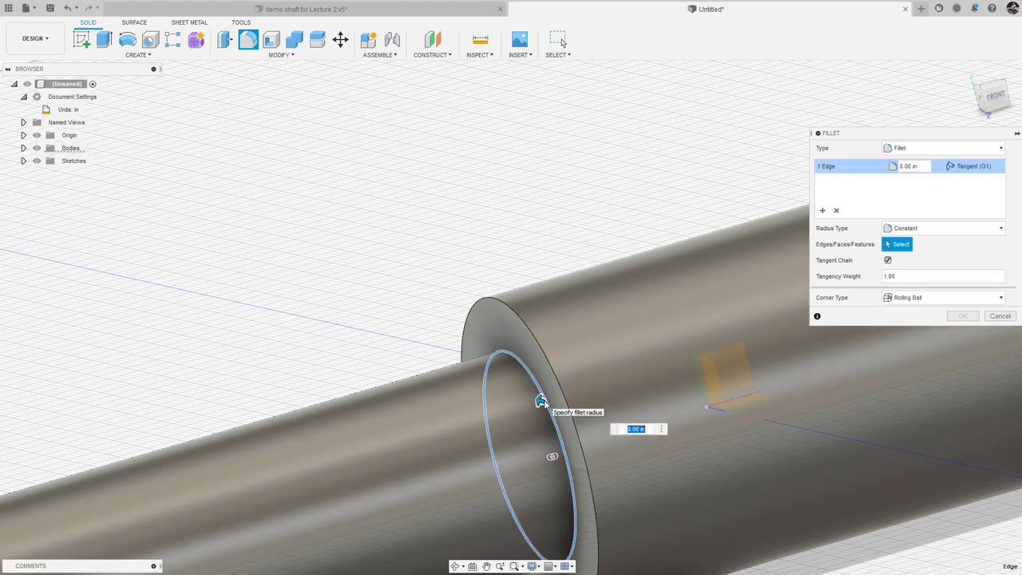
{"action": "type", "text": "0.065"}
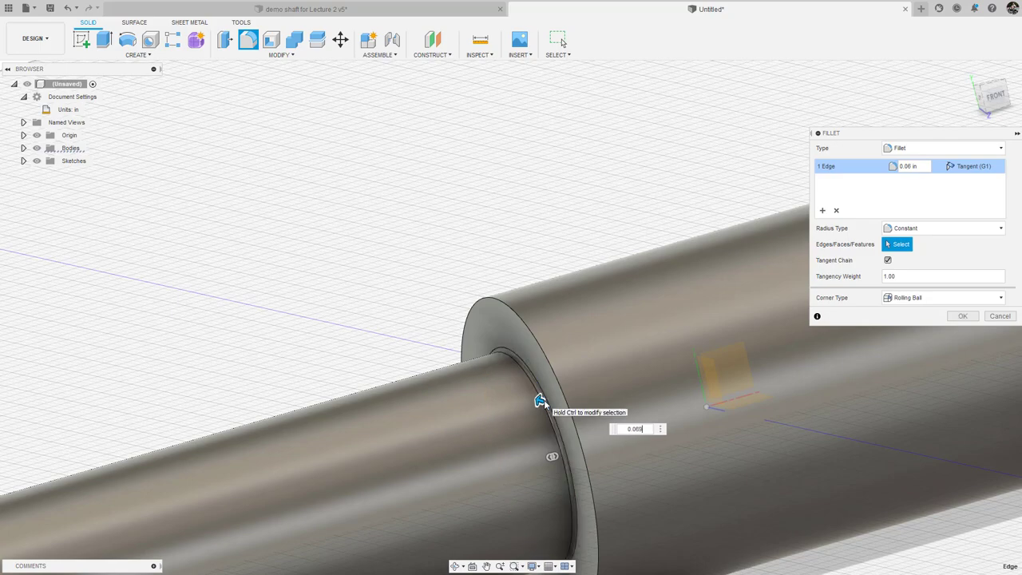
{"action": "key", "text": "Return"}
Fillet the inner shoulder edge where the 10 in section meets the middle section with a 0.05 in radius
{"action": "scroll", "coordinate": [625, 299], "scroll_direction": "down", "scroll_amount": 5}
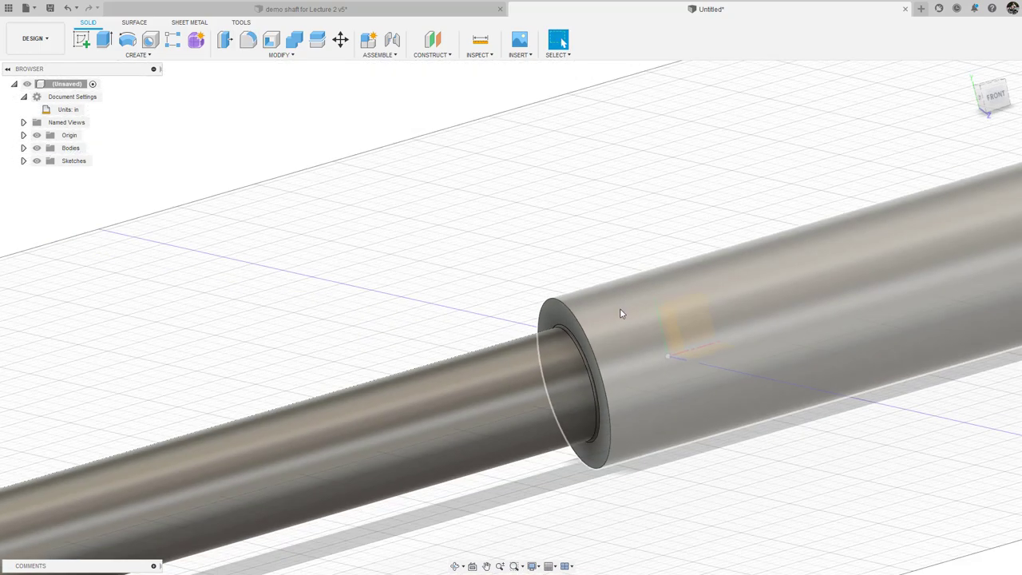
{"action": "scroll", "coordinate": [620, 308], "scroll_direction": "down", "scroll_amount": 3}
{"action": "middle_click_drag", "start_coordinate": [657, 325], "coordinate": [580, 327], "text": "shift"}
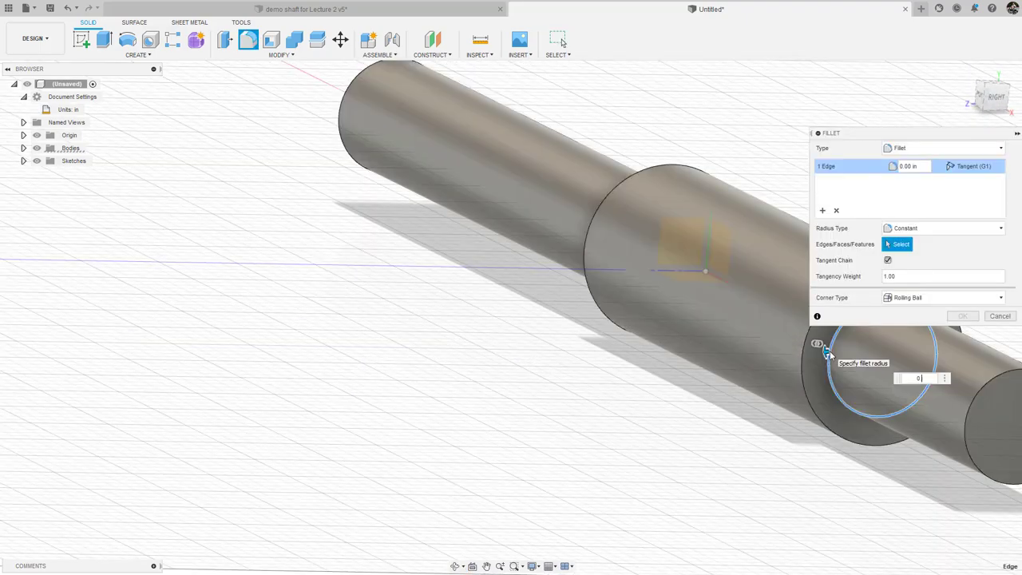
{"action": "type", "text": ".05"}
{"action": "key", "text": "Return"}
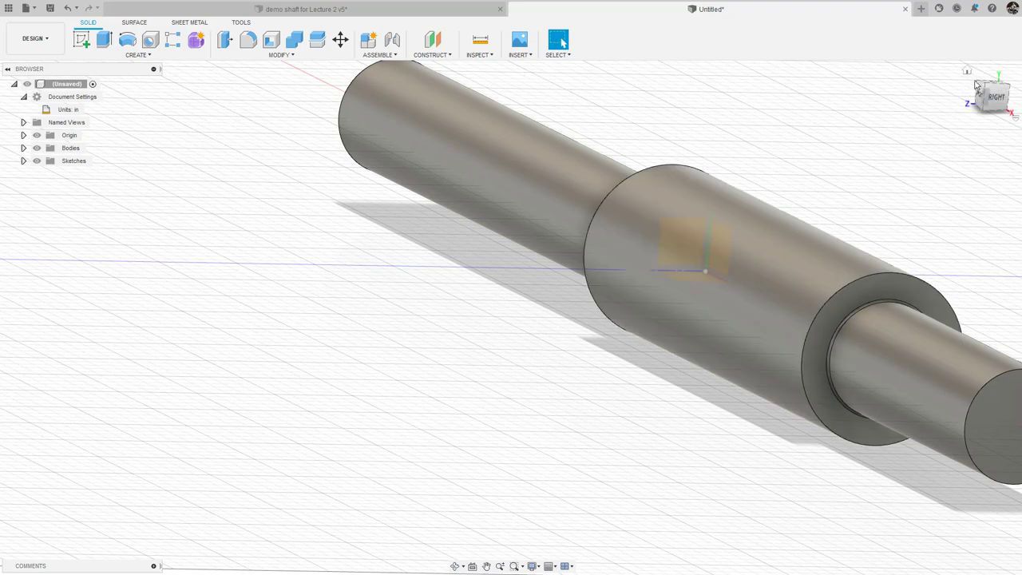
Construct an offset plane a short distance inward from the end face of the shaft's 10 in section
{"action": "left_click", "coordinate": [973, 73]}
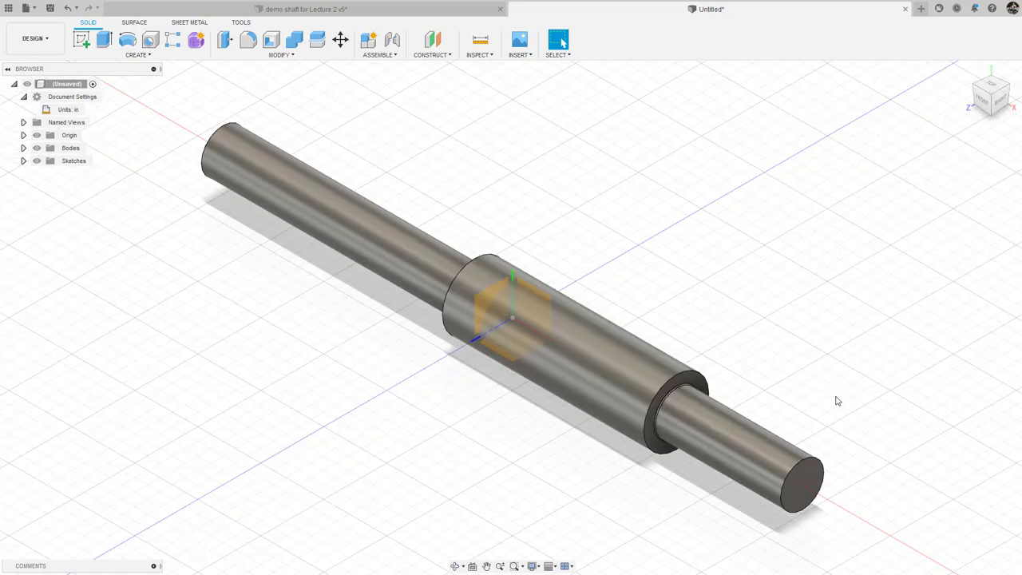
{"action": "middle_click_drag", "start_coordinate": [823, 413], "coordinate": [844, 400], "text": "shift"}
{"action": "key", "text": "Escape"}
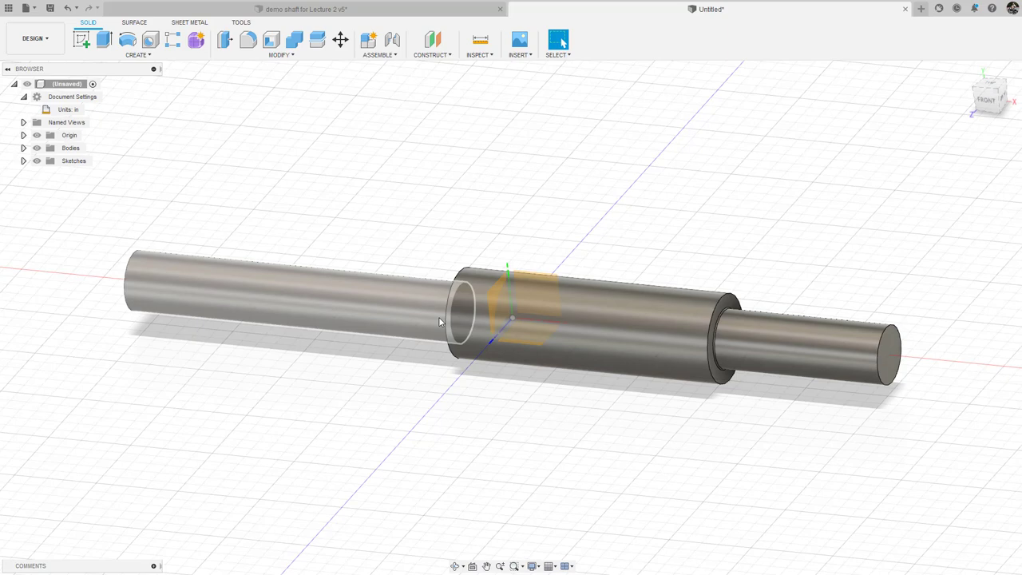
{"action": "middle_click_drag", "start_coordinate": [439, 321], "coordinate": [808, 422], "text": "shift"}
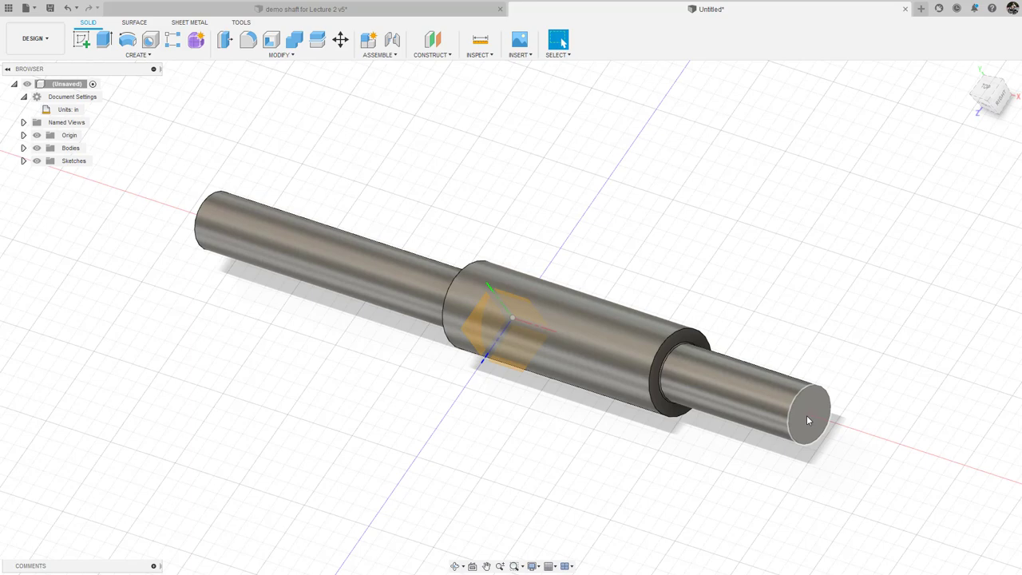
{"action": "left_click", "coordinate": [808, 421]}
{"action": "left_click", "coordinate": [434, 56]}
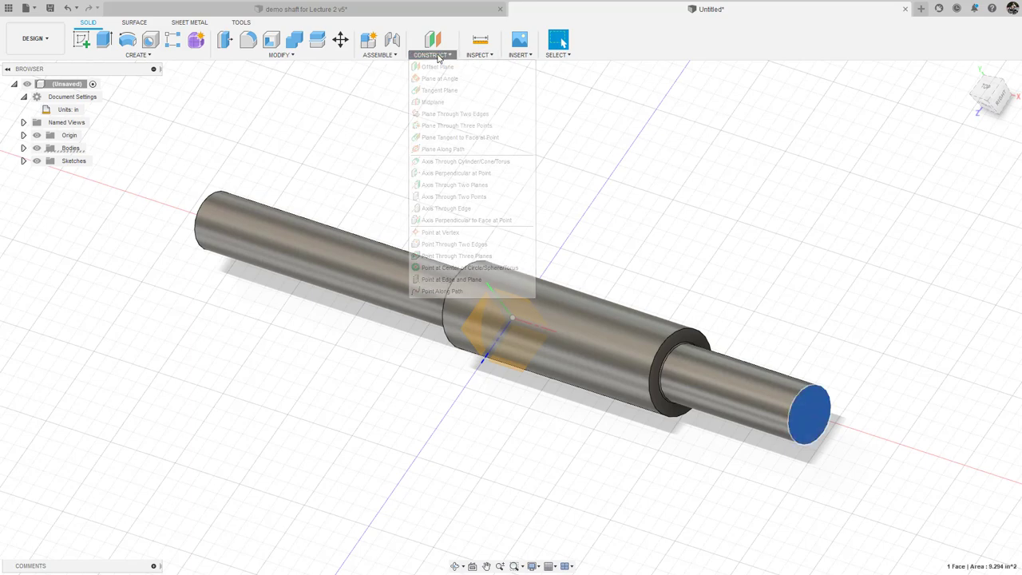
{"action": "left_click", "coordinate": [440, 67]}
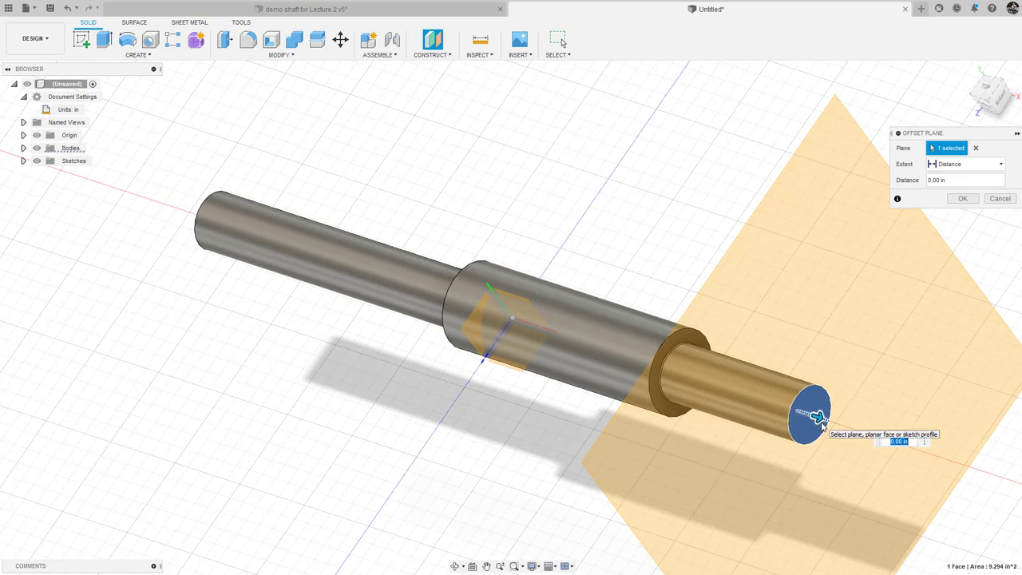
{"action": "type", "text": "-1"}
{"action": "key", "text": "Return"}
{"action": "type", "text": "0"}
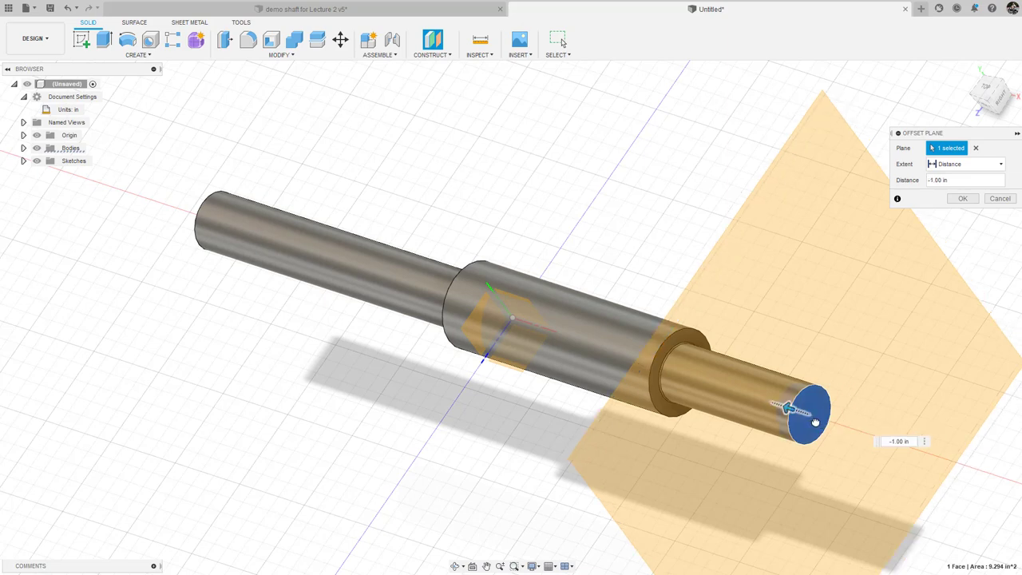
{"action": "key", "text": "Return"}
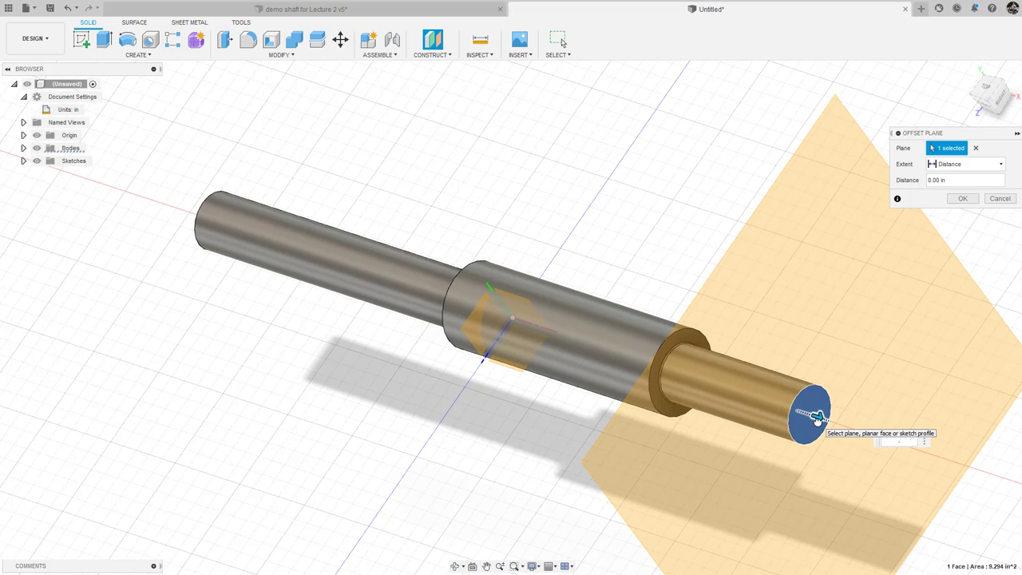
{"action": "key", "text": "Return"}
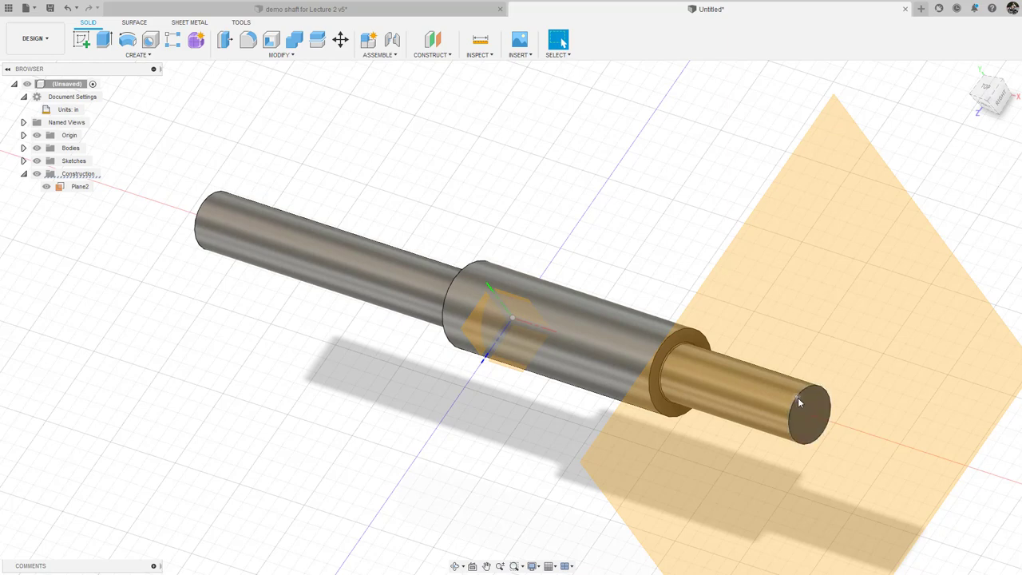
Examine the offset plane's position relative to the shaft's end face in the front view
{"action": "left_click", "coordinate": [797, 392]}
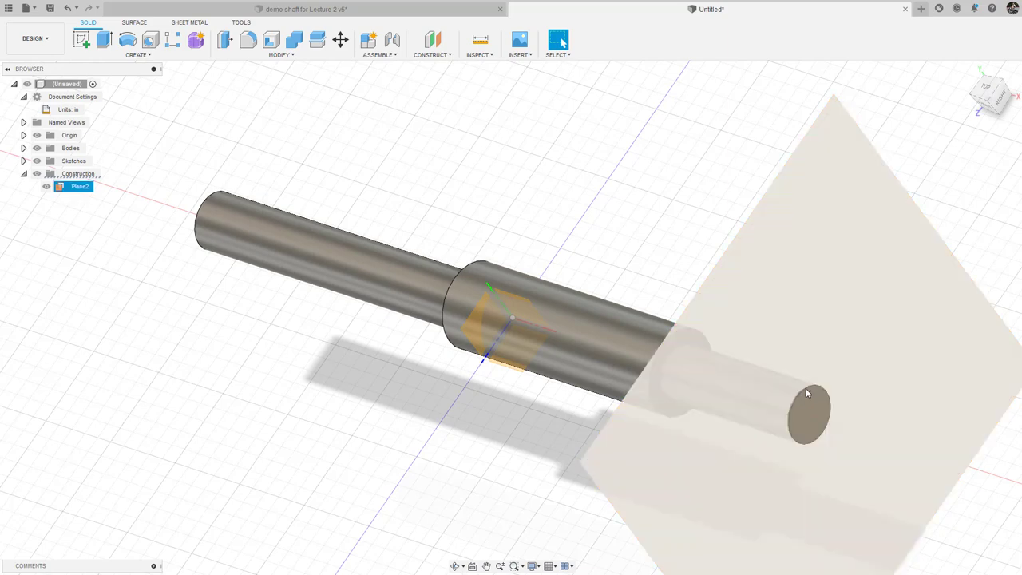
{"action": "left_click", "coordinate": [612, 461]}
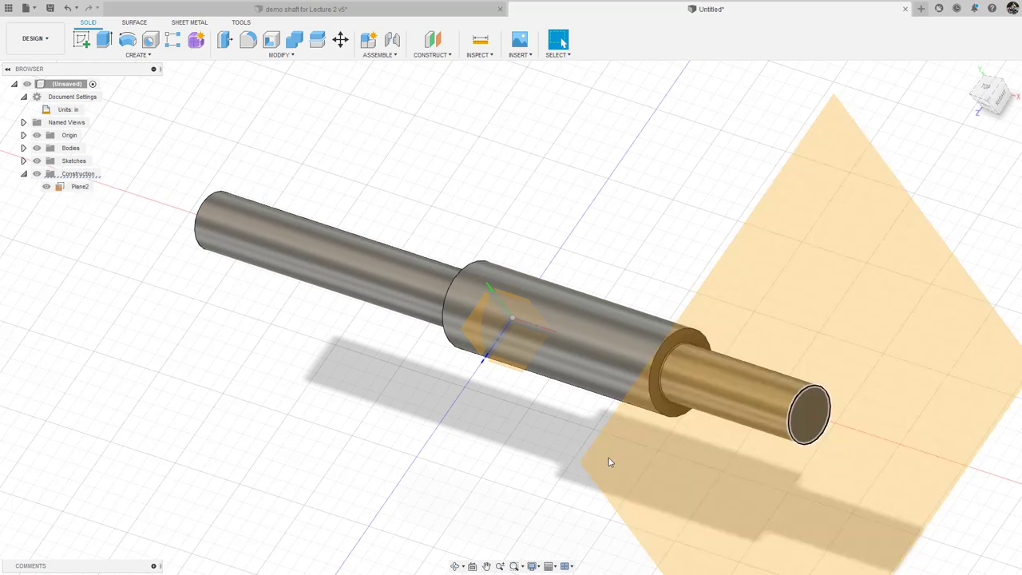
{"action": "left_click", "coordinate": [989, 108]}
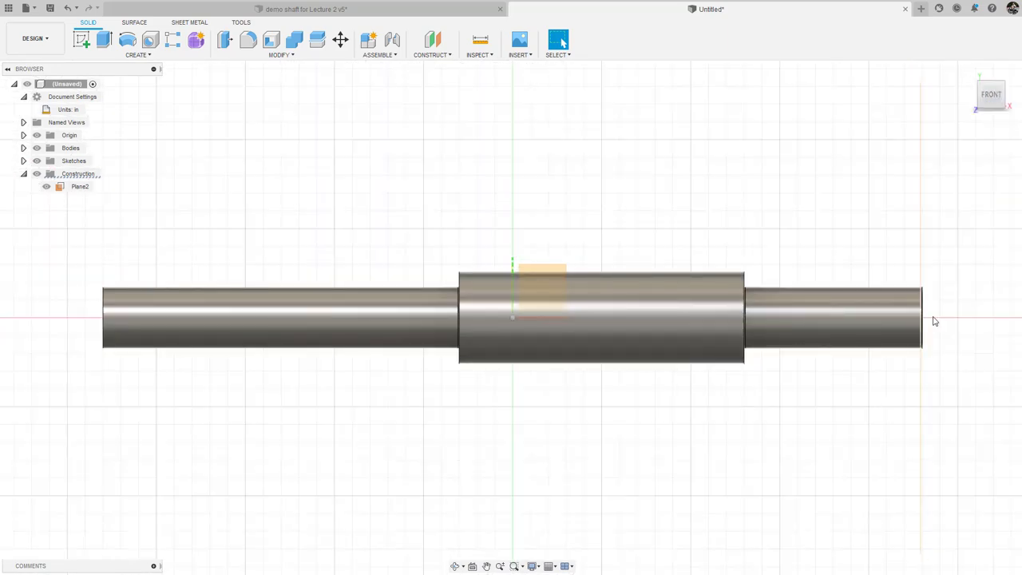
{"action": "left_click", "coordinate": [921, 294]}
{"action": "key", "text": "Escape"}
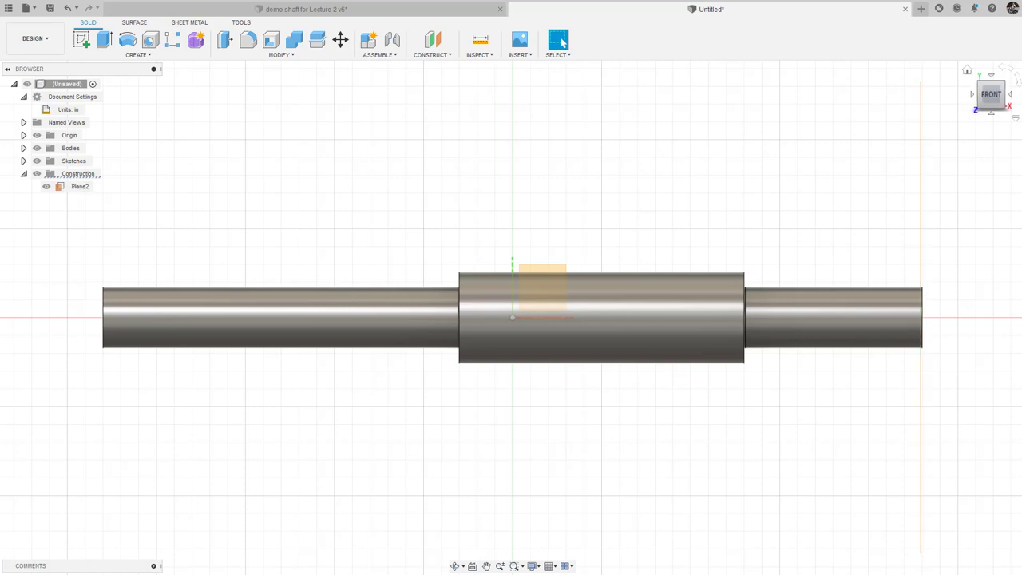
Split the cylindrical face of the 10 in section with the offset plane, and hide that plane
{"action": "left_click", "coordinate": [980, 82]}
{"action": "left_click", "coordinate": [279, 55]}
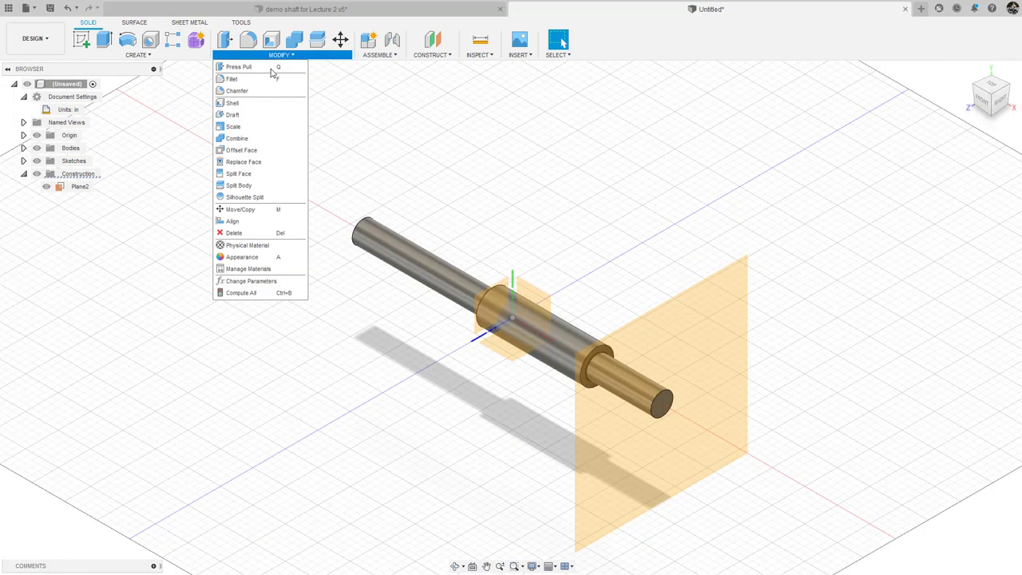
{"action": "left_click", "coordinate": [254, 174]}
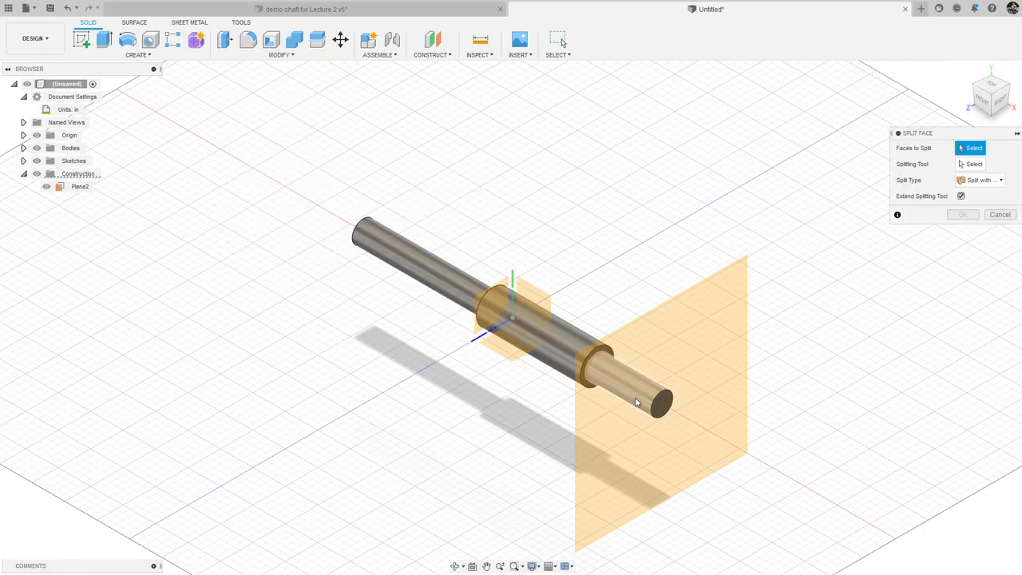
{"action": "left_click", "coordinate": [637, 401]}
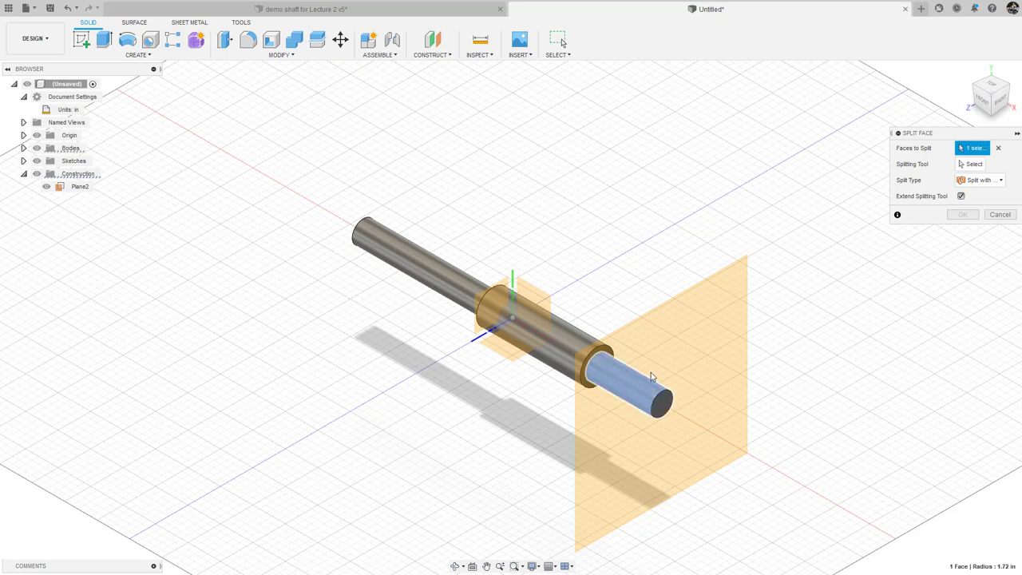
{"action": "left_click", "coordinate": [973, 164]}
{"action": "left_click", "coordinate": [707, 332]}
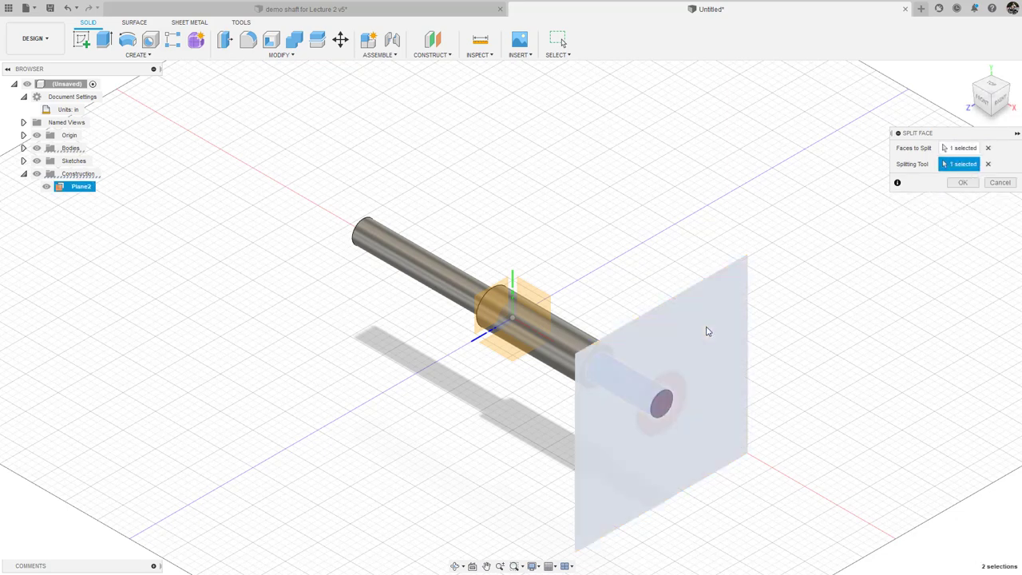
{"action": "left_click", "coordinate": [962, 183]}
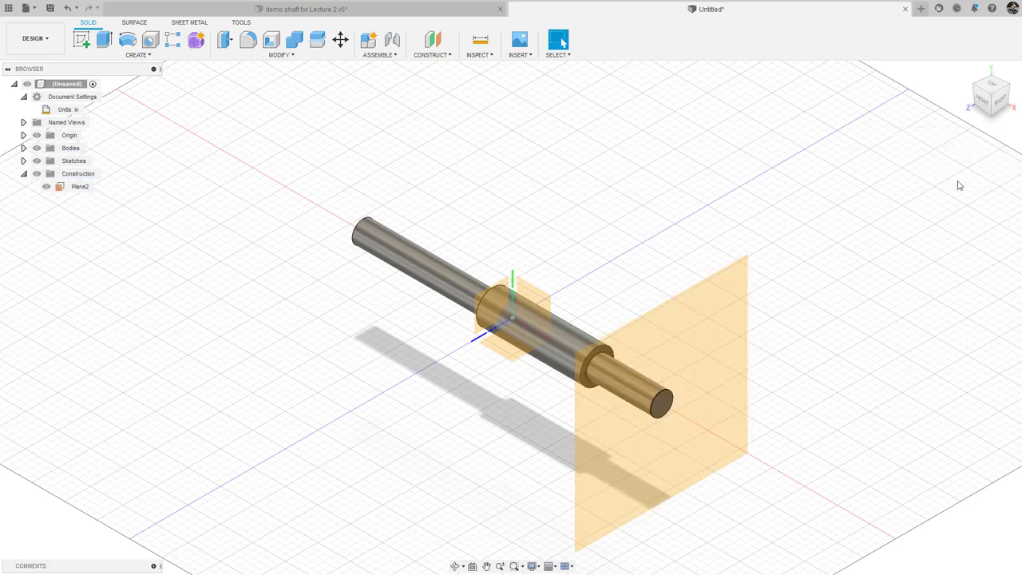
{"action": "left_click", "coordinate": [47, 186]}
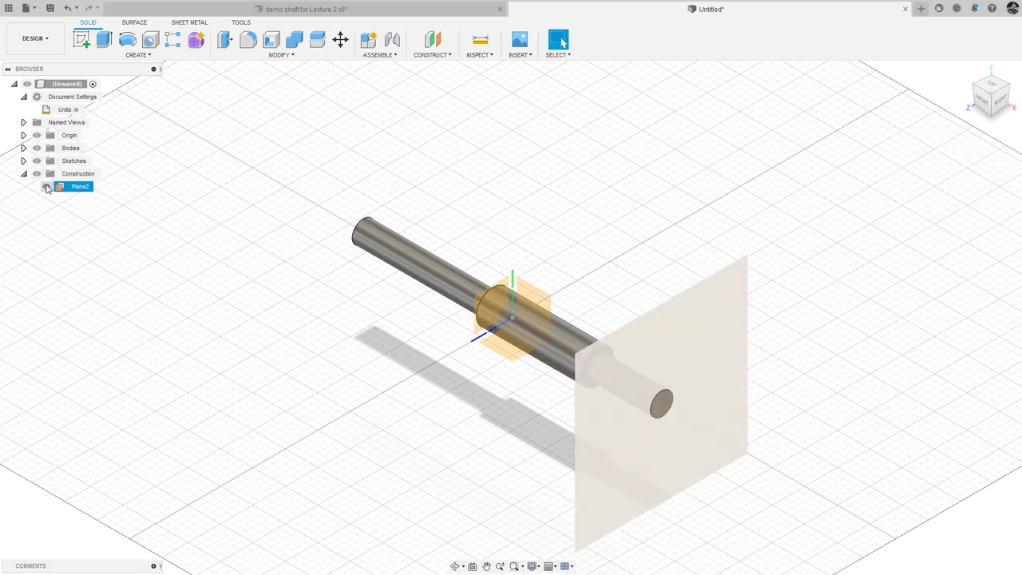
{"action": "left_click", "coordinate": [47, 187]}
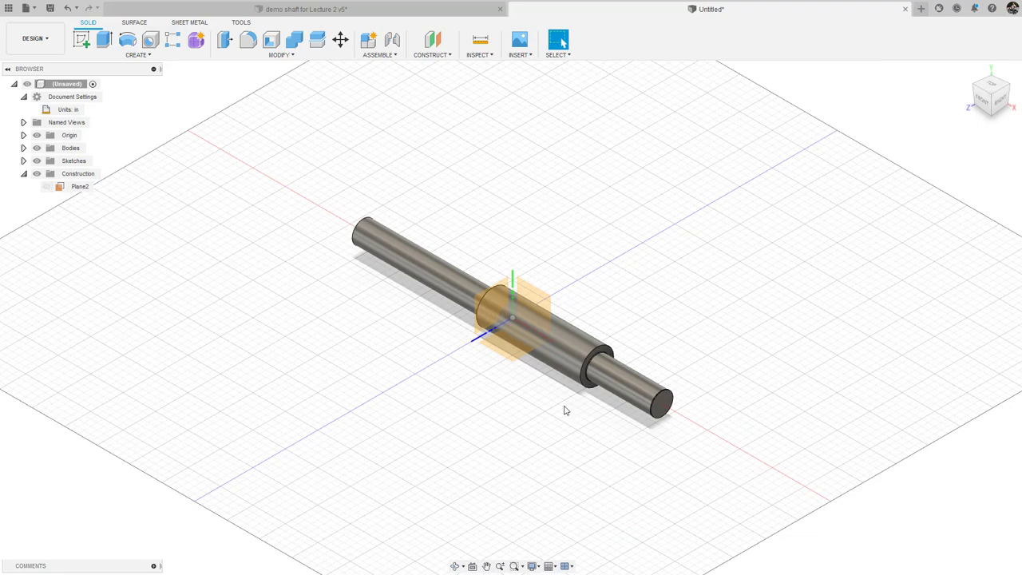
Construct an offset plane 0.5 in outward from the middle section's shoulder face where the 10 in section begins
{"action": "middle_click_drag", "start_coordinate": [567, 410], "coordinate": [617, 390]}
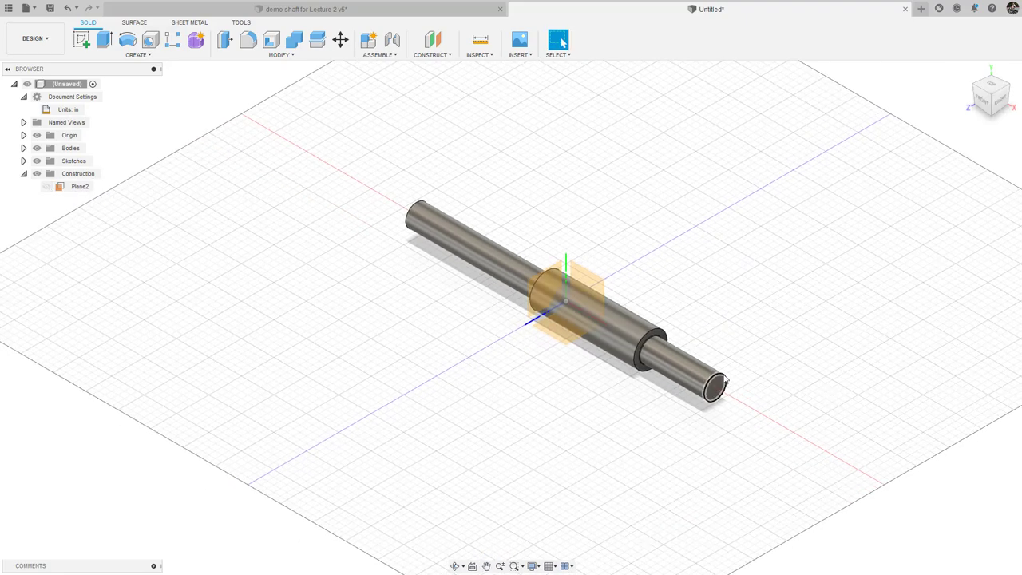
{"action": "middle_click_drag", "start_coordinate": [696, 390], "coordinate": [708, 388], "text": "shift"}
{"action": "scroll", "coordinate": [709, 387], "scroll_direction": "up", "scroll_amount": 5}
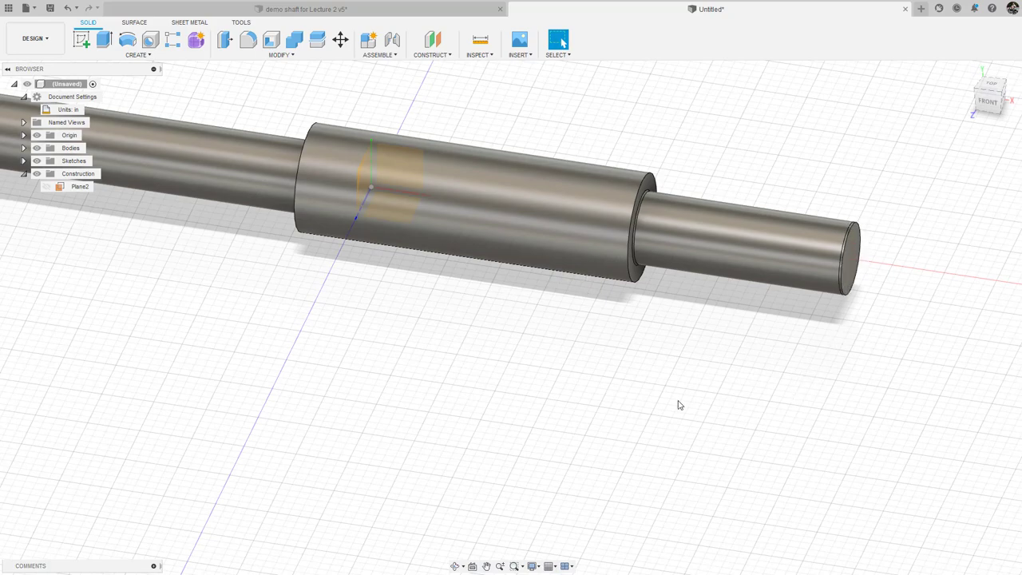
{"action": "scroll", "coordinate": [679, 408], "scroll_direction": "down", "scroll_amount": 1}
{"action": "middle_click_drag", "start_coordinate": [763, 389], "coordinate": [749, 389], "text": "shift"}
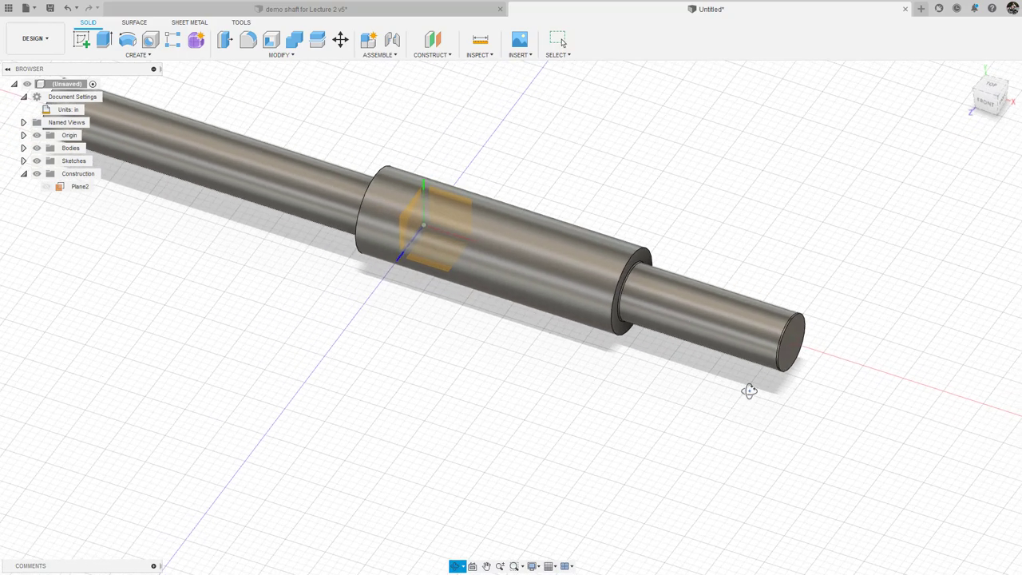
{"action": "left_click", "coordinate": [617, 328]}
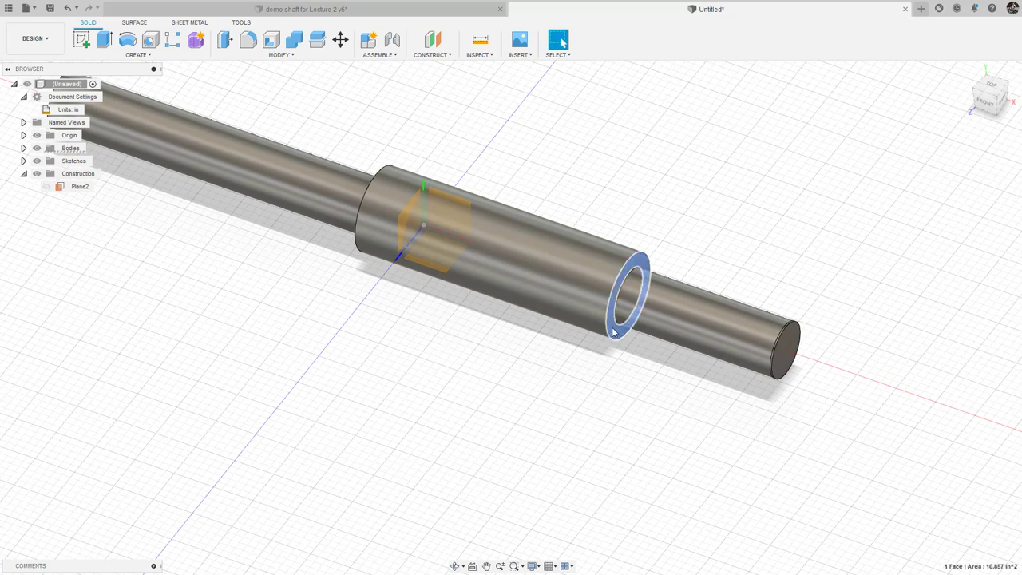
{"action": "left_click", "coordinate": [429, 56]}
{"action": "left_click", "coordinate": [430, 68]}
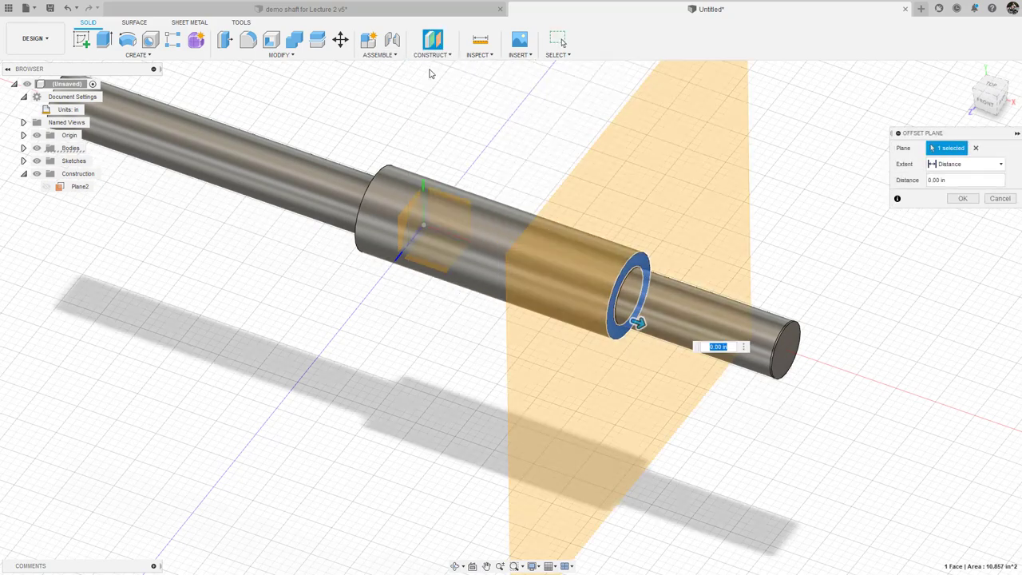
{"action": "type", "text": "0.5"}
{"action": "key", "text": "Return"}
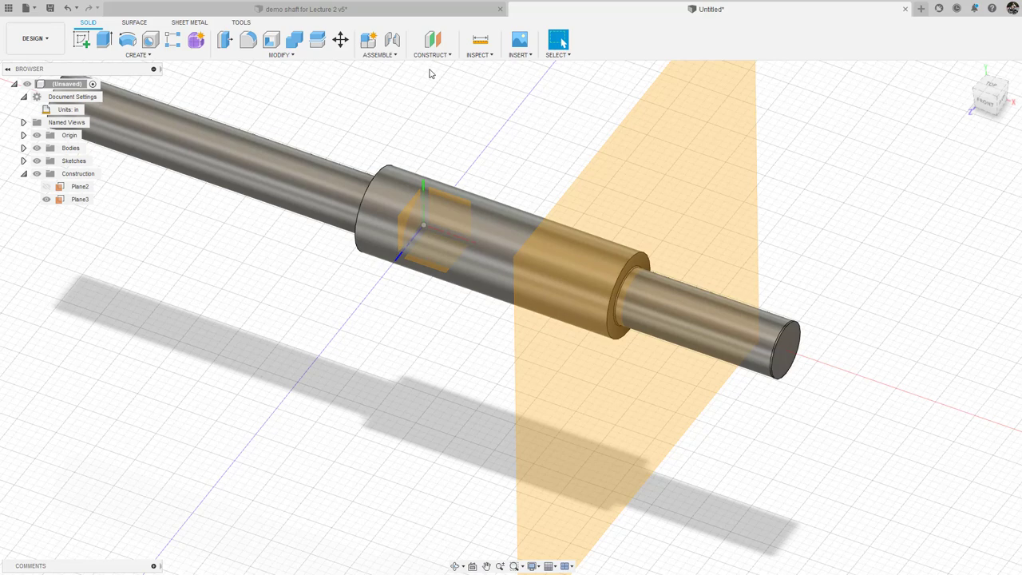
Split the 10 in section's cylindrical face with the offset plane near the shoulder
{"action": "left_click", "coordinate": [281, 55]}
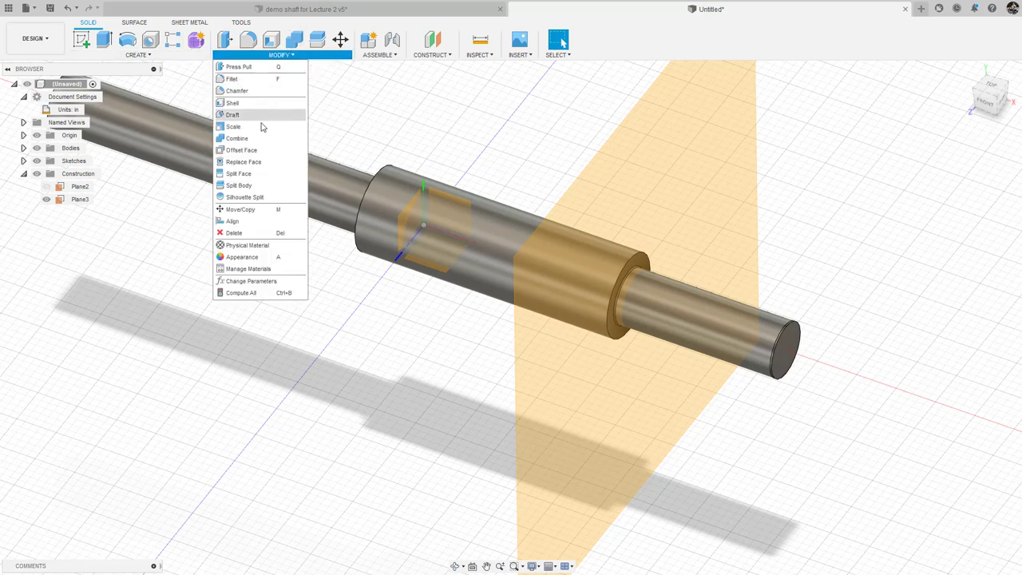
{"action": "left_click", "coordinate": [256, 172]}
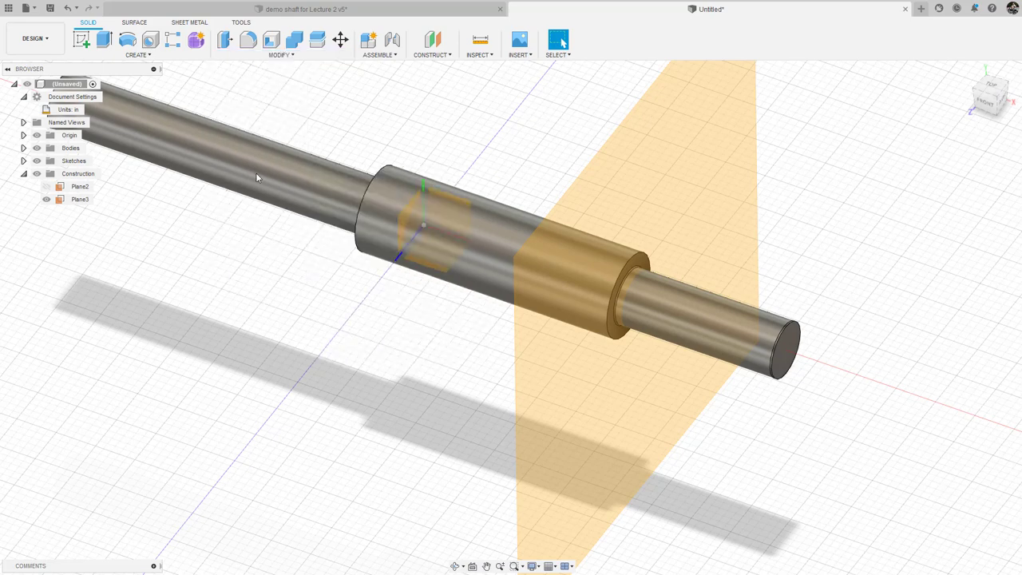
{"action": "left_click", "coordinate": [653, 300]}
{"action": "left_click", "coordinate": [984, 165]}
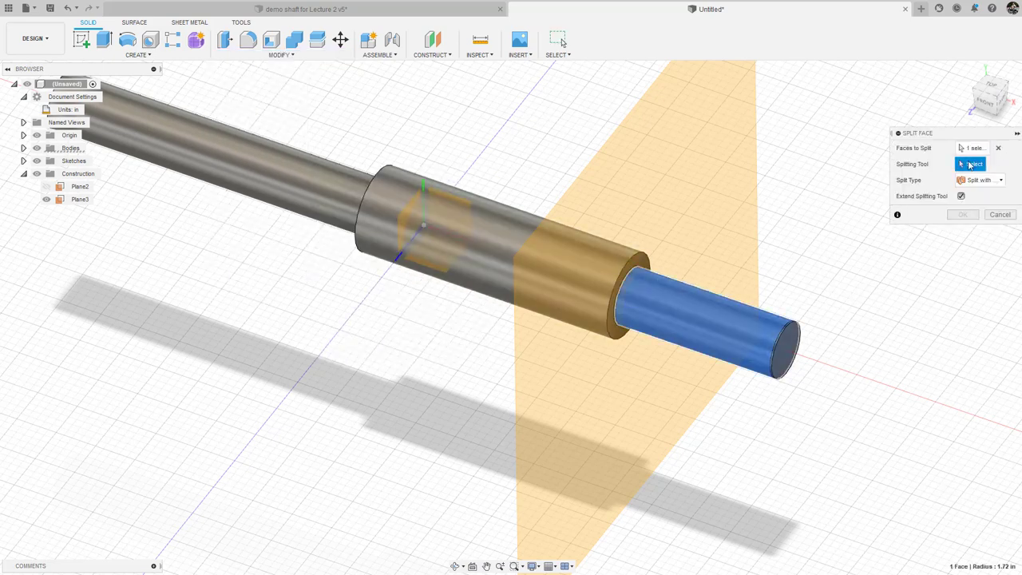
{"action": "left_click", "coordinate": [692, 153]}
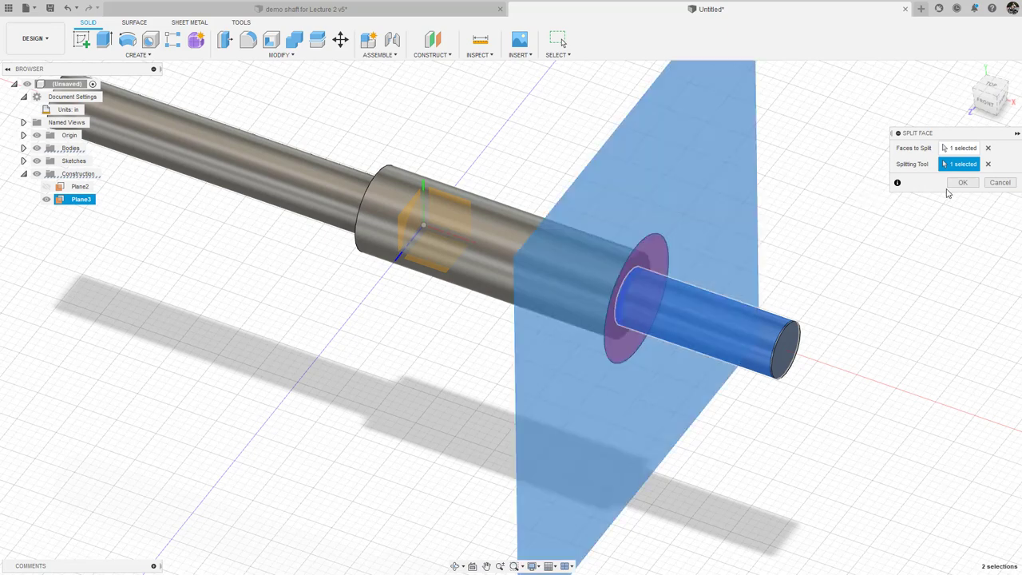
{"action": "left_click", "coordinate": [960, 183]}
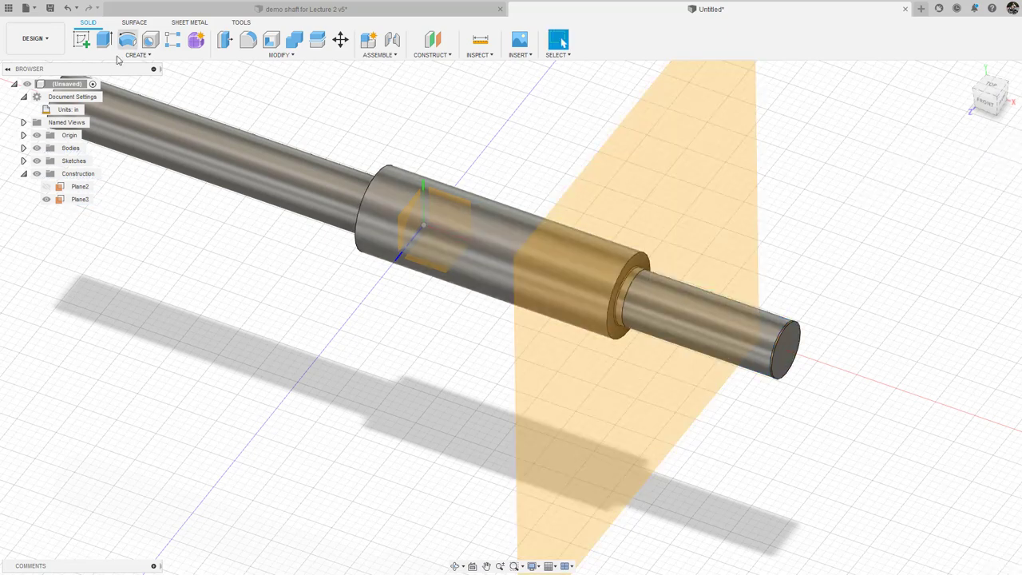
Hide the used plane and construct another offset plane from the same shoulder face, slightly farther out along the 10 in section
{"action": "left_click", "coordinate": [438, 56]}
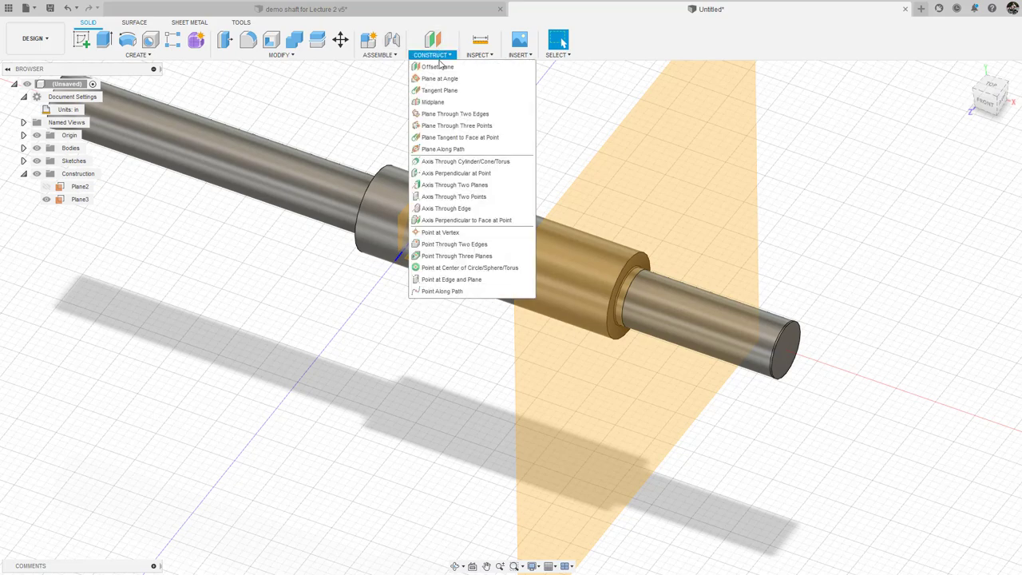
{"action": "left_click", "coordinate": [438, 67]}
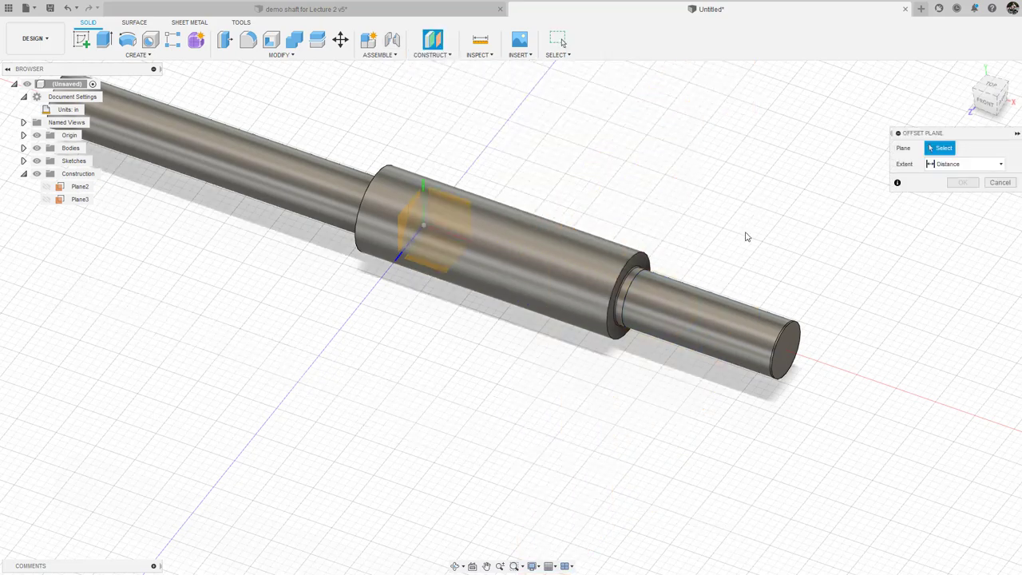
{"action": "left_click", "coordinate": [639, 266]}
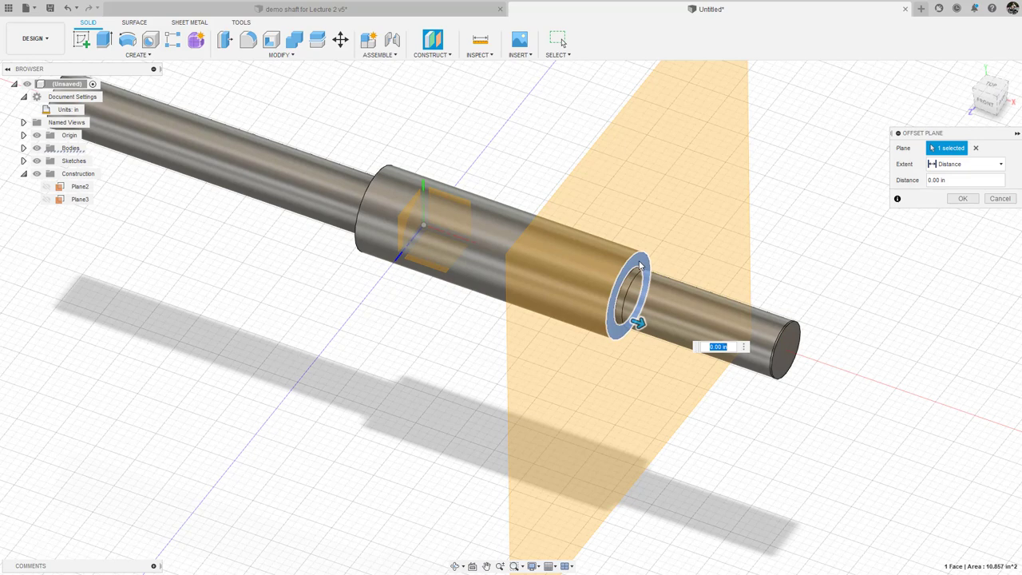
{"action": "type", "text": "0"}
{"action": "key", "text": "Return"}
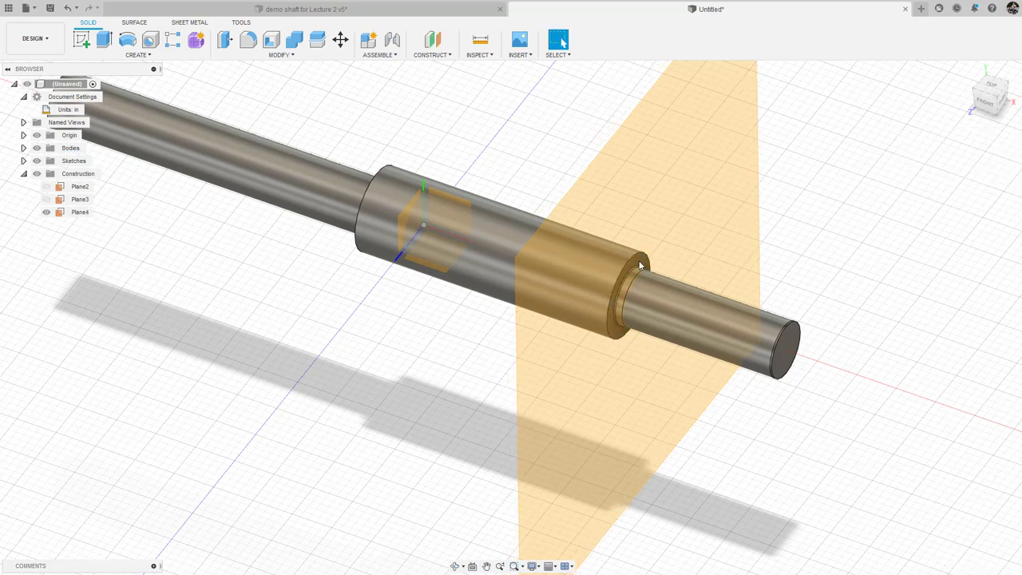
Split the remaining 10 in section face with the second shoulder plane, and hide that plane
{"action": "left_click", "coordinate": [272, 55]}
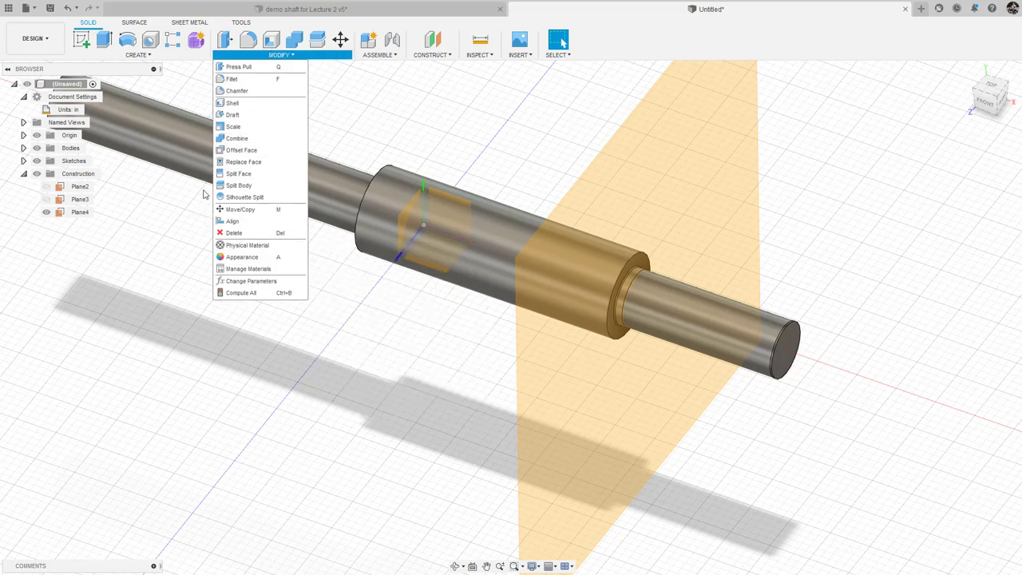
{"action": "left_click", "coordinate": [237, 174]}
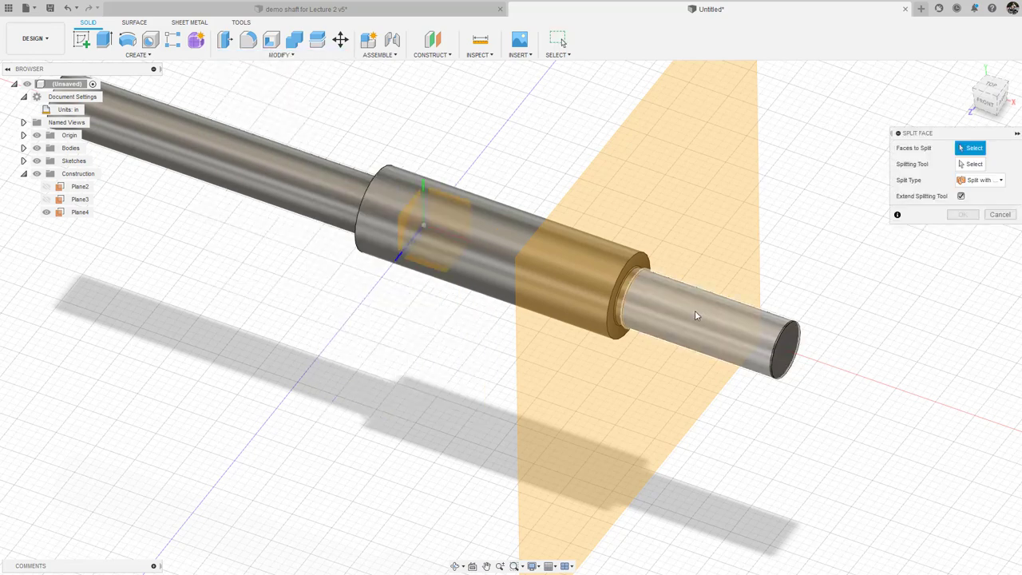
{"action": "left_click", "coordinate": [685, 319]}
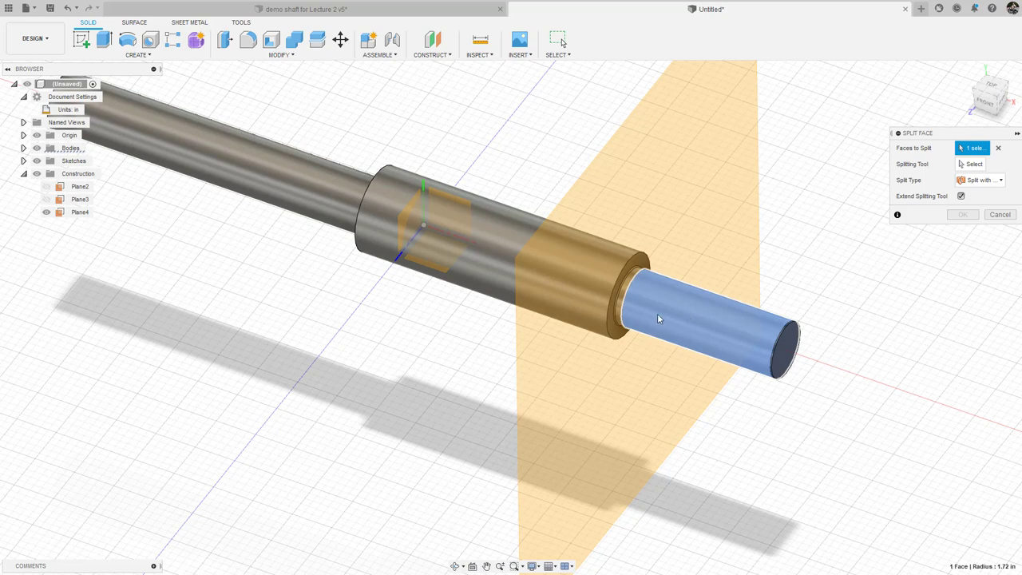
{"action": "left_click", "coordinate": [964, 163]}
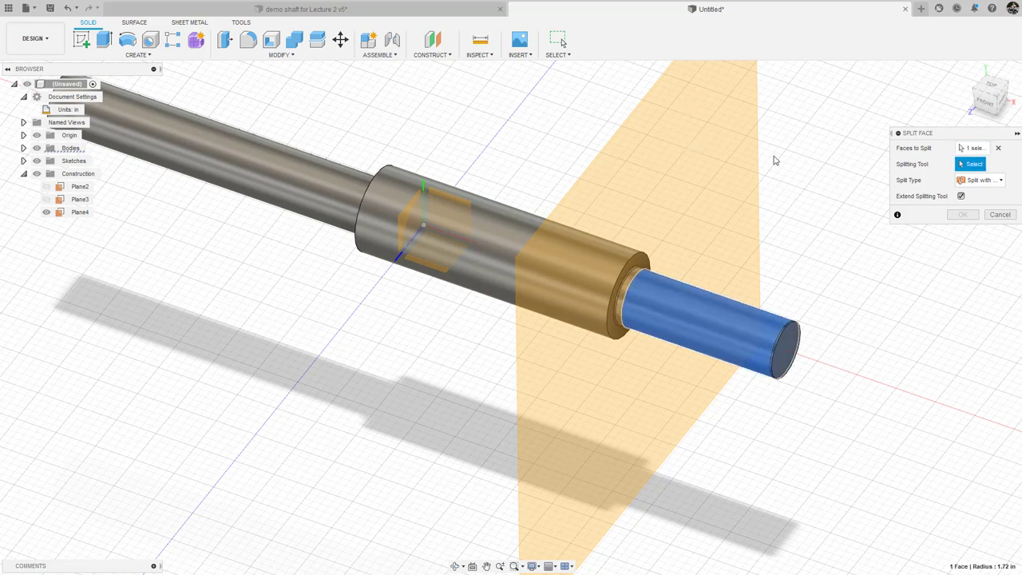
{"action": "left_click", "coordinate": [682, 153]}
{"action": "left_click", "coordinate": [963, 214]}
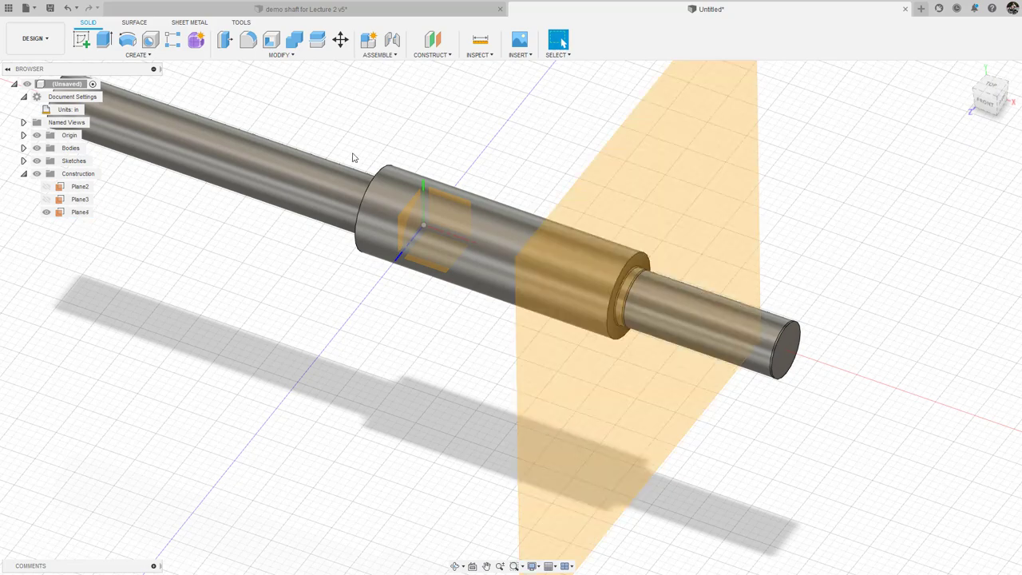
{"action": "left_click", "coordinate": [46, 212]}
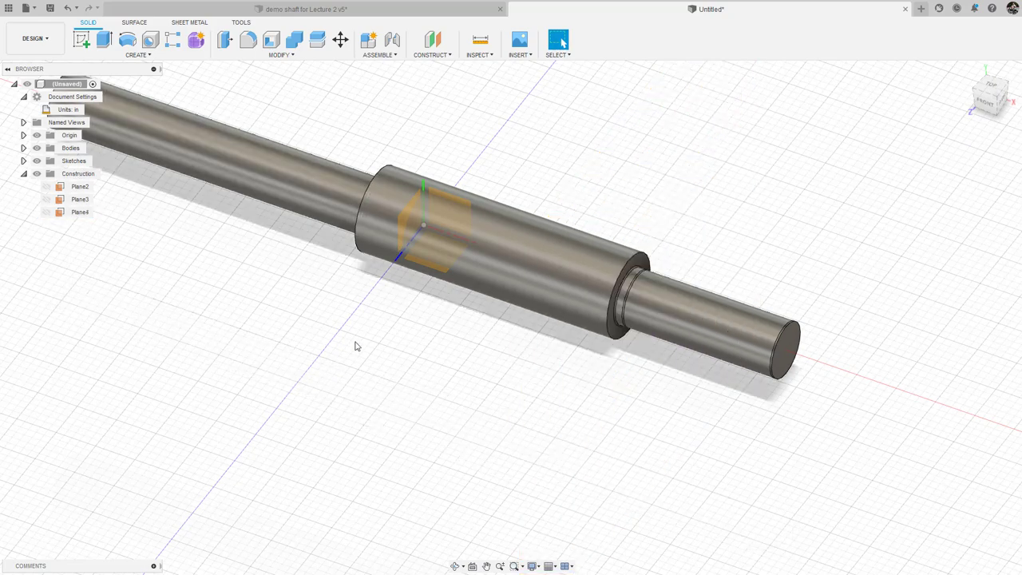
Construct an offset plane a short distance outward from the opposite shoulder face and split the longer end section's cylindrical face with it
{"action": "middle_click_drag", "start_coordinate": [357, 346], "coordinate": [381, 365], "text": "shift"}
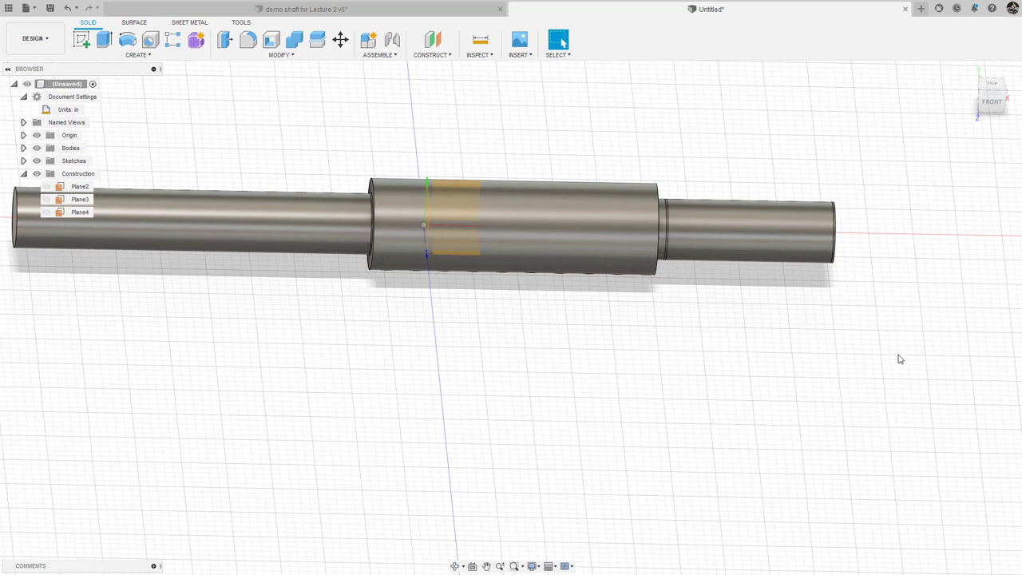
{"action": "middle_click_drag", "start_coordinate": [525, 453], "coordinate": [579, 454]}
{"action": "key", "text": "F6"}
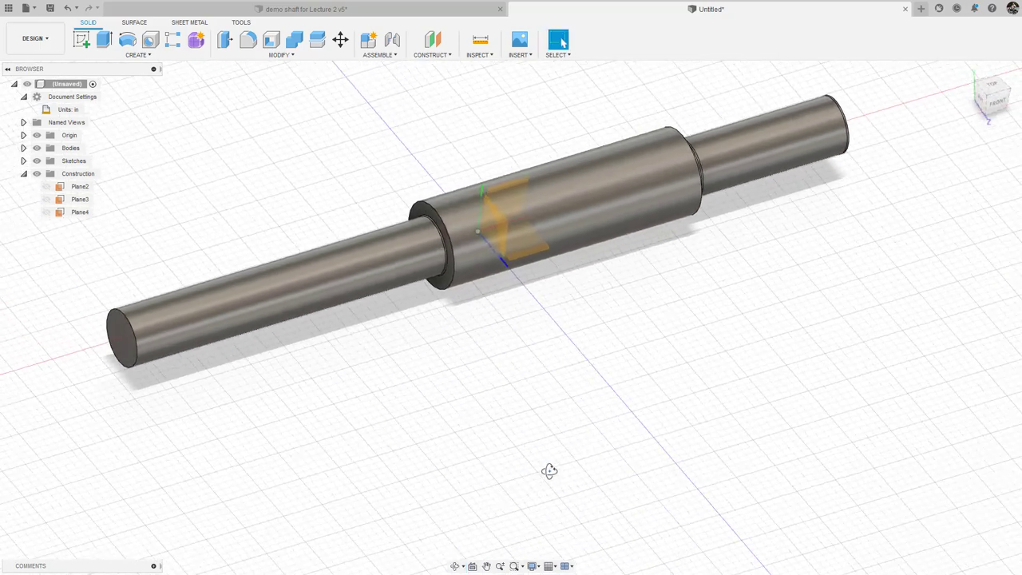
{"action": "left_click", "coordinate": [449, 269]}
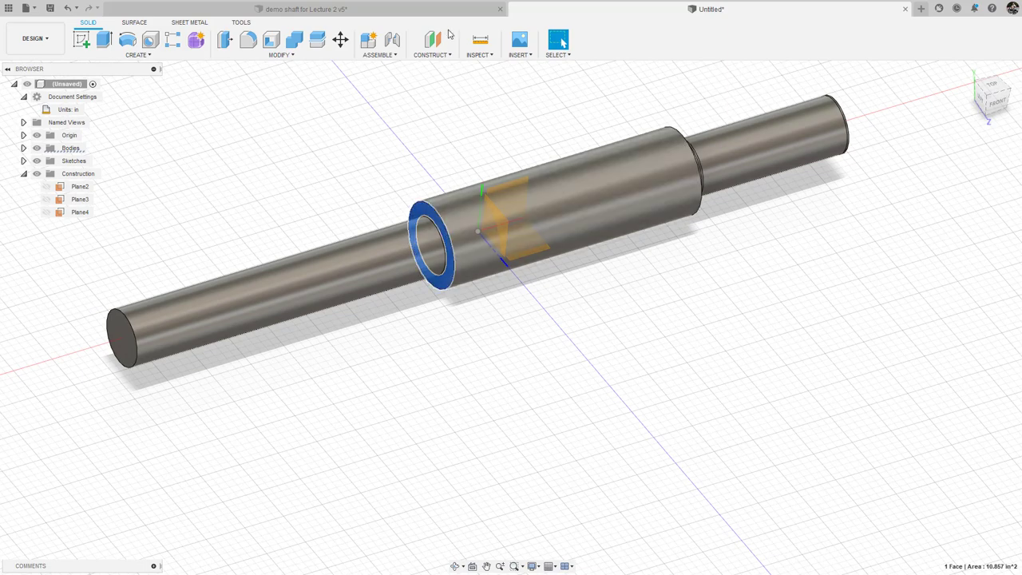
{"action": "left_click", "coordinate": [446, 55]}
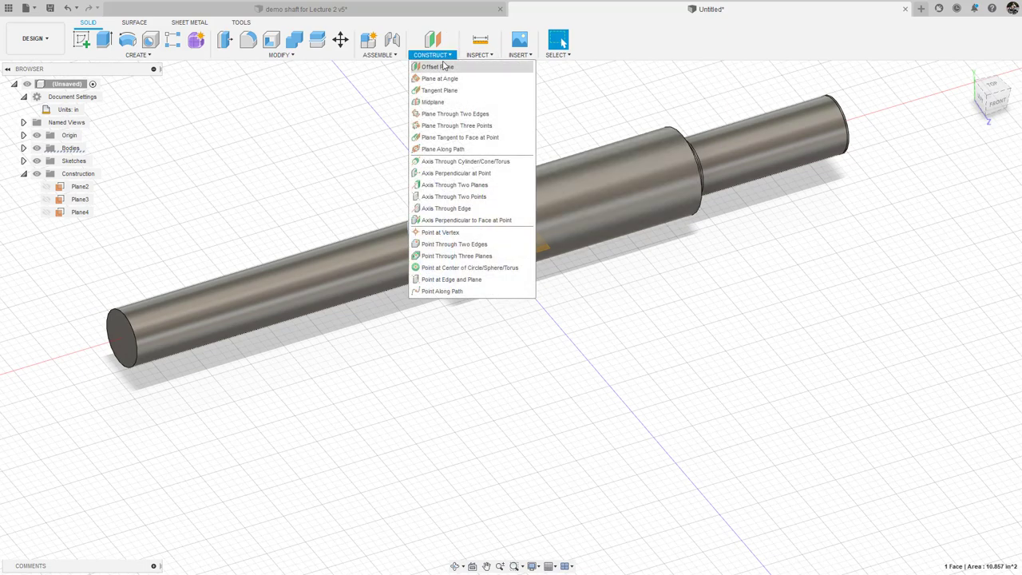
{"action": "left_click", "coordinate": [439, 67]}
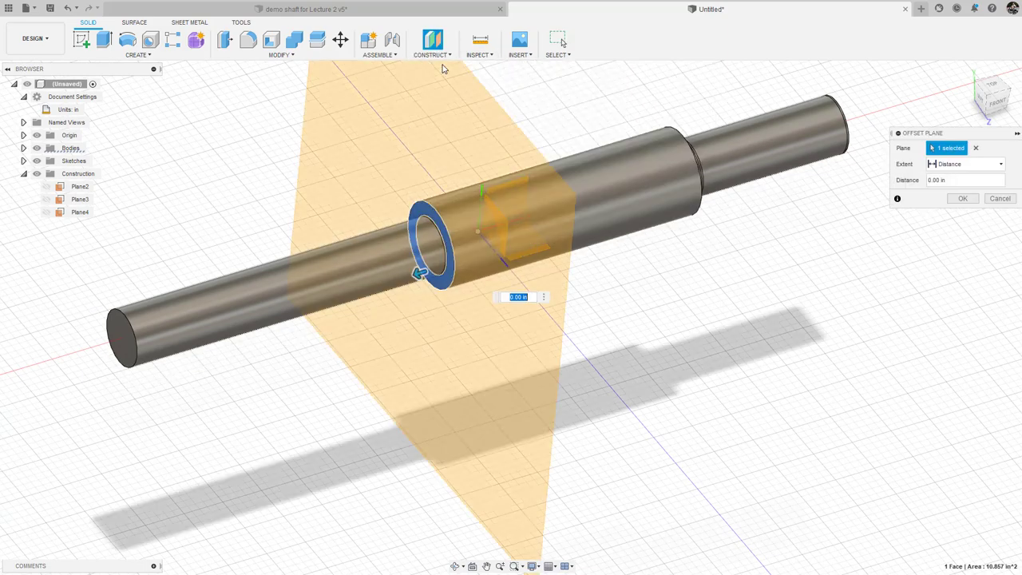
{"action": "type", "text": ".25"}
{"action": "key", "text": "Return"}
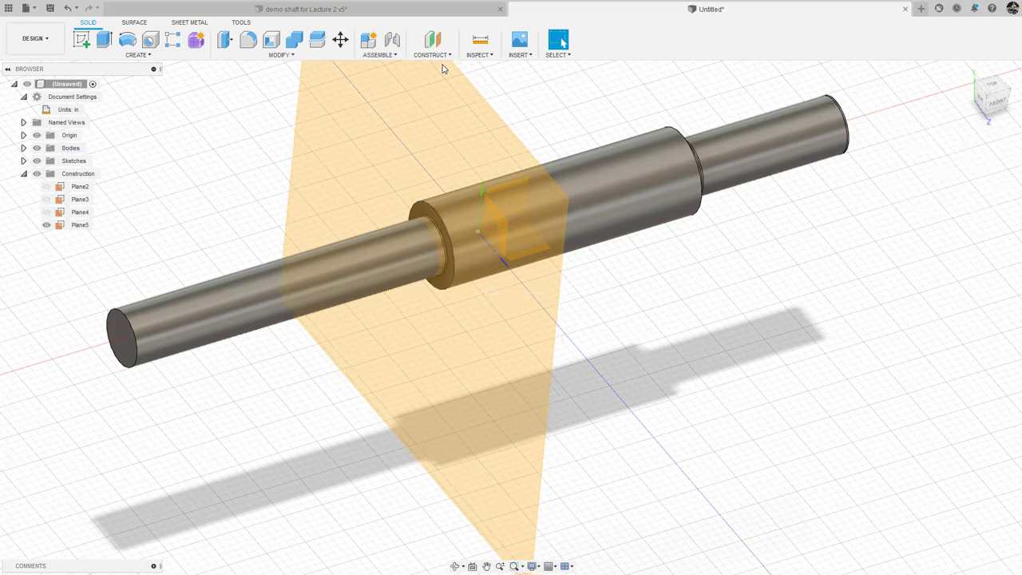
{"action": "left_click", "coordinate": [295, 55]}
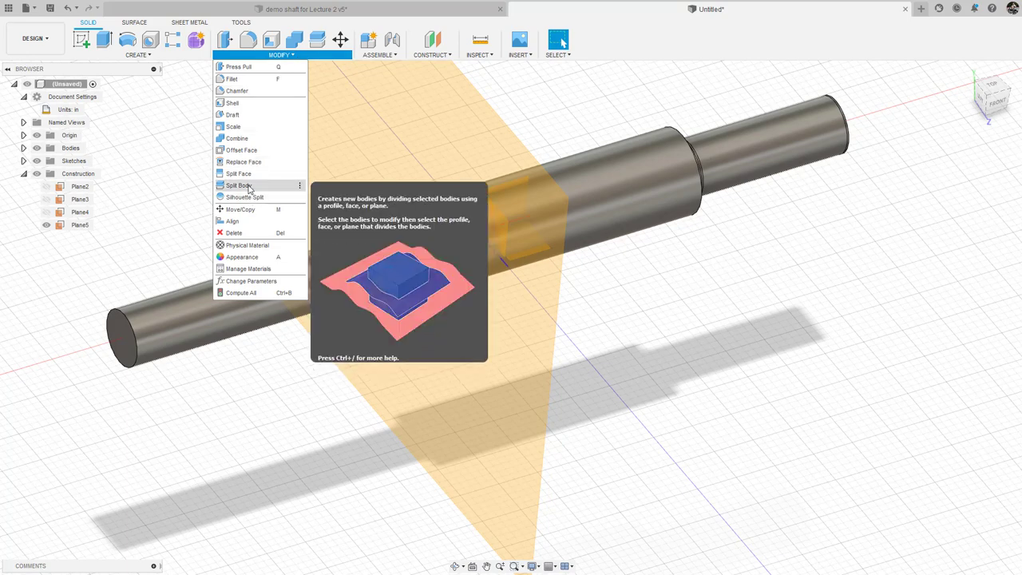
{"action": "left_click", "coordinate": [918, 197]}
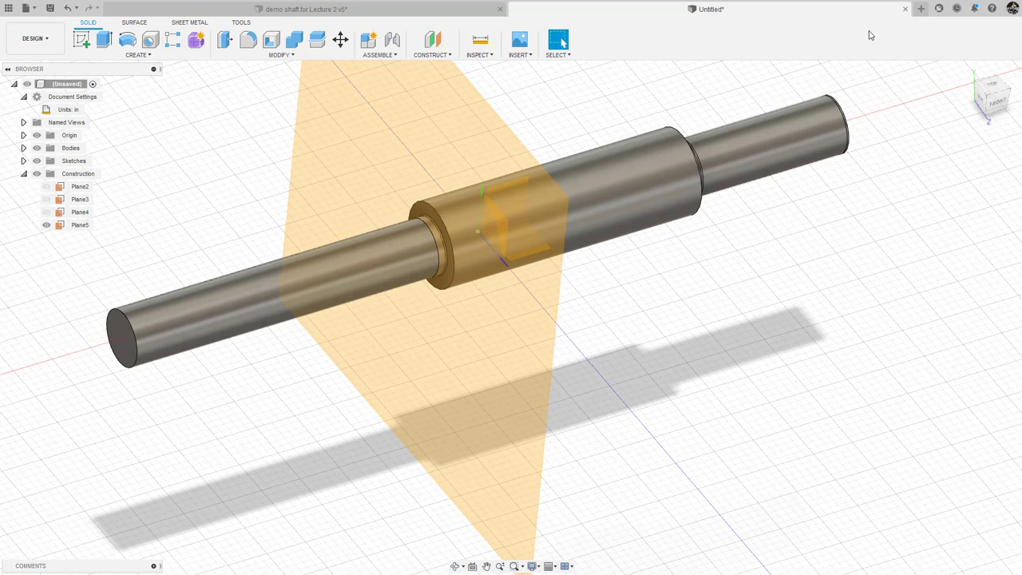
Construct another plane offset 0.1 in outward from the plane near the longer section's shoulder
{"action": "left_click", "coordinate": [435, 55]}
{"action": "left_click", "coordinate": [437, 67]}
{"action": "left_click", "coordinate": [434, 169]}
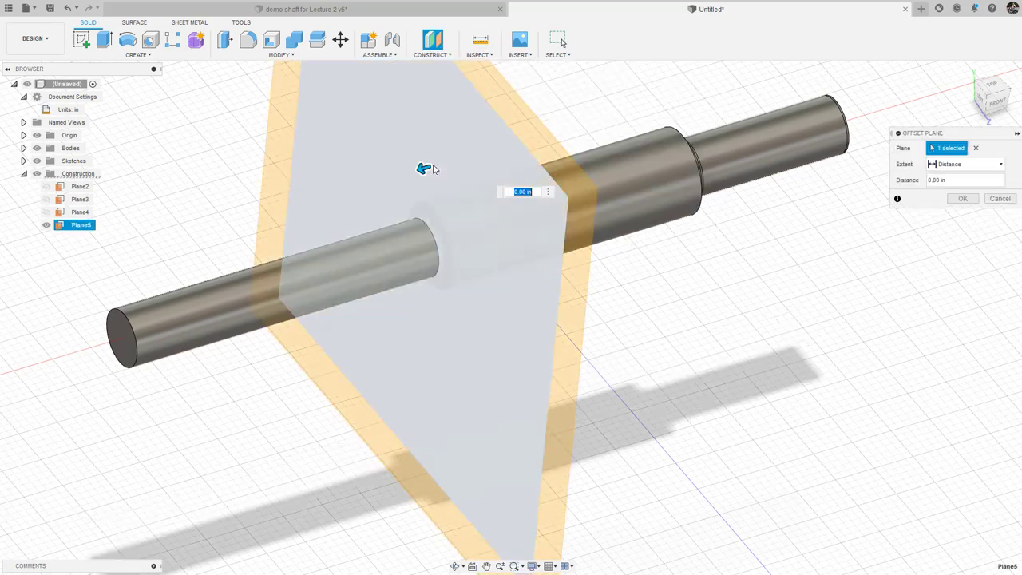
{"action": "type", "text": "0.1"}
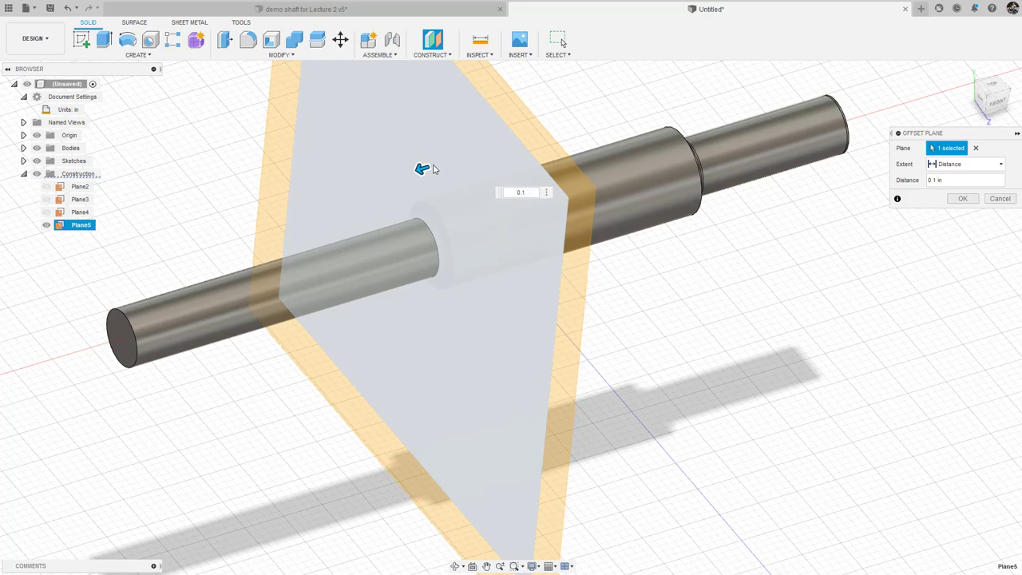
{"action": "key", "text": "Return"}
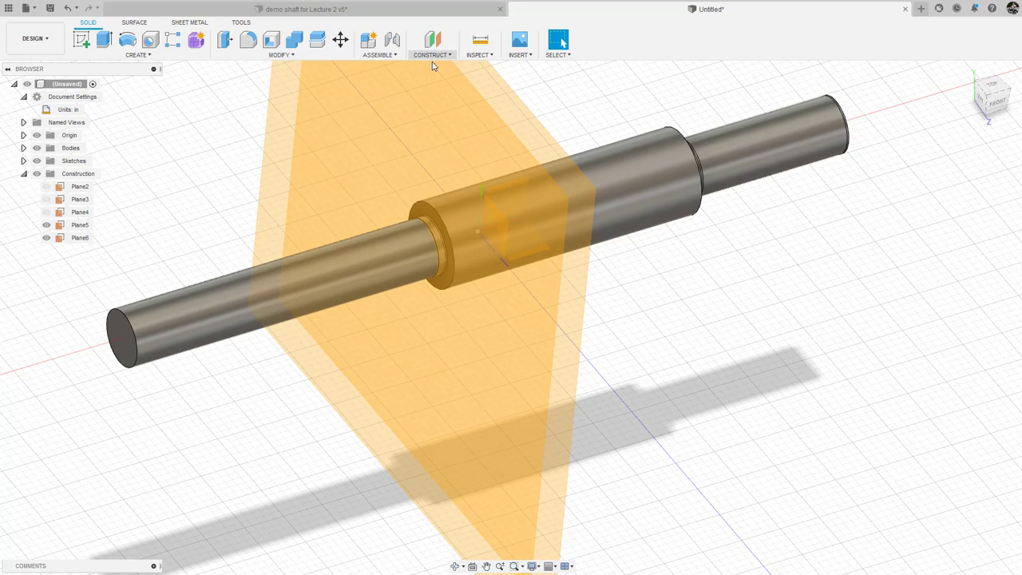
Split the longer end section's cylindrical face with the plane offset 0.1 in from the previous one
{"action": "left_click", "coordinate": [280, 55]}
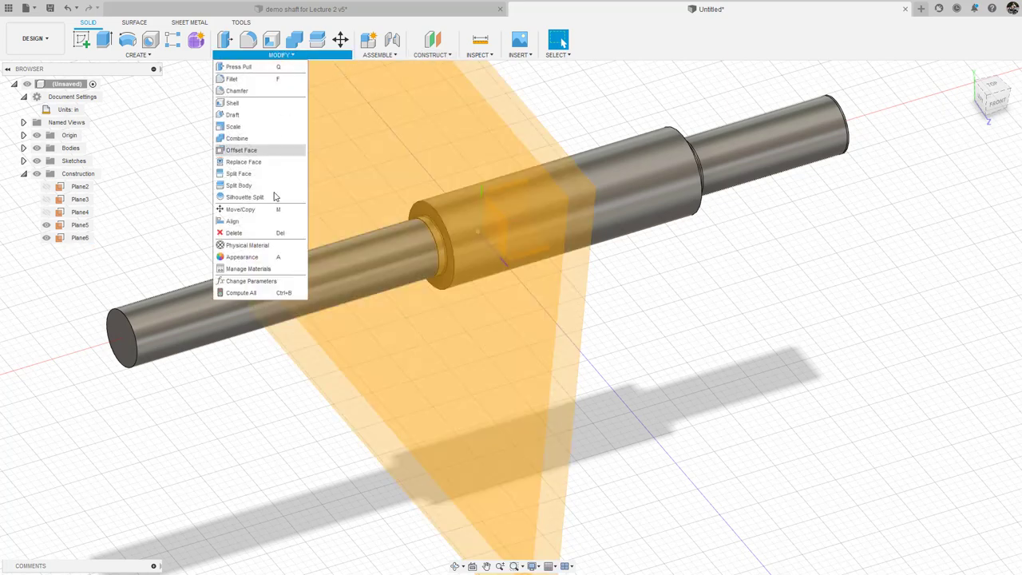
{"action": "left_click", "coordinate": [256, 182]}
{"action": "left_click", "coordinate": [352, 251]}
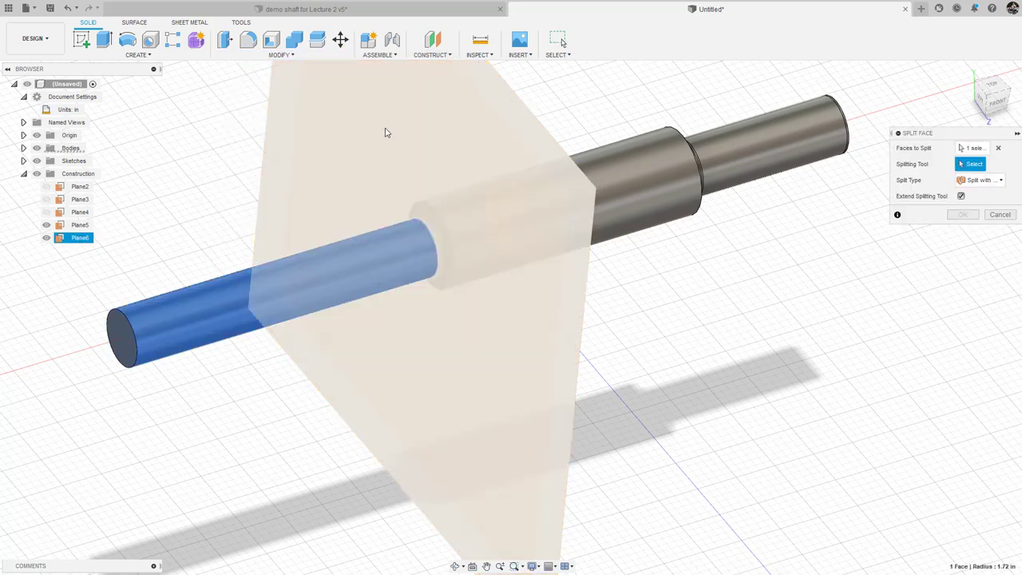
{"action": "left_click", "coordinate": [386, 132]}
{"action": "key", "text": "Return"}
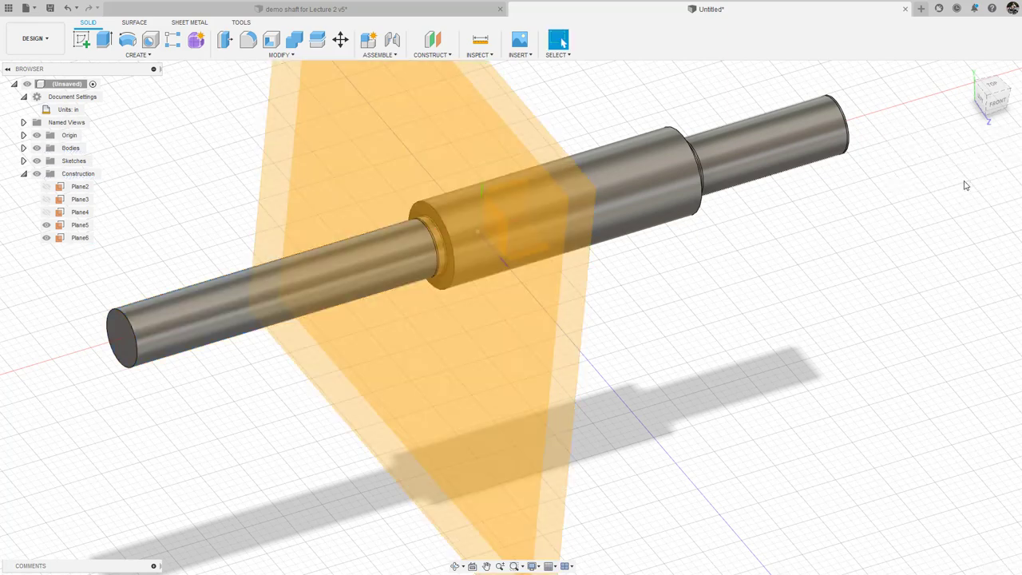
Hide the two planes near the longer section's shoulder and construct a plane offset -0.1 in from that section's end face
{"action": "left_click", "coordinate": [46, 224]}
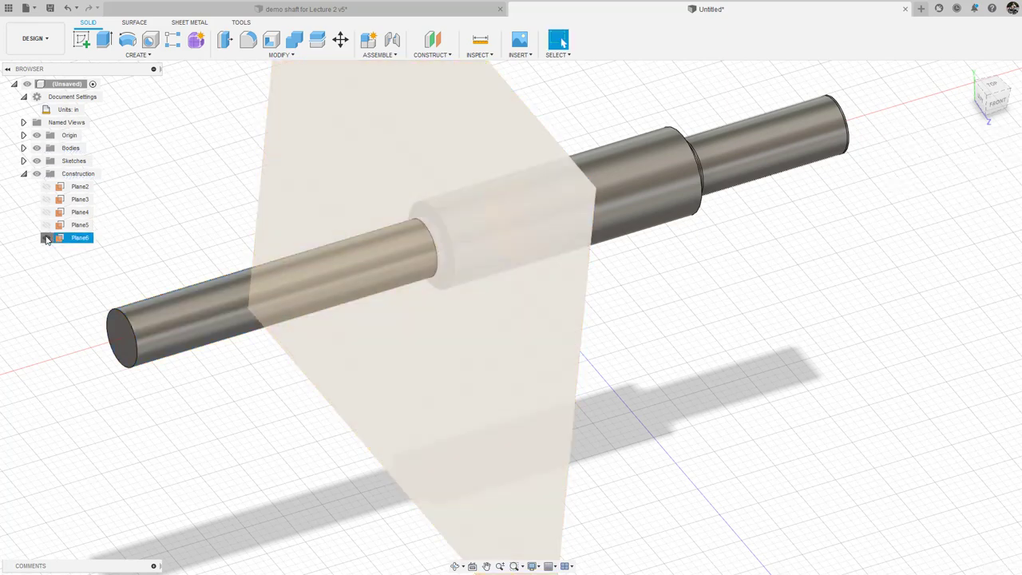
{"action": "left_click", "coordinate": [46, 237]}
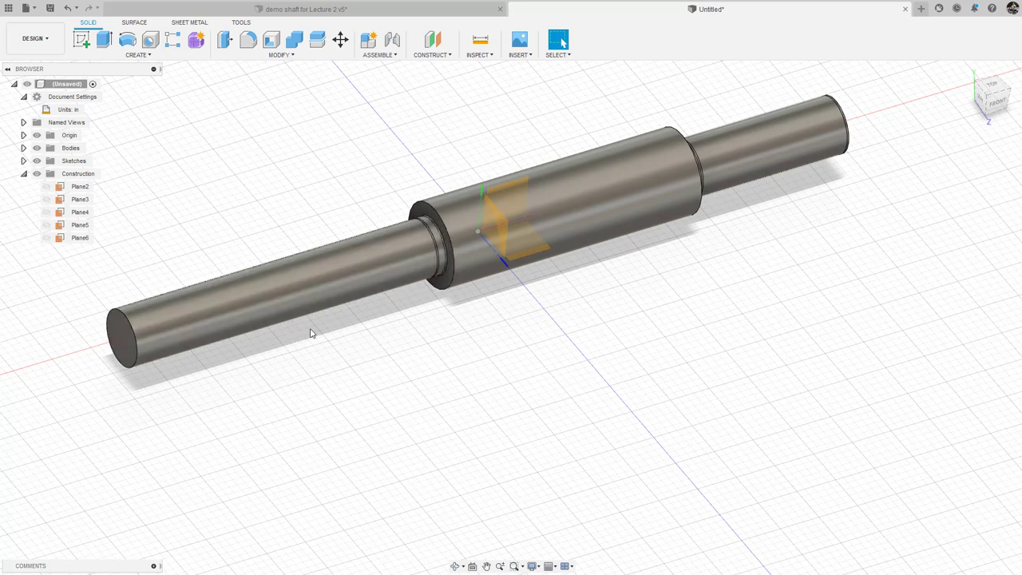
{"action": "left_click", "coordinate": [121, 343]}
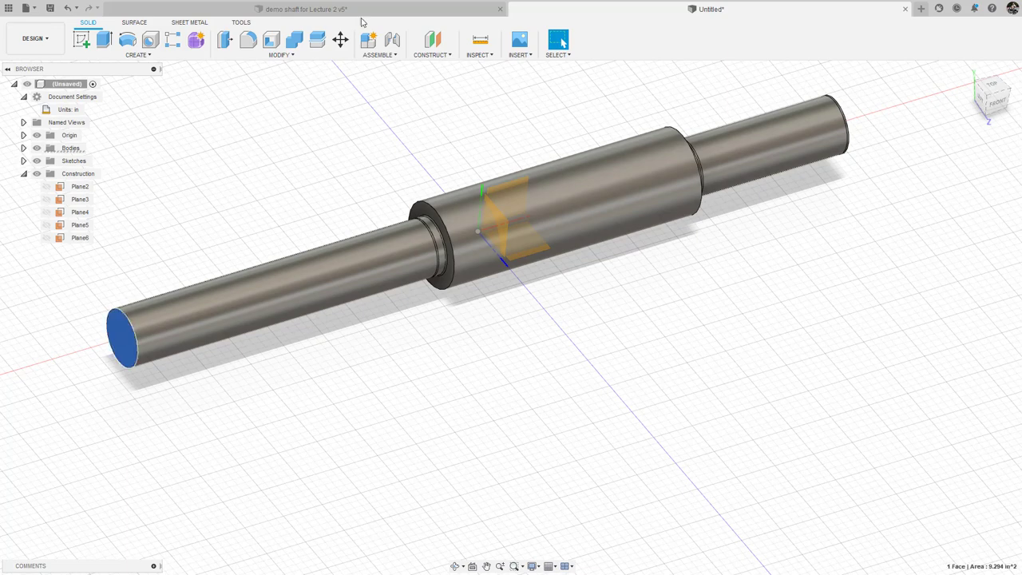
{"action": "left_click", "coordinate": [431, 53]}
{"action": "left_click", "coordinate": [425, 68]}
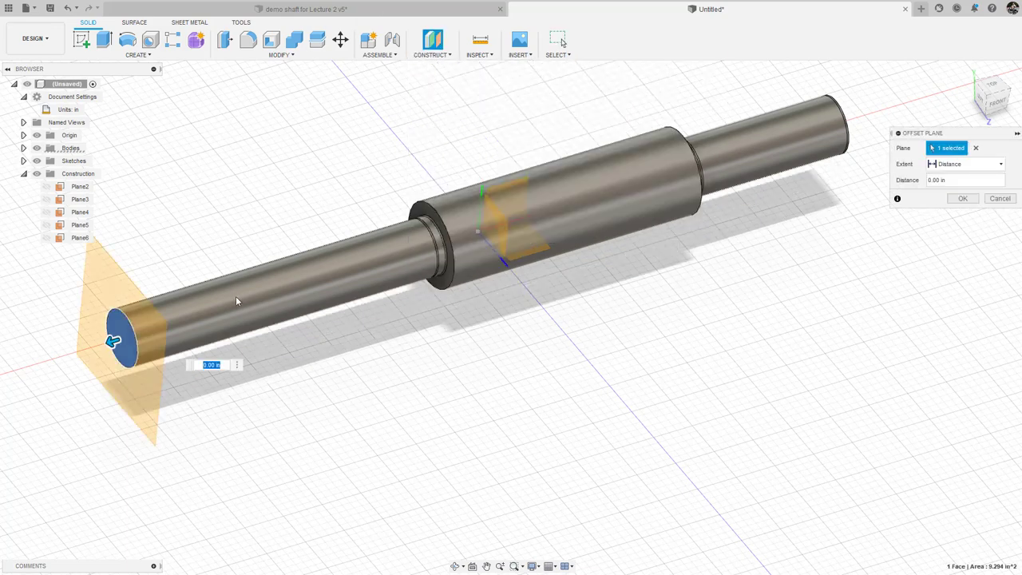
{"action": "type", "text": "-0.1"}
{"action": "key", "text": "Return"}
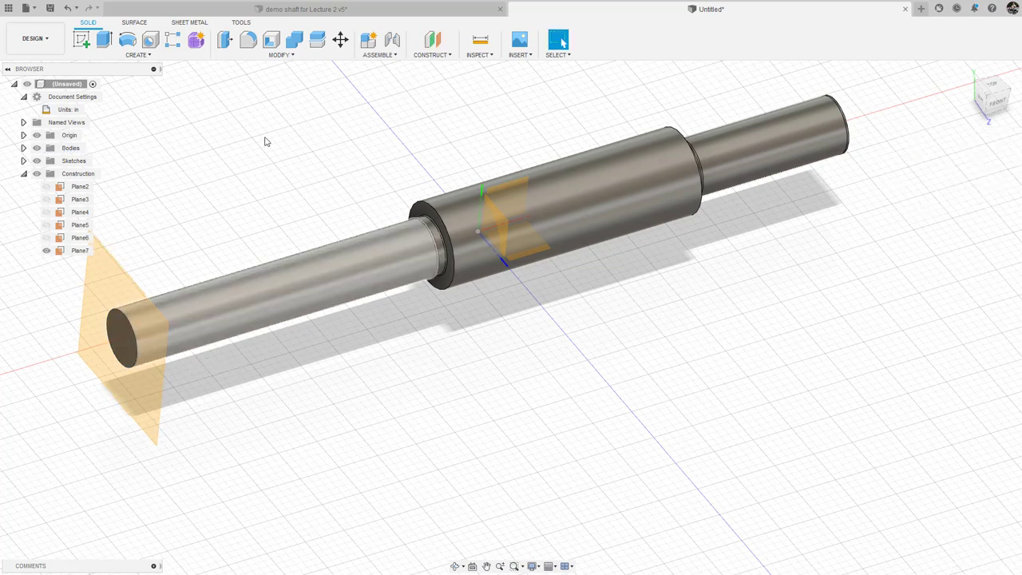
Split the longer end section's cylindrical face with the plane offset inward from its end face
{"action": "left_click", "coordinate": [289, 54]}
{"action": "left_click", "coordinate": [240, 169]}
{"action": "left_click", "coordinate": [206, 311]}
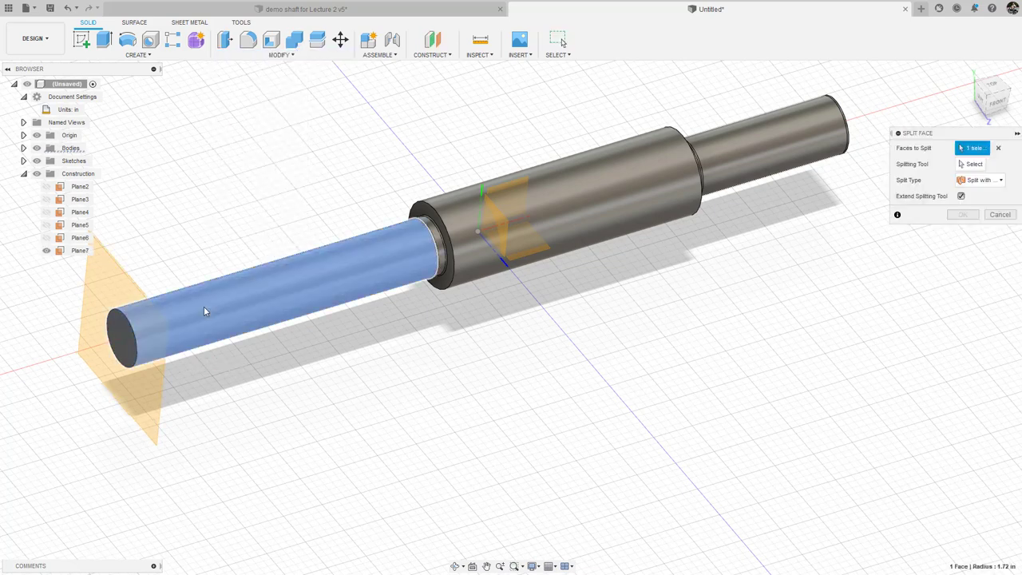
{"action": "left_click", "coordinate": [970, 164]}
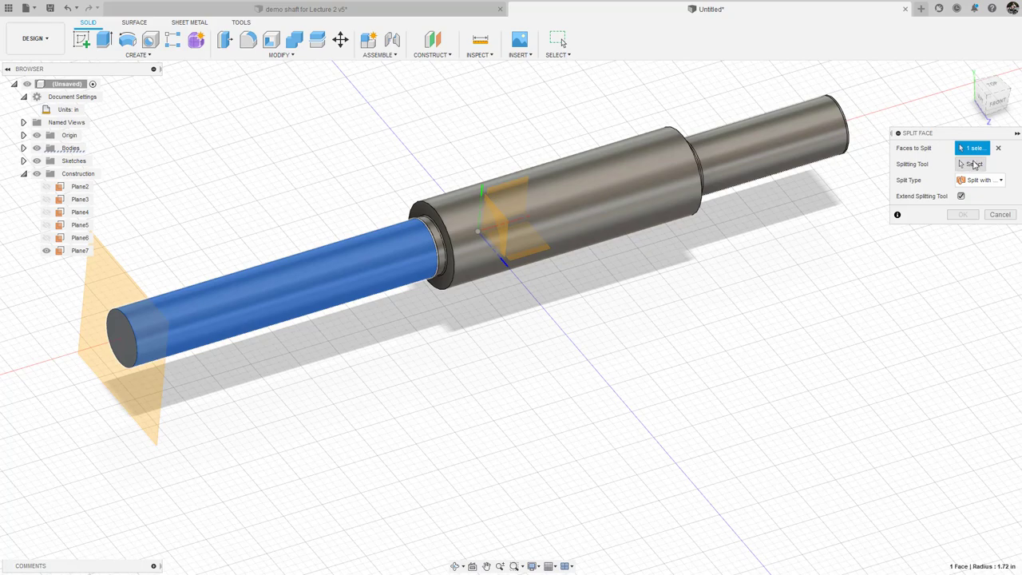
{"action": "left_click", "coordinate": [119, 279]}
{"action": "left_click", "coordinate": [962, 182]}
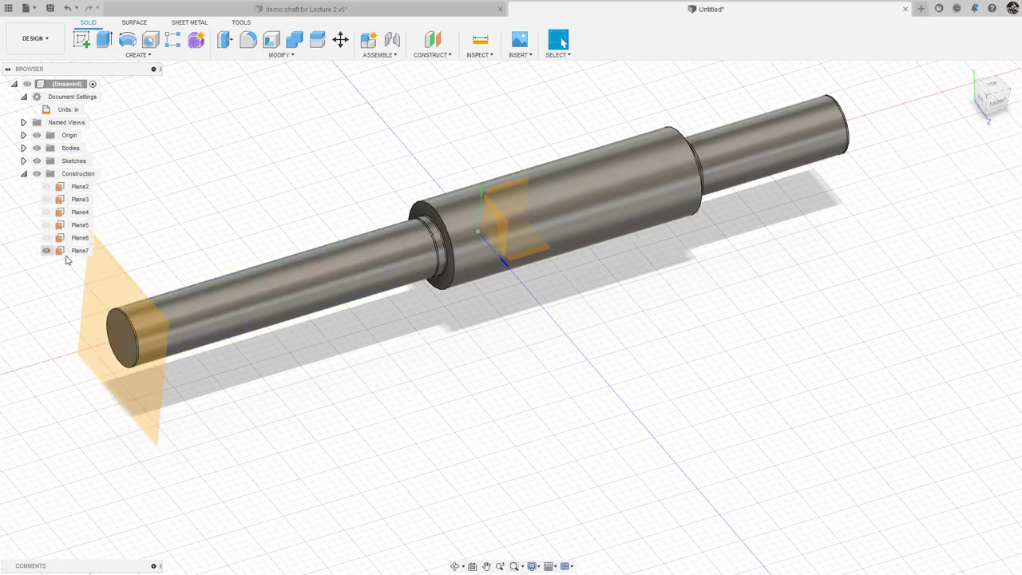
Hide the plane at the longer section's end and the origin geometry
{"action": "left_click", "coordinate": [968, 76]}
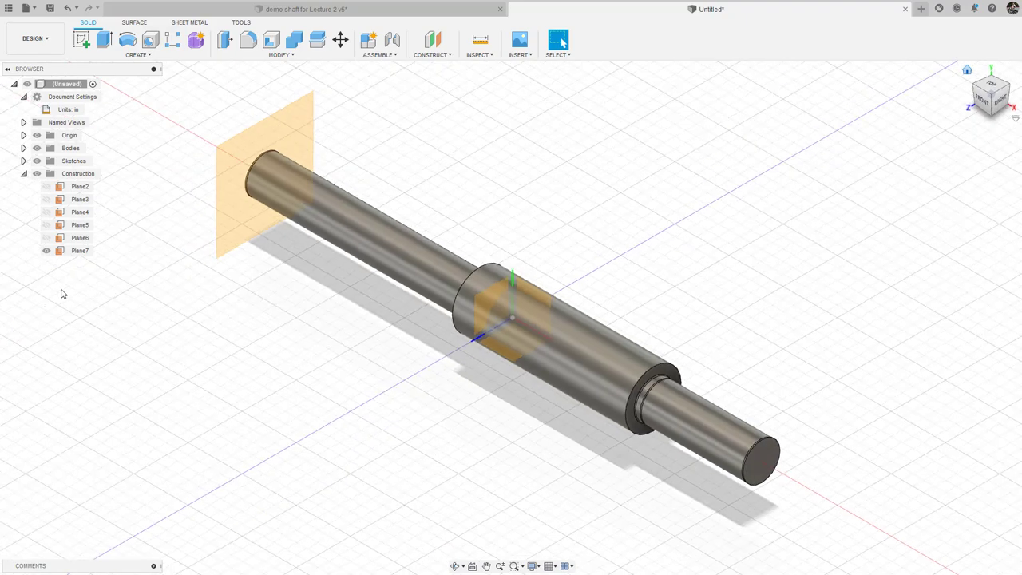
{"action": "left_click", "coordinate": [45, 251]}
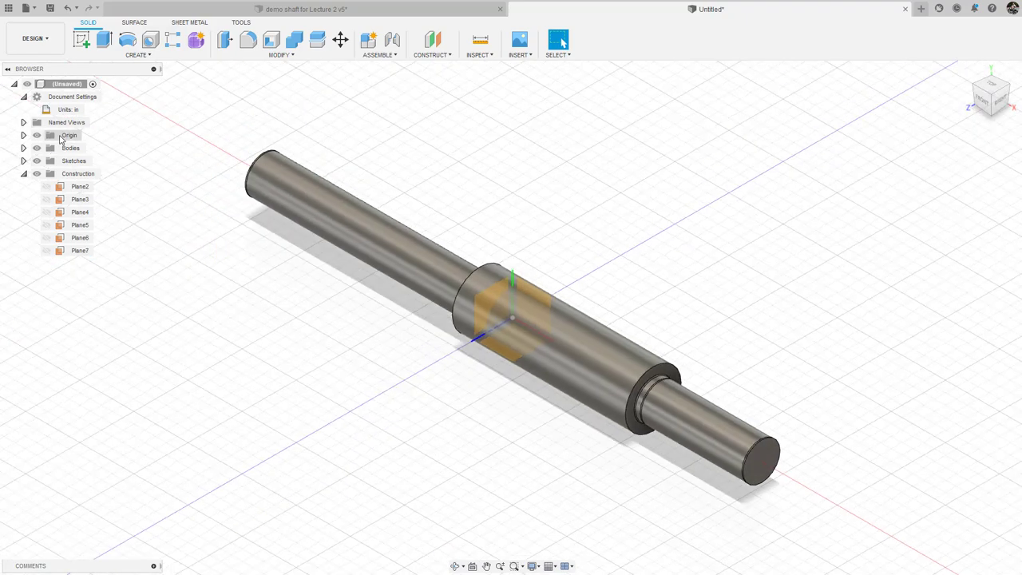
{"action": "left_click", "coordinate": [36, 136]}
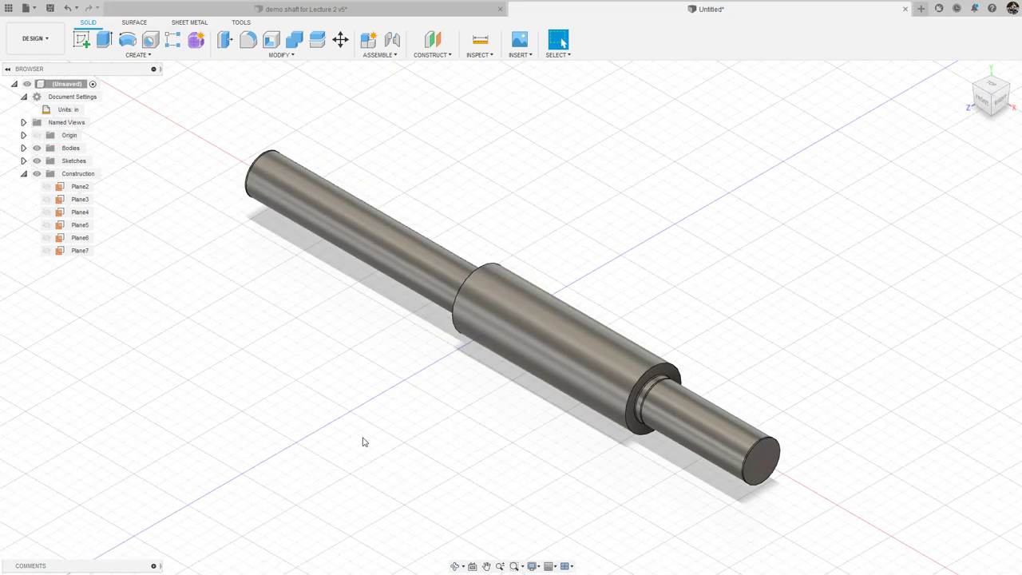
{"action": "middle_click_drag", "start_coordinate": [360, 440], "coordinate": [336, 433], "text": "shift"}
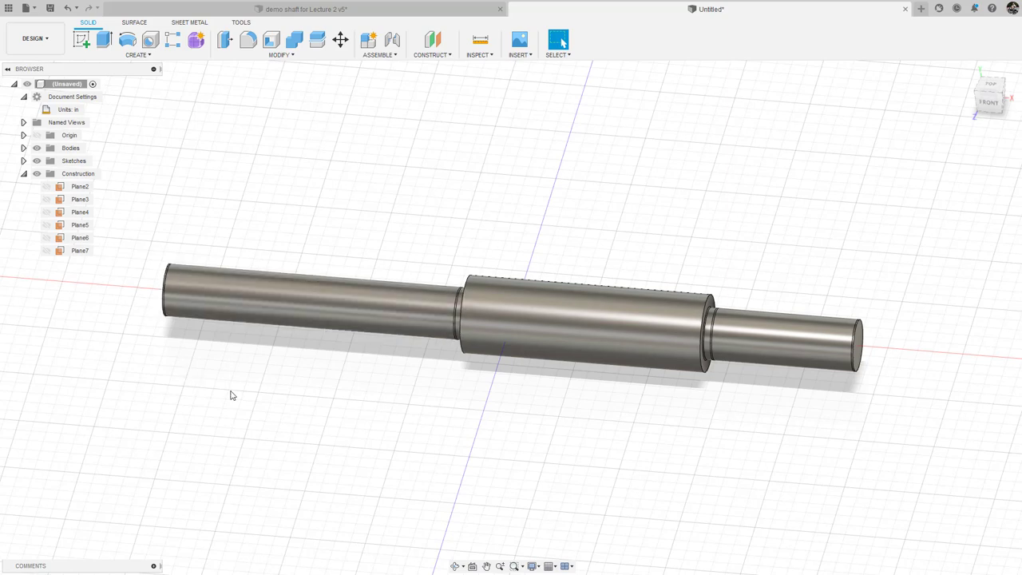
{"action": "middle_click_drag", "start_coordinate": [511, 239], "coordinate": [519, 254], "text": "shift"}
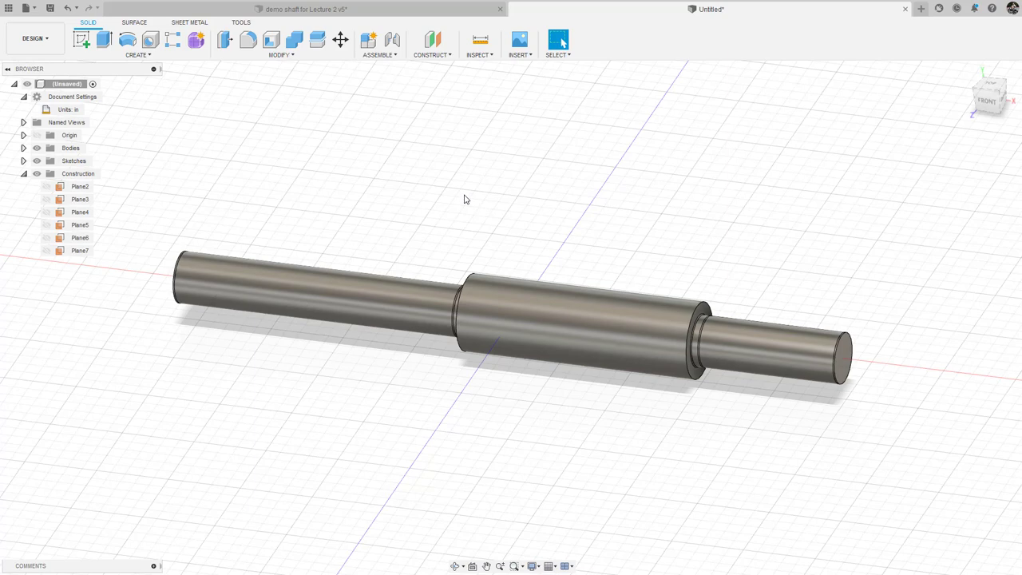
Switch to the Simulation workspace and create a Static Stress study of the shaft
{"action": "left_click", "coordinate": [39, 39]}
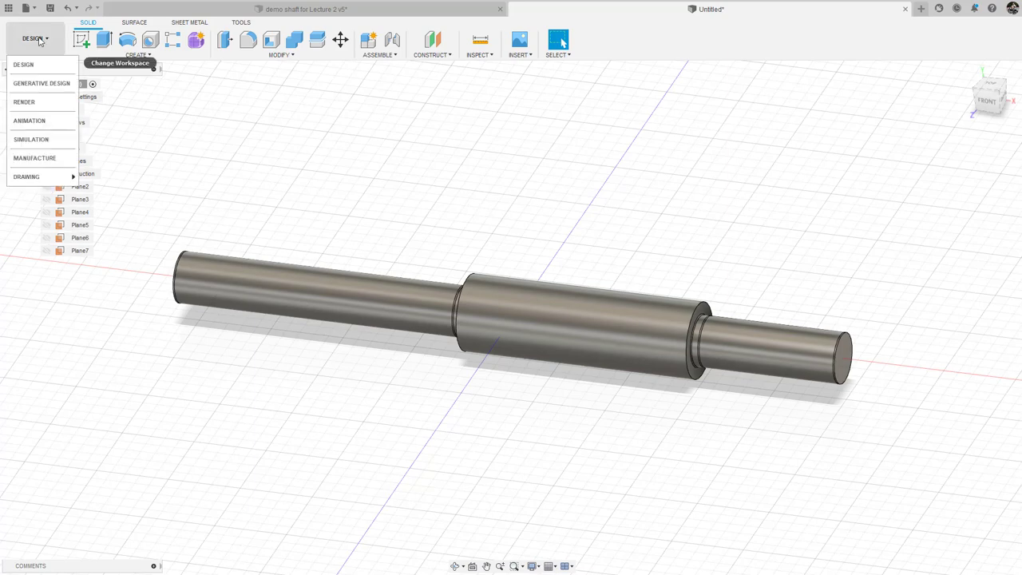
{"action": "left_click", "coordinate": [30, 140]}
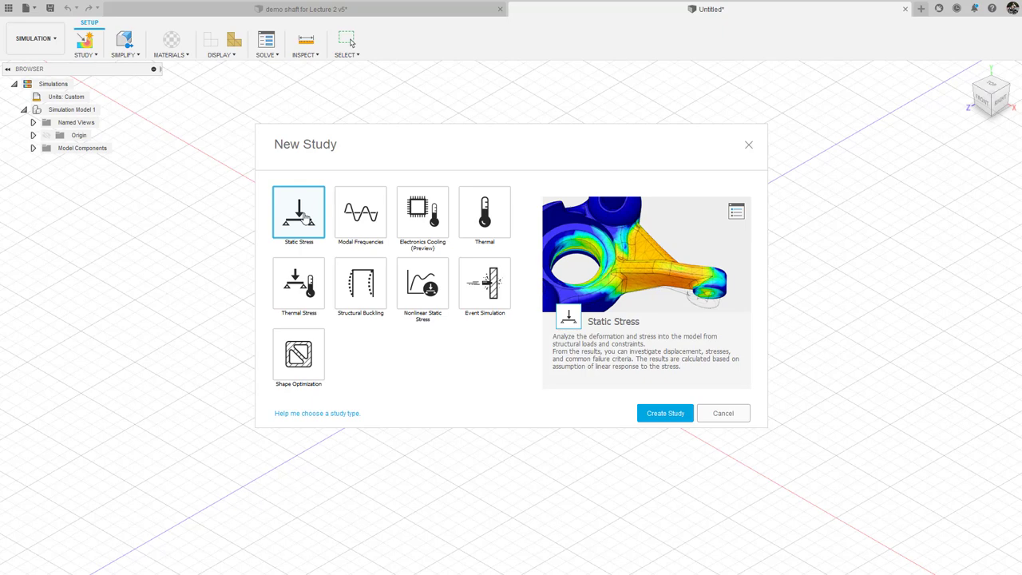
{"action": "left_click", "coordinate": [661, 414]}
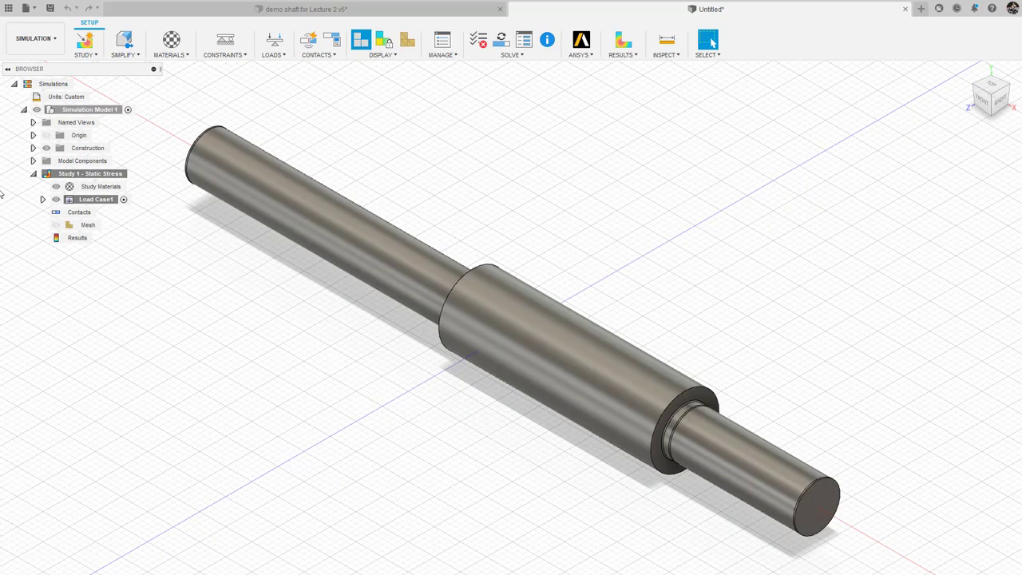
Open the study materials and accept Steel, same as model, with yield strength as the safety factor basis for both bodies
{"action": "left_click", "coordinate": [126, 188]}
{"action": "left_click", "coordinate": [131, 188]}
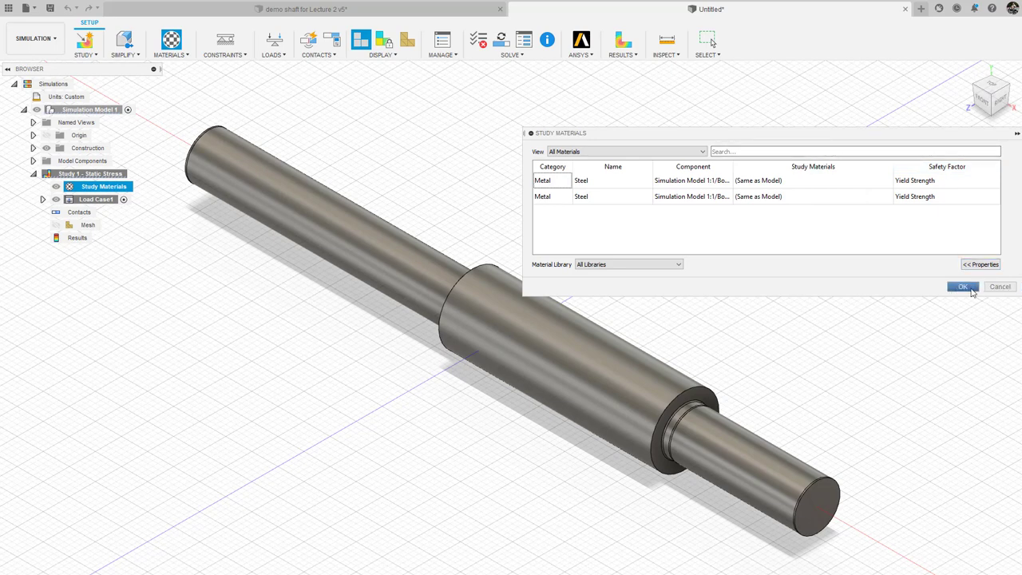
{"action": "left_click", "coordinate": [964, 287]}
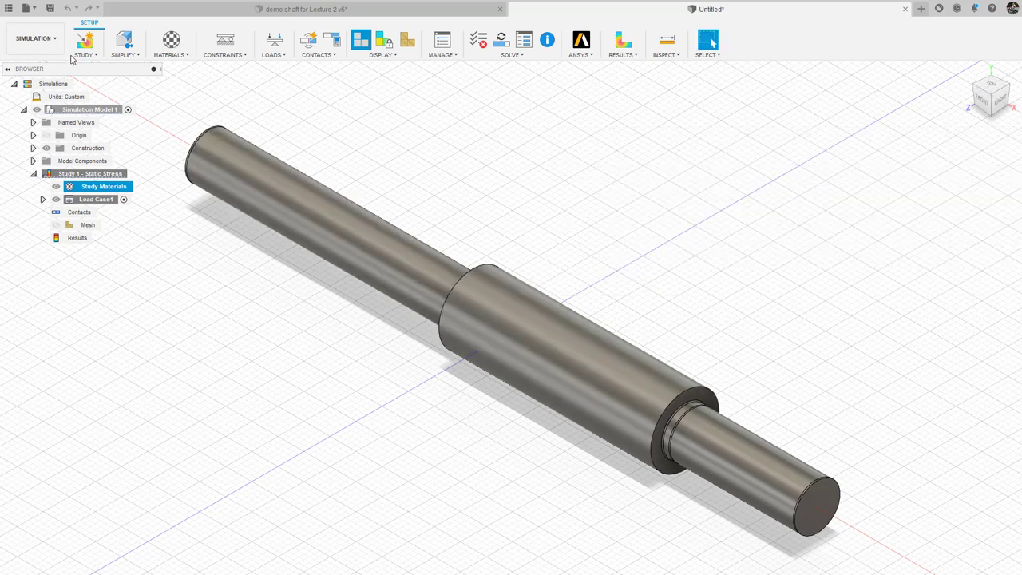
Apply a Pin structural constraint, radial and axial, to the narrow split face at the longer section's free end
{"action": "left_click", "coordinate": [230, 54]}
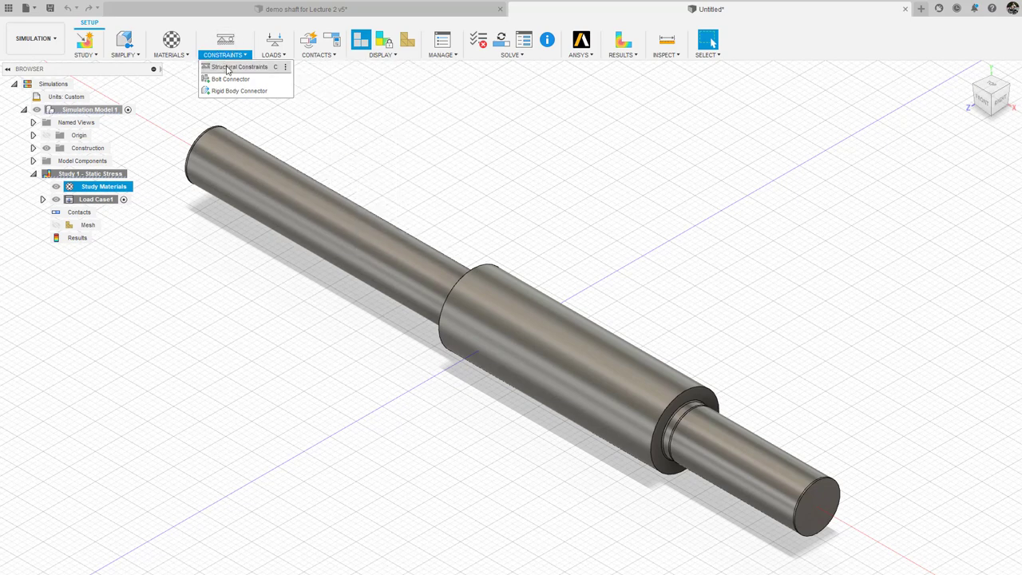
{"action": "left_click", "coordinate": [229, 68]}
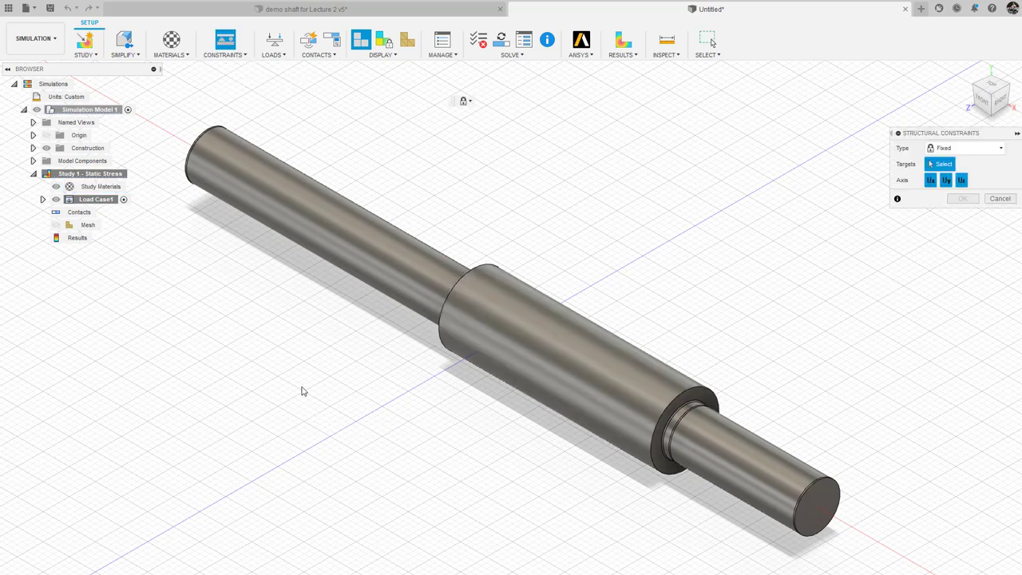
{"action": "middle_click_drag", "start_coordinate": [301, 391], "coordinate": [349, 445], "text": "shift"}
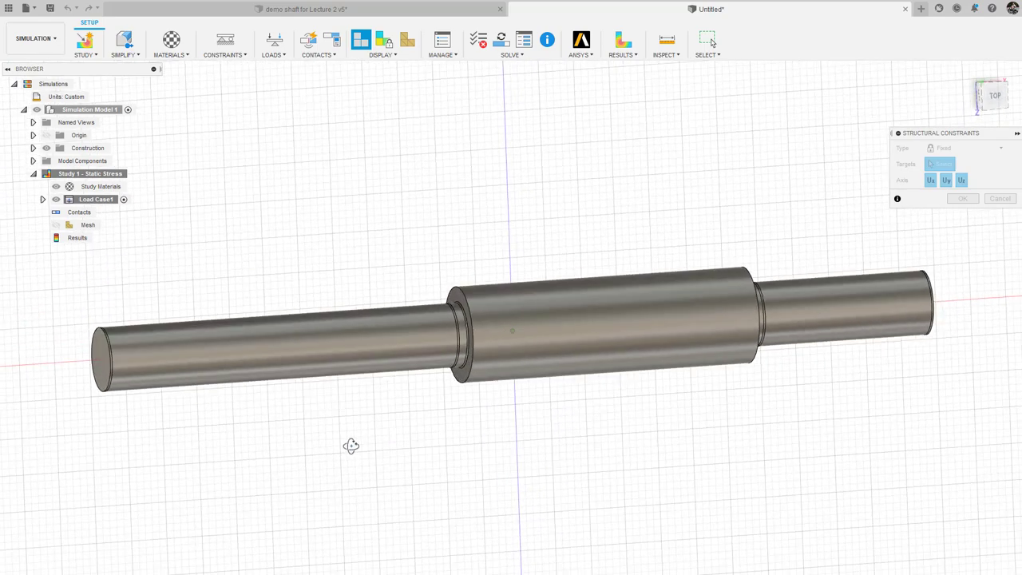
{"action": "scroll", "coordinate": [349, 445], "scroll_direction": "up", "scroll_amount": 3}
{"action": "left_click", "coordinate": [1004, 150]}
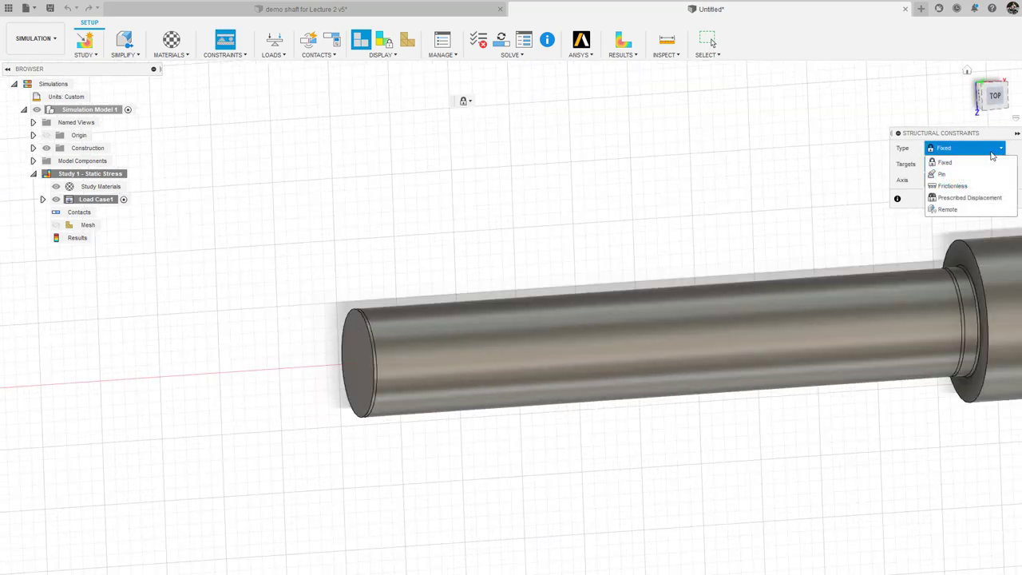
{"action": "left_click", "coordinate": [957, 171]}
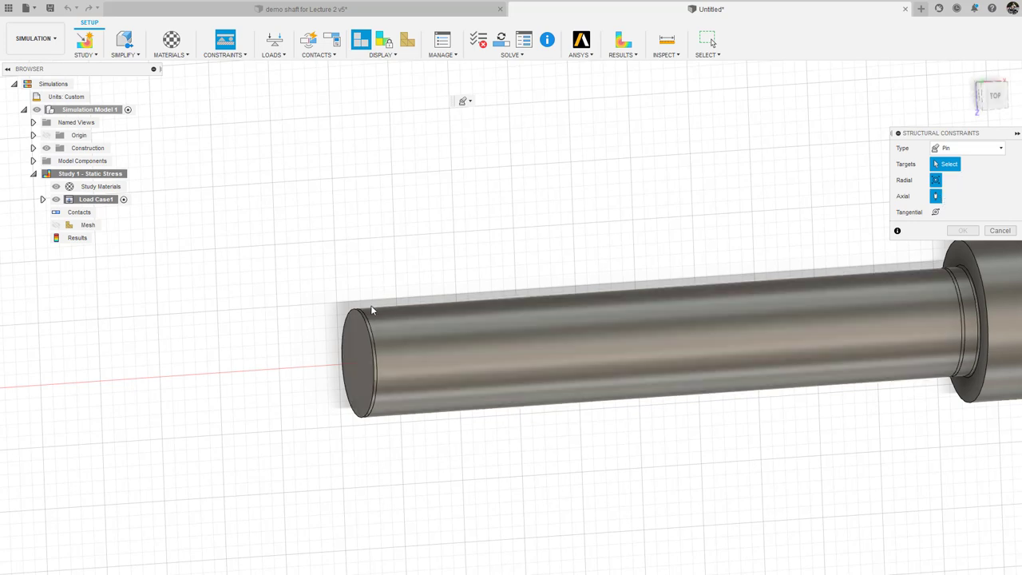
{"action": "left_click", "coordinate": [369, 332]}
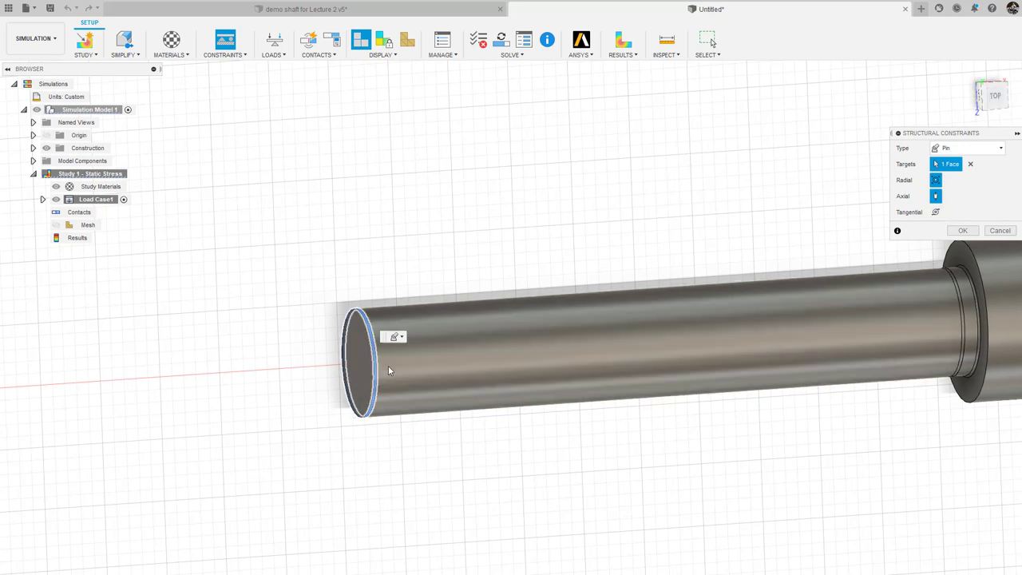
{"action": "left_click", "coordinate": [964, 231]}
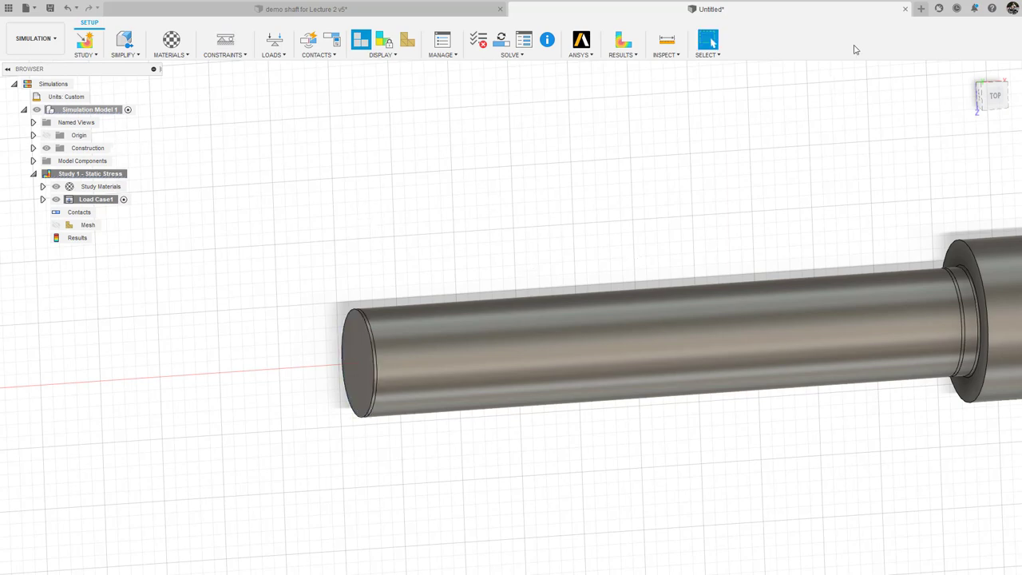
{"action": "left_click", "coordinate": [976, 83]}
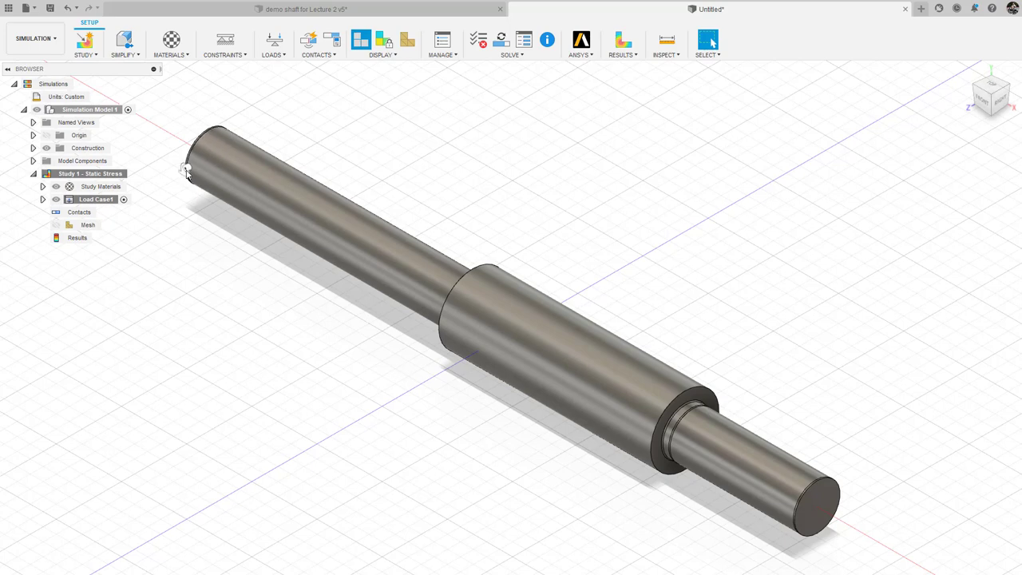
Apply a Fixed structural constraint in Uy and Uz only, leaving Ux free, to the narrow split face near the shorter section's shoulder
{"action": "left_click", "coordinate": [239, 55]}
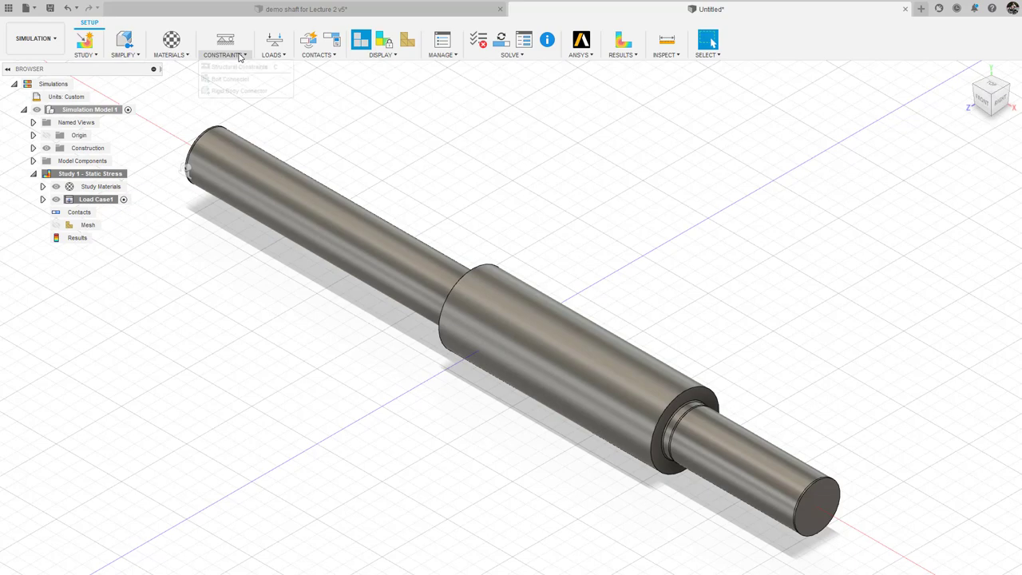
{"action": "left_click", "coordinate": [240, 66]}
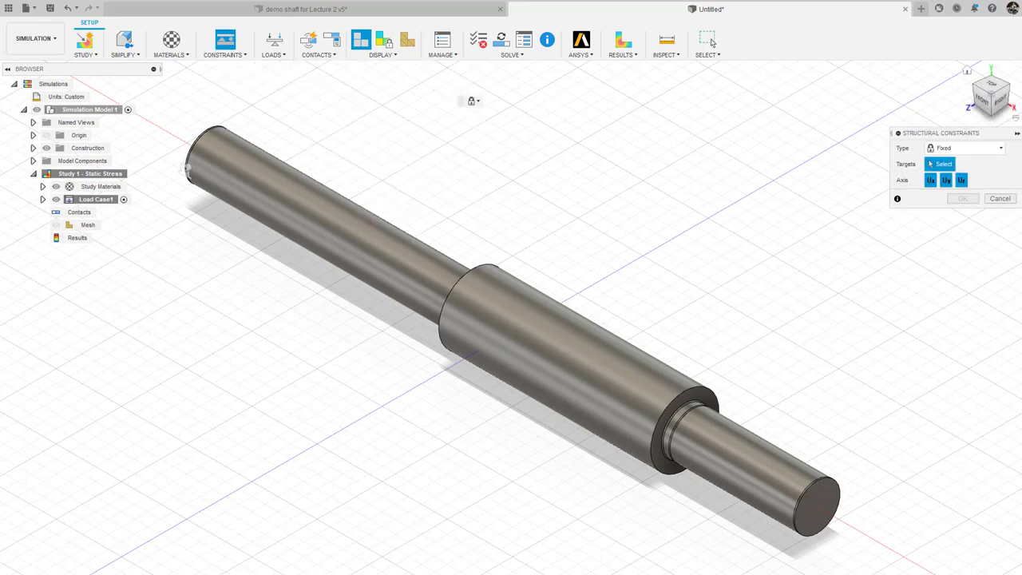
{"action": "scroll", "coordinate": [771, 292], "scroll_direction": "up", "scroll_amount": 5}
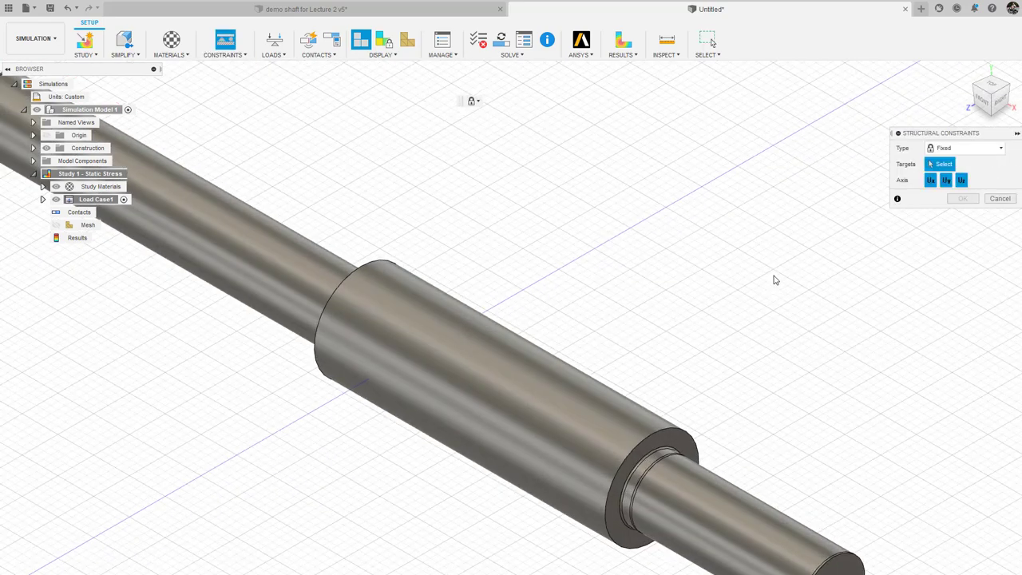
{"action": "middle_click_drag", "start_coordinate": [703, 360], "coordinate": [707, 371], "text": "shift"}
{"action": "scroll", "coordinate": [705, 373], "scroll_direction": "up", "scroll_amount": 4}
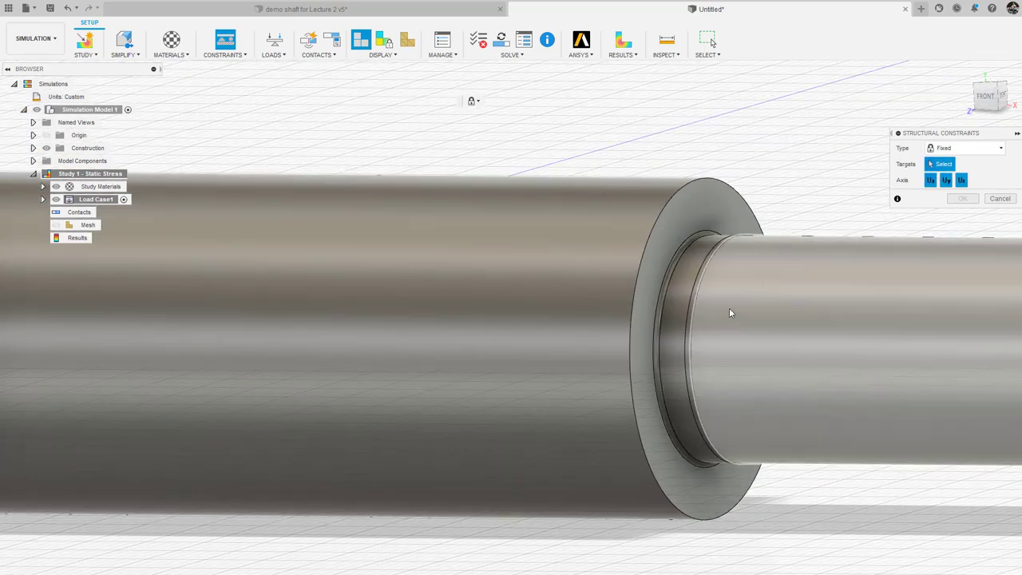
{"action": "scroll", "coordinate": [693, 339], "scroll_direction": "up", "scroll_amount": 3}
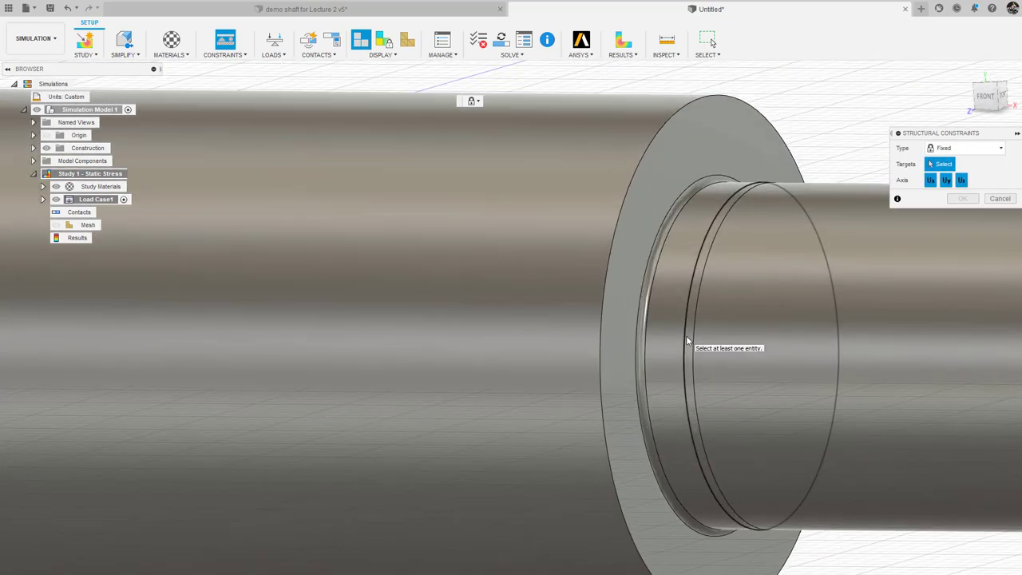
{"action": "left_click", "coordinate": [691, 341]}
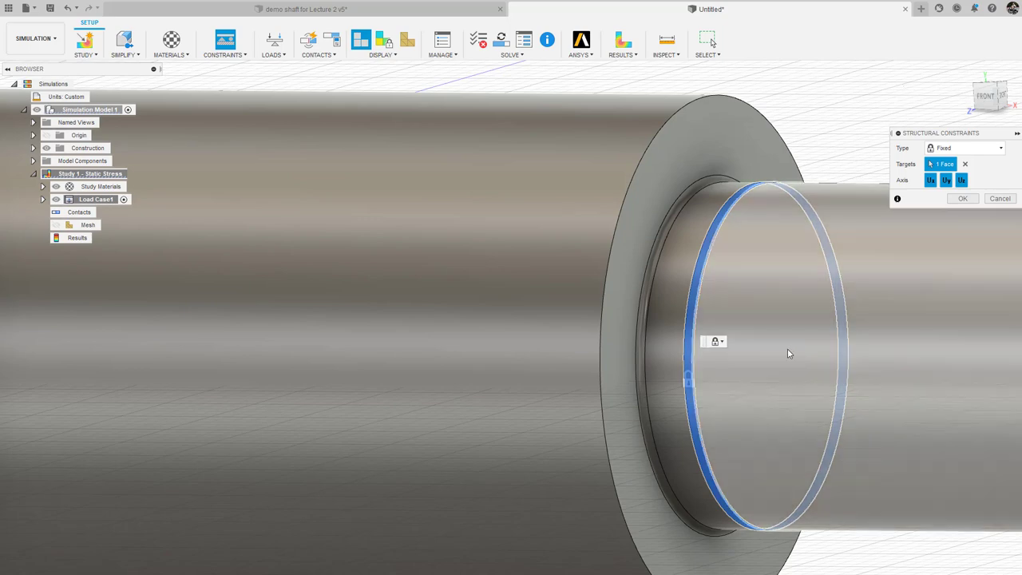
{"action": "left_click", "coordinate": [931, 180]}
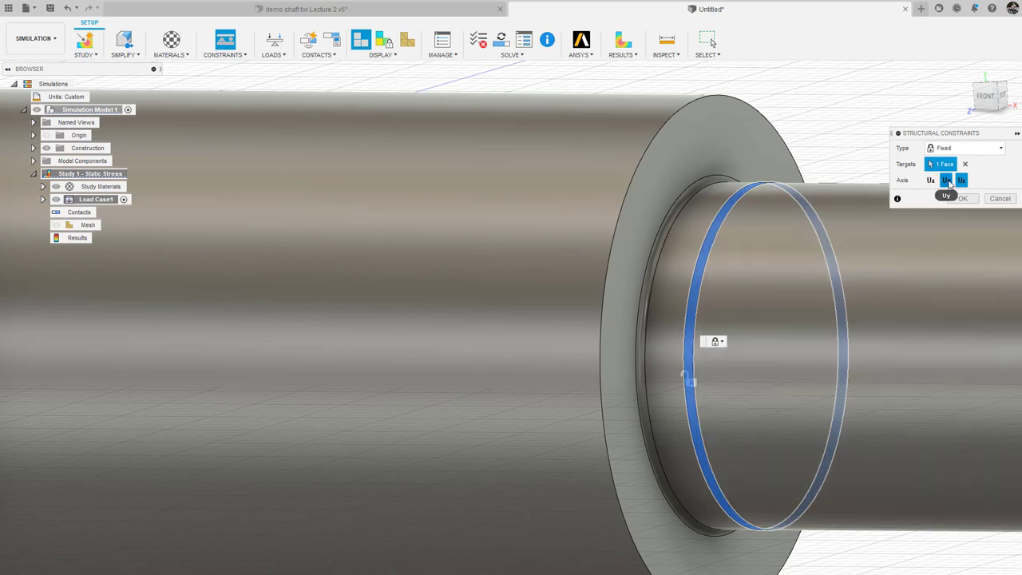
{"action": "key", "text": "Return"}
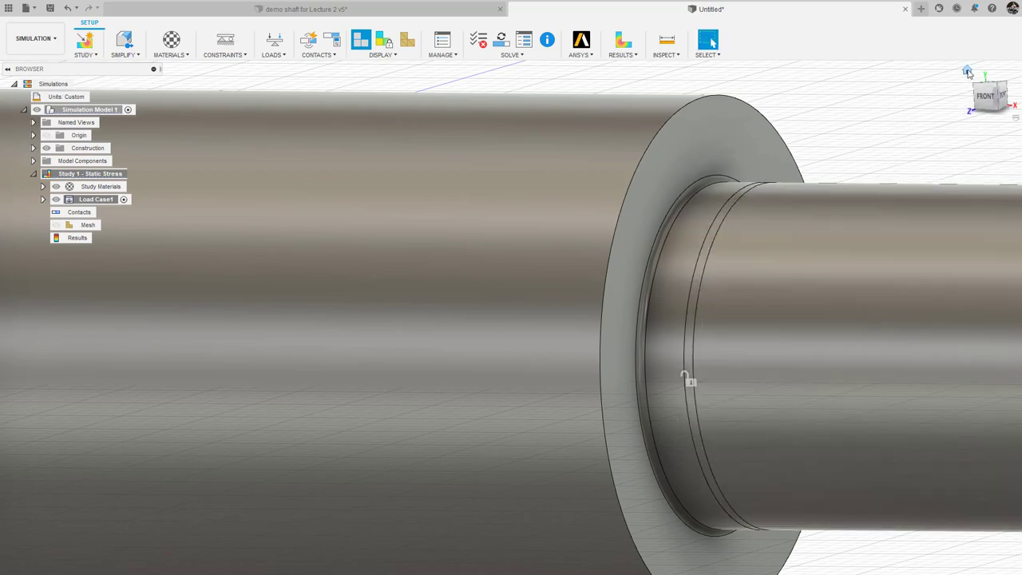
{"action": "left_click", "coordinate": [967, 72]}
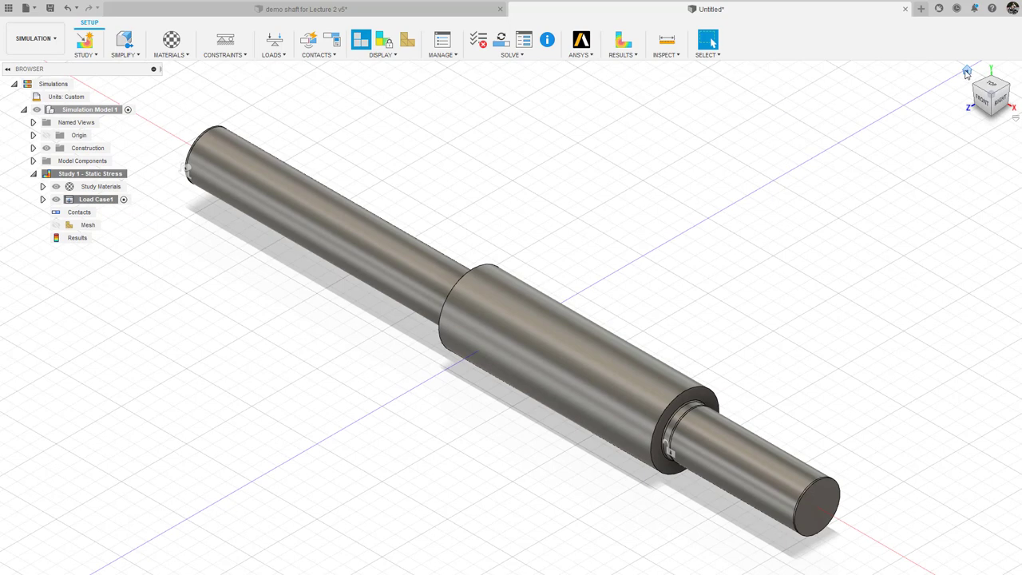
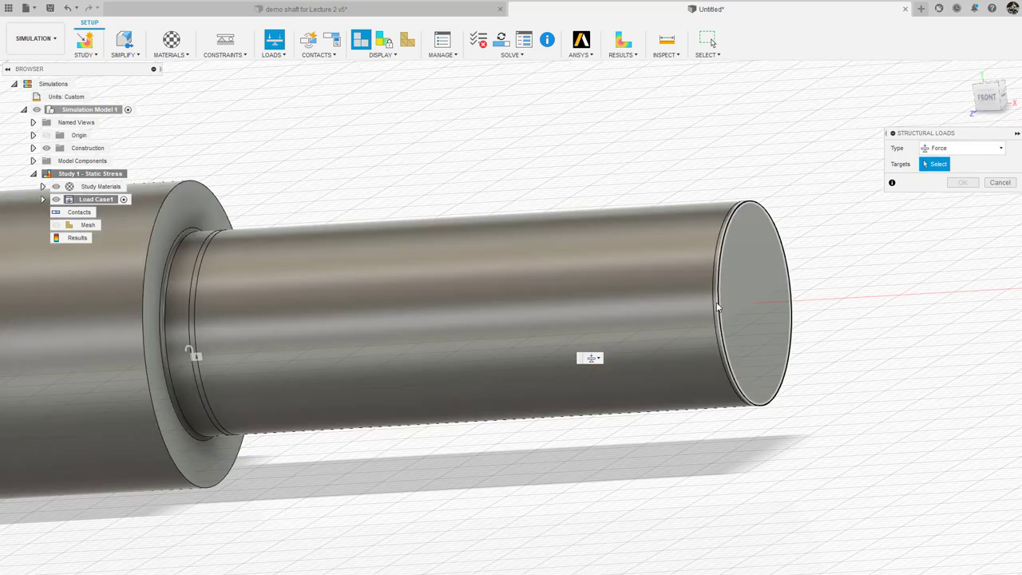
Target the narrow split face at the shorter section's free end with a structural force defined by vector components in lbforce
{"action": "scroll", "coordinate": [716, 307], "scroll_direction": "up", "scroll_amount": 5}
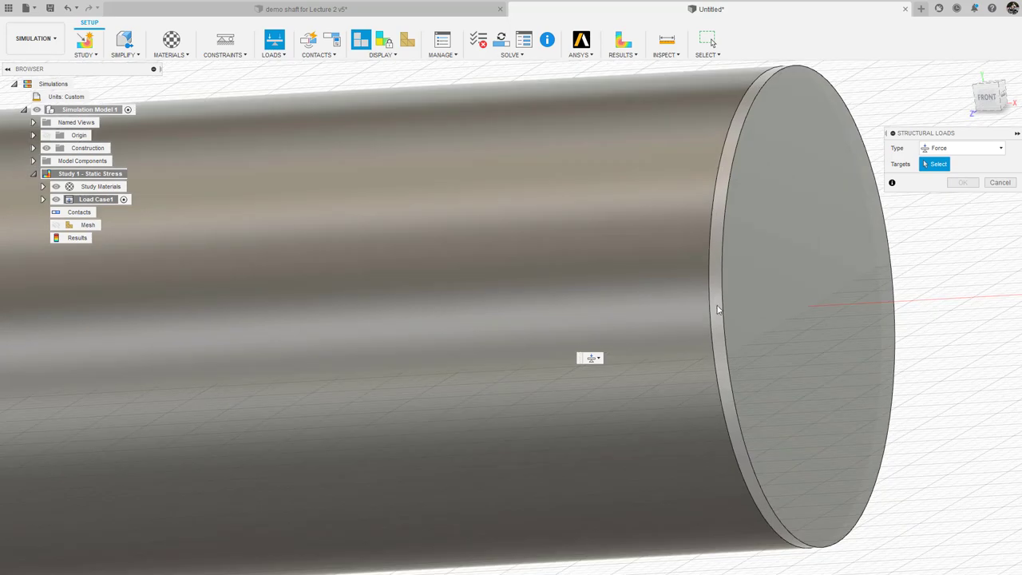
{"action": "left_click", "coordinate": [717, 310]}
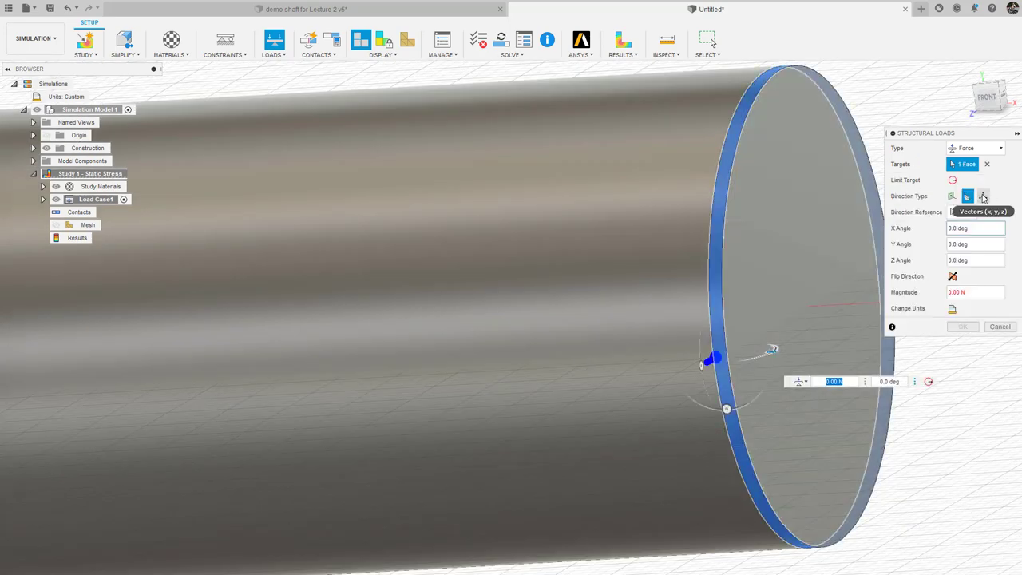
{"action": "left_click", "coordinate": [984, 197]}
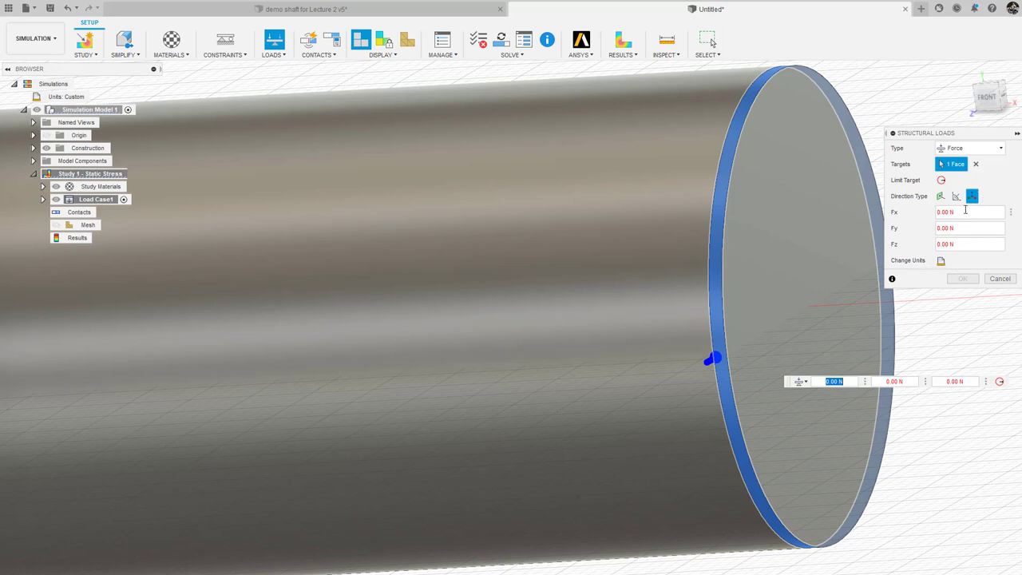
{"action": "left_click", "coordinate": [942, 261]}
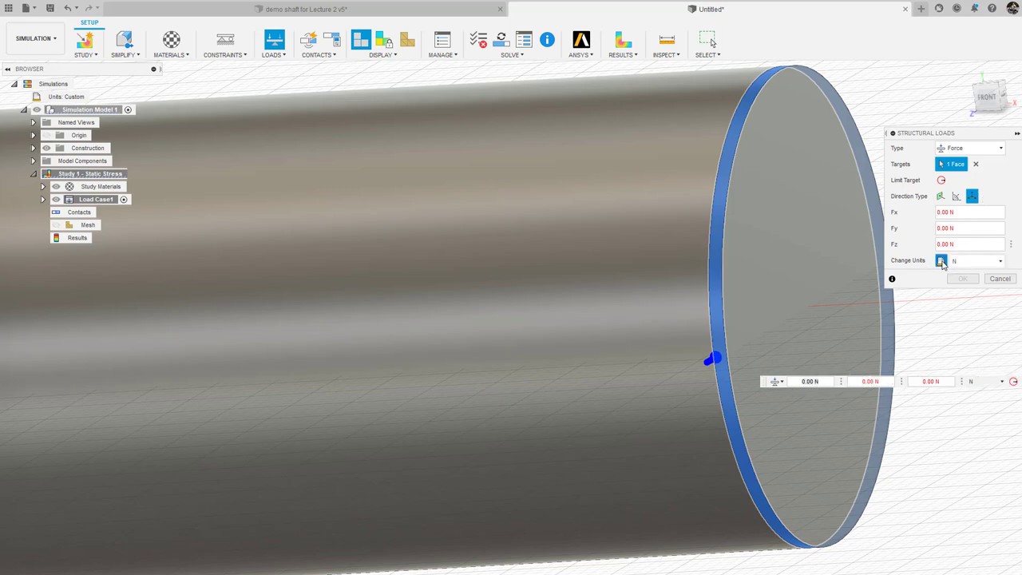
{"action": "left_click", "coordinate": [995, 263]}
{"action": "left_click", "coordinate": [990, 278]}
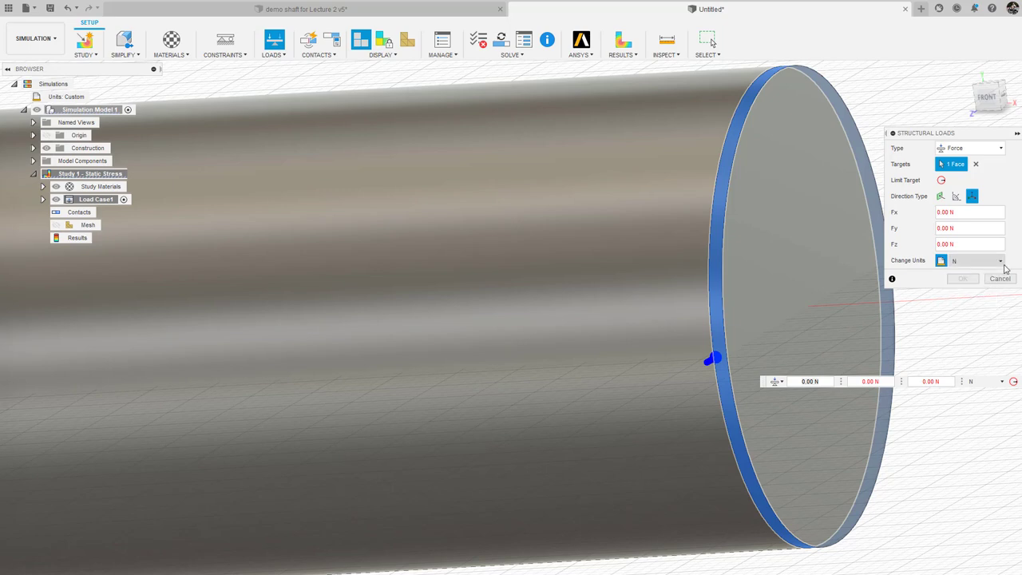
{"action": "left_click", "coordinate": [1003, 266]}
{"action": "left_click", "coordinate": [986, 309]}
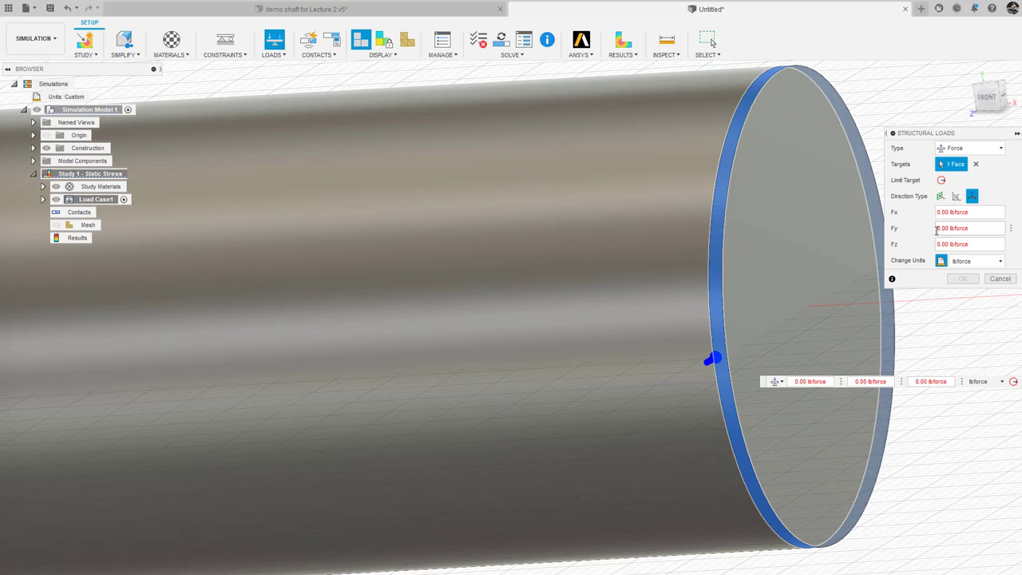
Set the end force to Fy -492 lbforce and Fz 1353 lbforce and accept the load
{"action": "left_click_drag", "start_coordinate": [939, 228], "coordinate": [944, 229]}
{"action": "type", "text": "-492"}
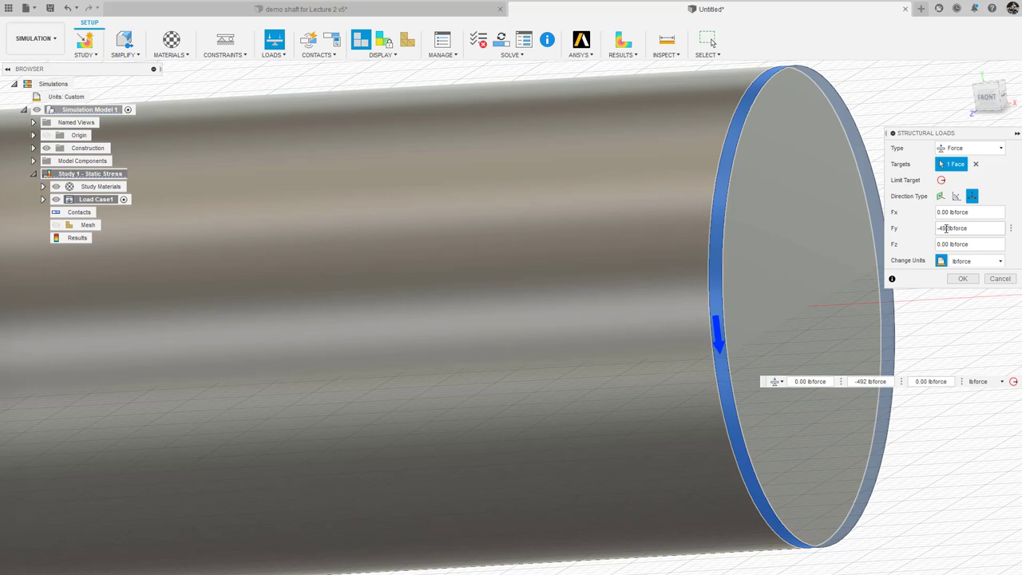
{"action": "left_click_drag", "start_coordinate": [949, 244], "coordinate": [938, 244]}
{"action": "type", "text": "1353"}
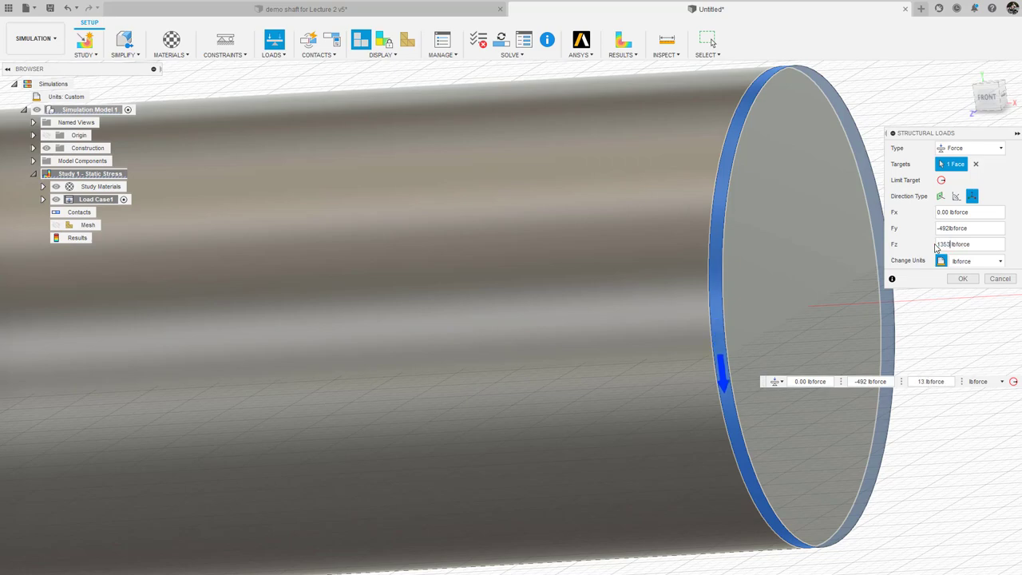
{"action": "key", "text": "Return"}
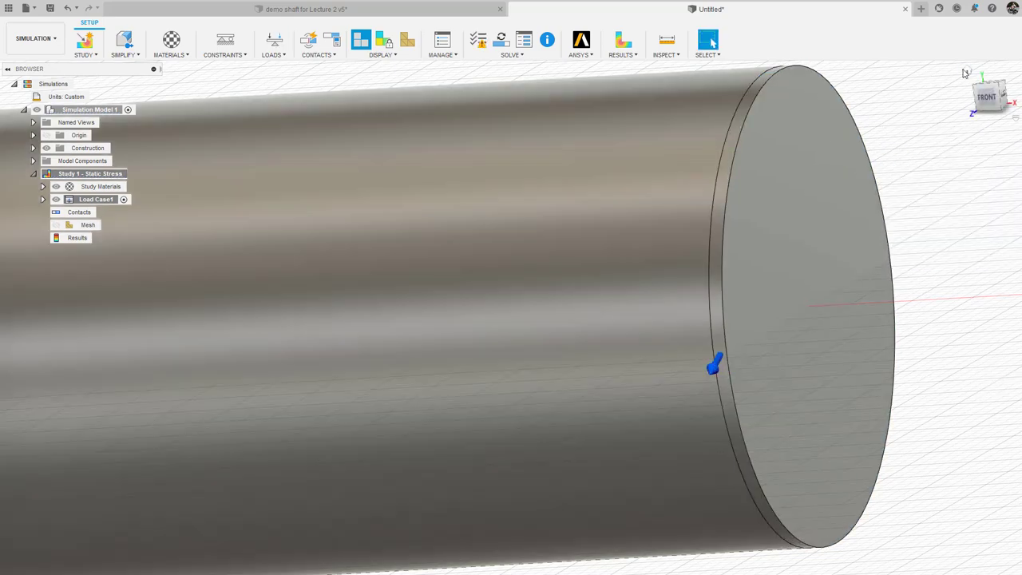
{"action": "left_click", "coordinate": [965, 73]}
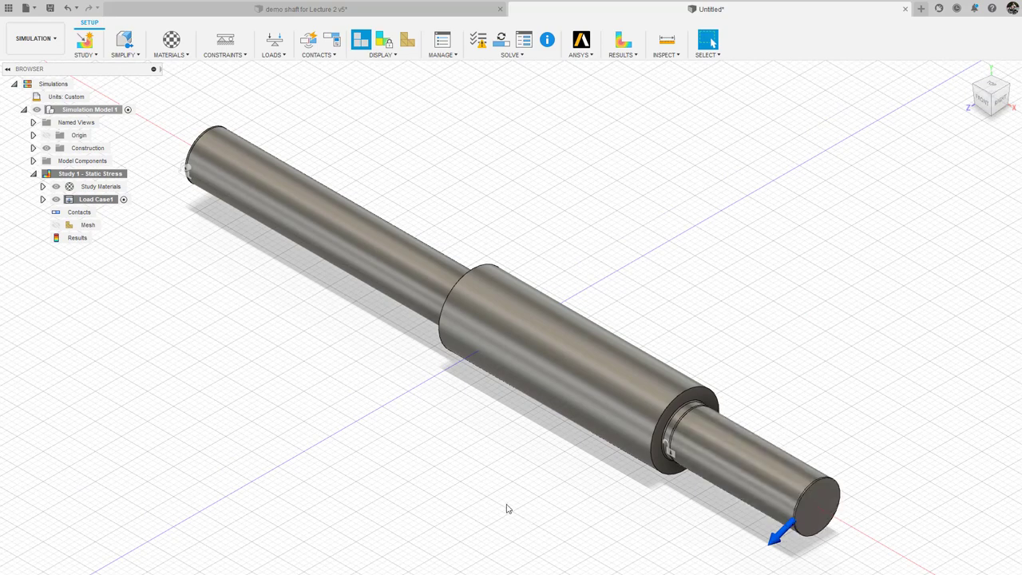
Start another structural force on the narrow split face beside the longer section's shoulder, using vector components in lbforce
{"action": "middle_click_drag", "start_coordinate": [506, 509], "coordinate": [511, 540], "text": "shift"}
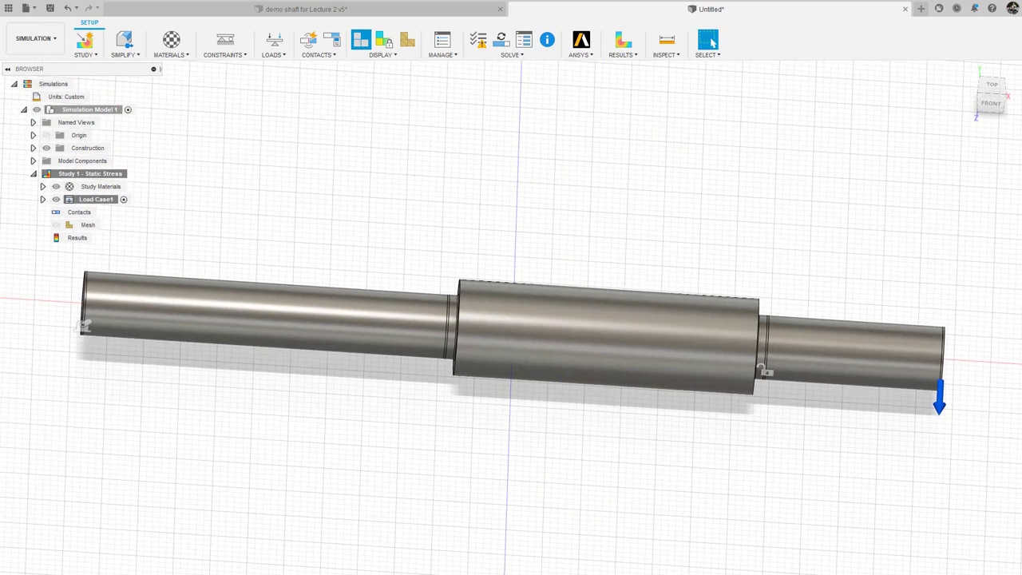
{"action": "scroll", "coordinate": [443, 410], "scroll_direction": "up", "scroll_amount": 5}
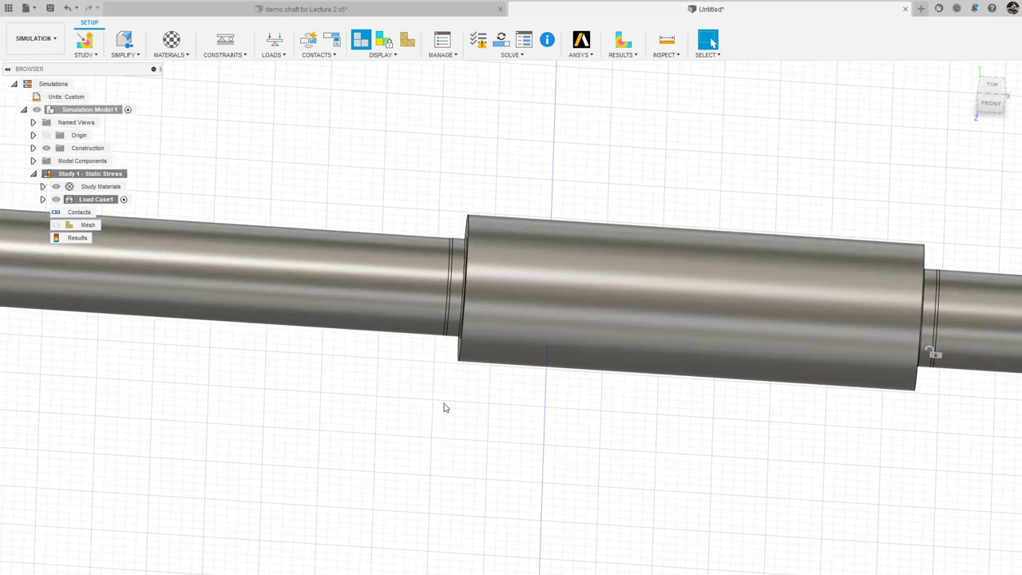
{"action": "scroll", "coordinate": [440, 461], "scroll_direction": "up", "scroll_amount": 3}
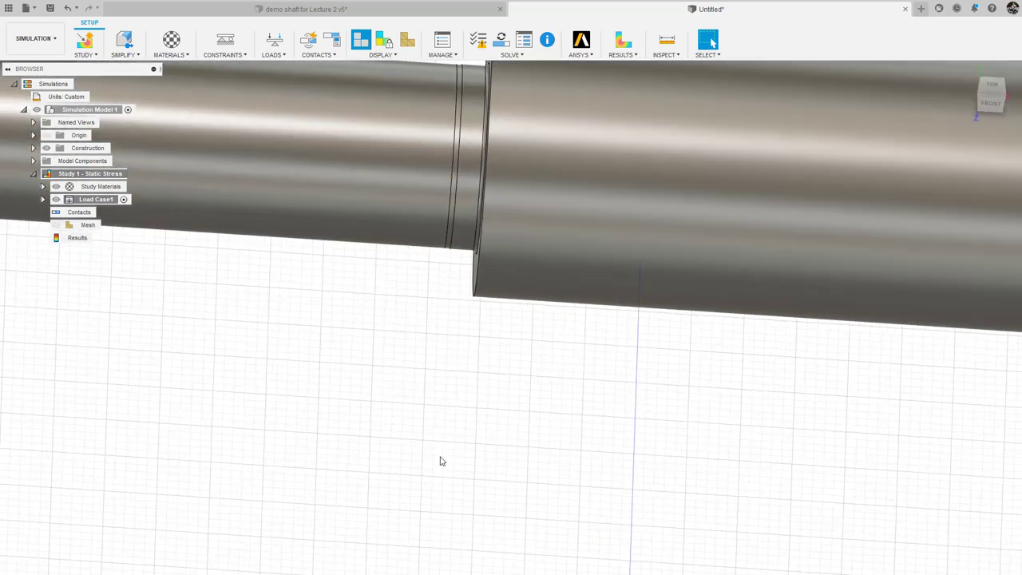
{"action": "middle_click_drag", "start_coordinate": [444, 428], "coordinate": [464, 312], "text": "shift"}
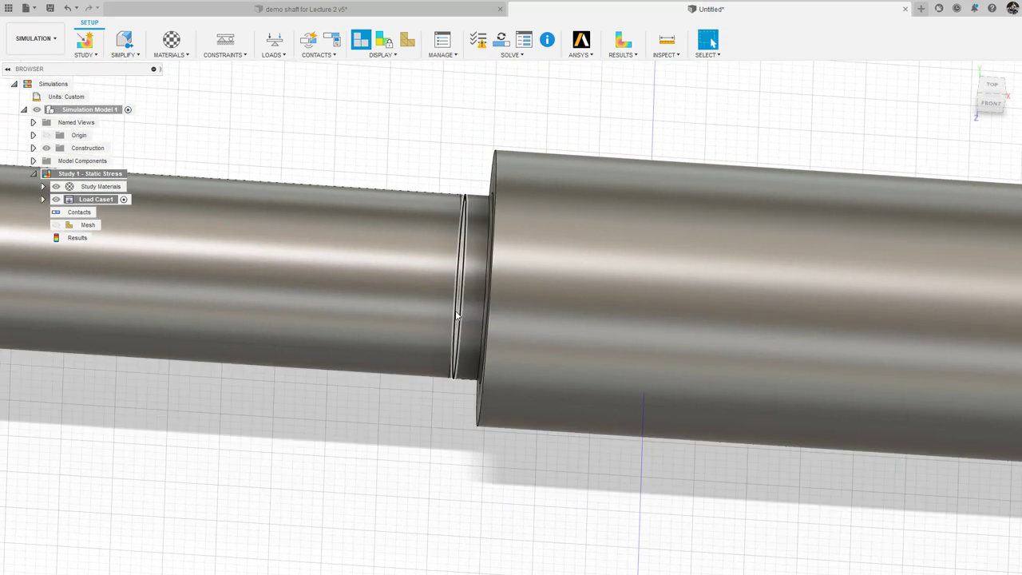
{"action": "left_click", "coordinate": [273, 49]}
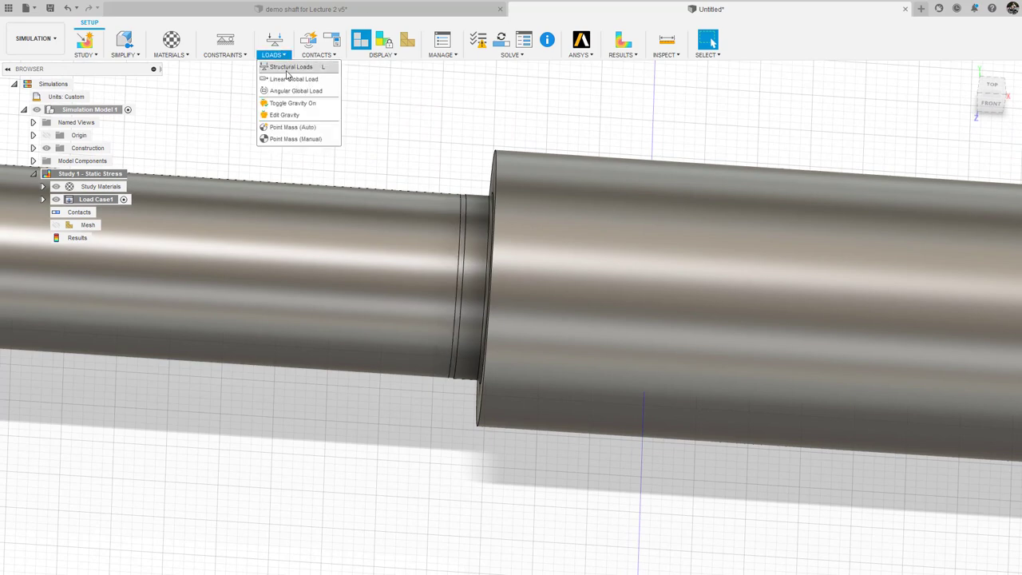
{"action": "left_click", "coordinate": [288, 68]}
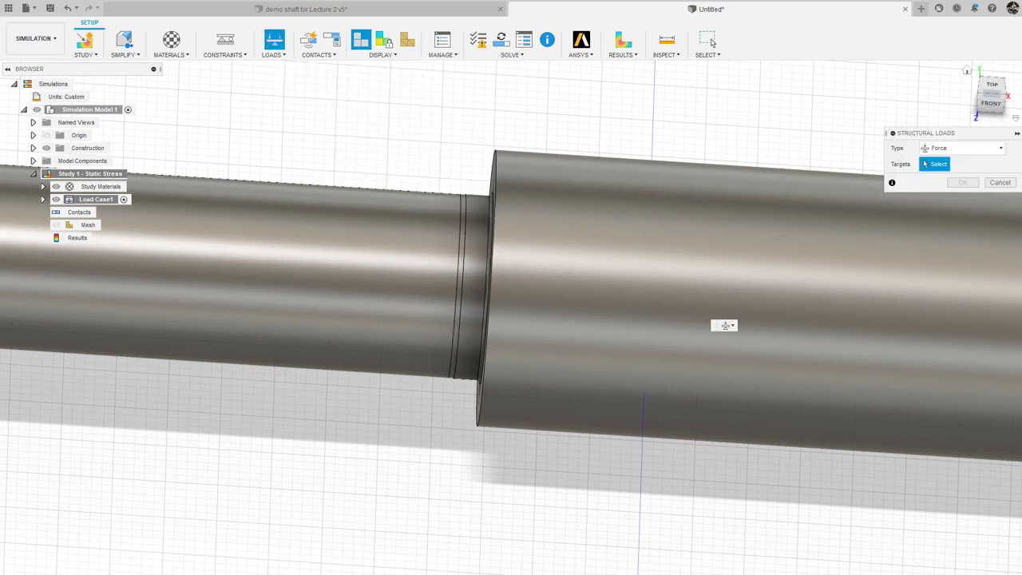
{"action": "scroll", "coordinate": [453, 309], "scroll_direction": "up", "scroll_amount": 6}
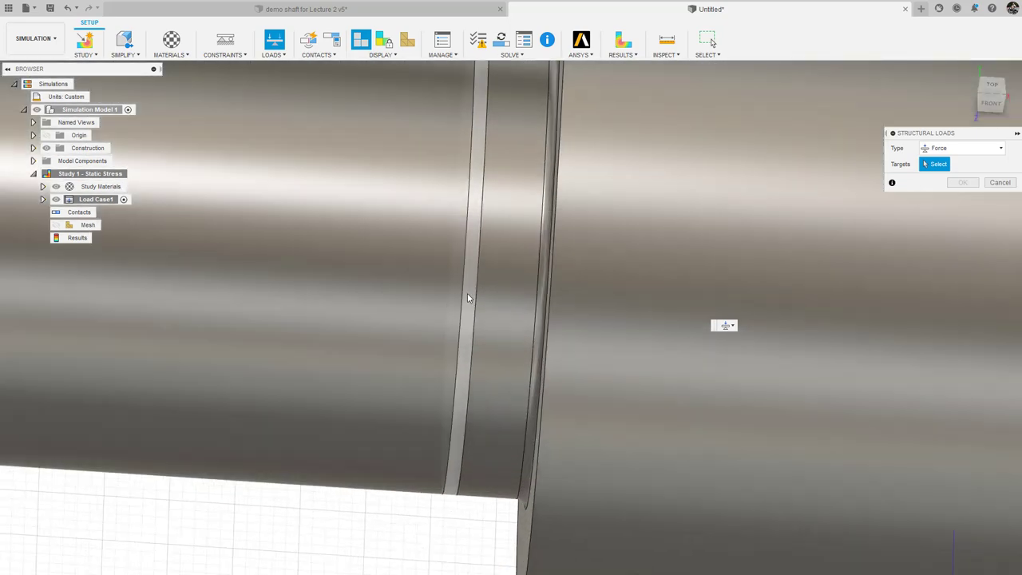
{"action": "left_click", "coordinate": [468, 296]}
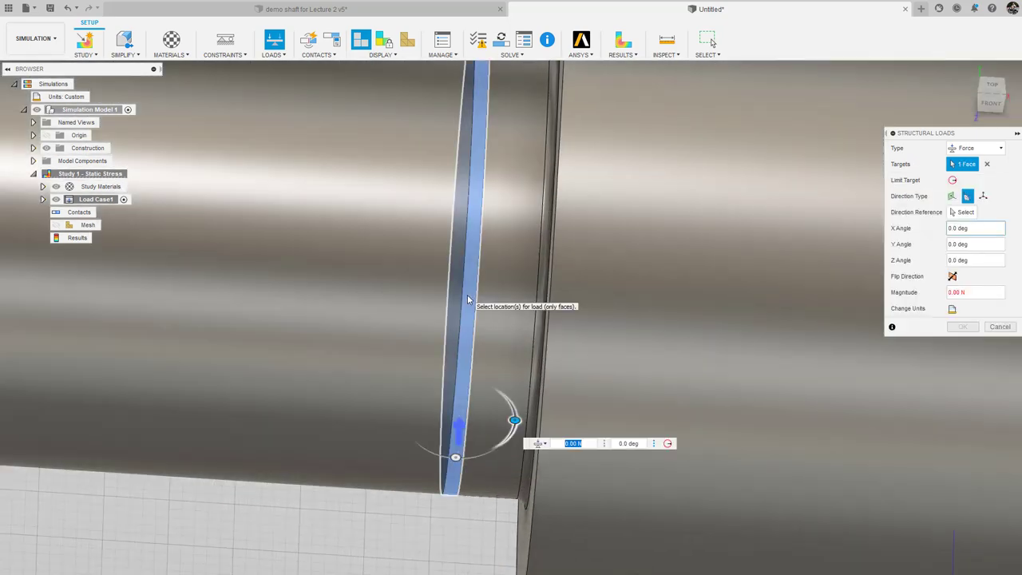
{"action": "left_click", "coordinate": [984, 195]}
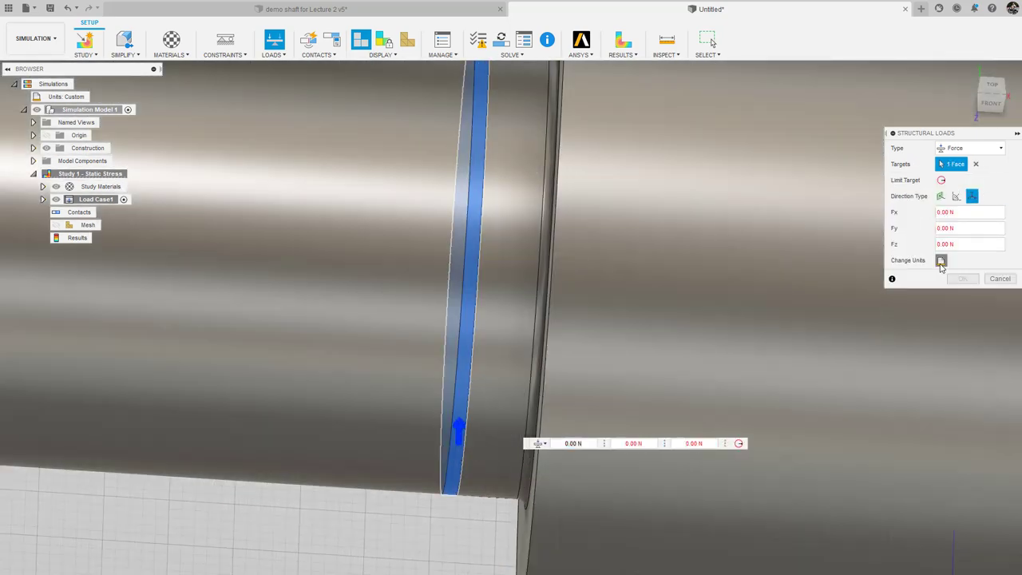
{"action": "left_click", "coordinate": [942, 262]}
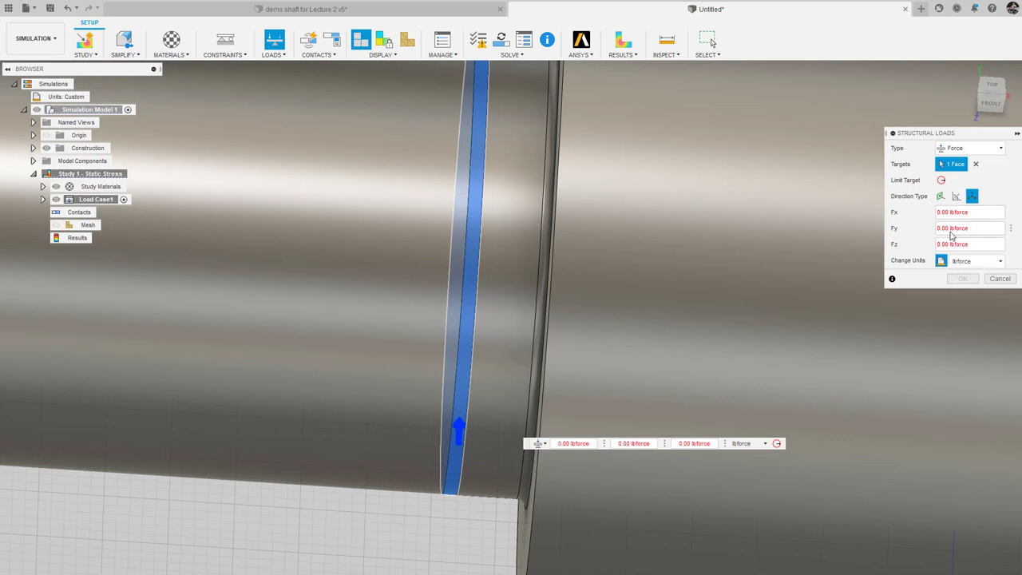
Set the shoulder-side force to Fy 564 lbforce and Fz -205 lbforce and accept the load
{"action": "left_click", "coordinate": [950, 230]}
{"action": "type", "text": "564"}
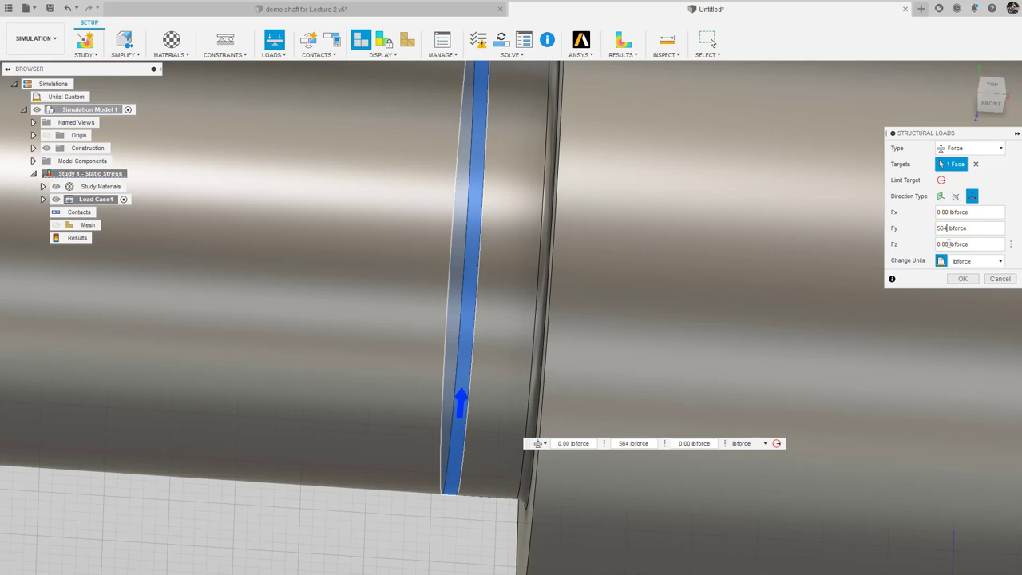
{"action": "left_click", "coordinate": [949, 245]}
{"action": "type", "text": "-"}
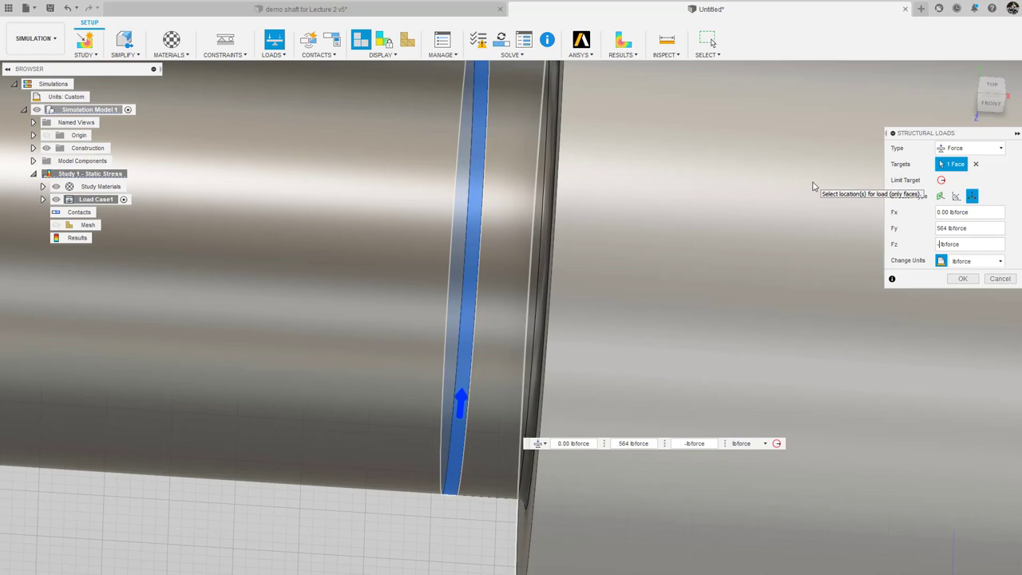
{"action": "type", "text": "205"}
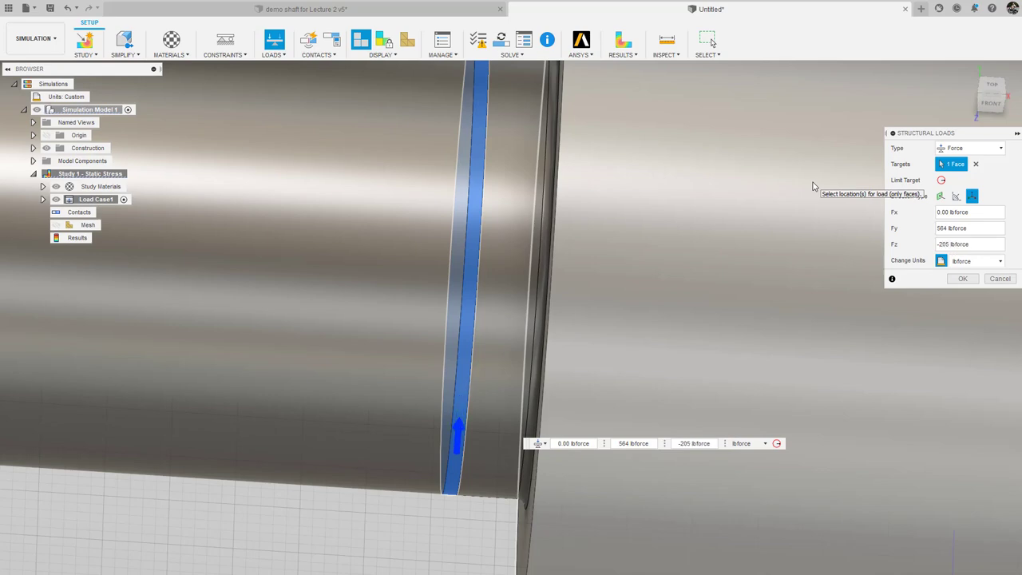
{"action": "key", "text": "Return"}
{"action": "left_click", "coordinate": [969, 72]}
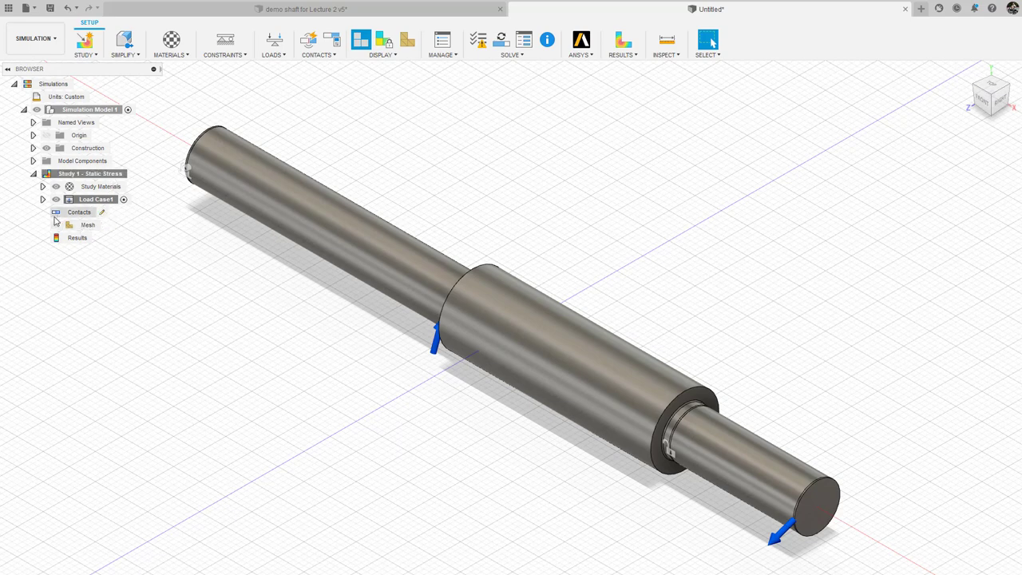
Reduce the mesh's model-based average element size to about 3% and generate the mesh
{"action": "left_click", "coordinate": [89, 226]}
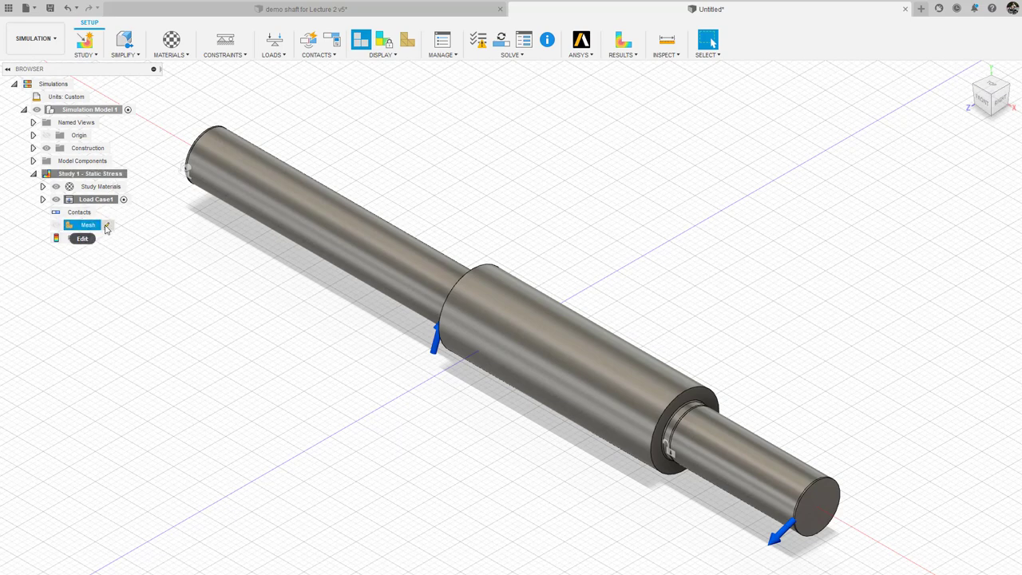
{"action": "left_click", "coordinate": [107, 225]}
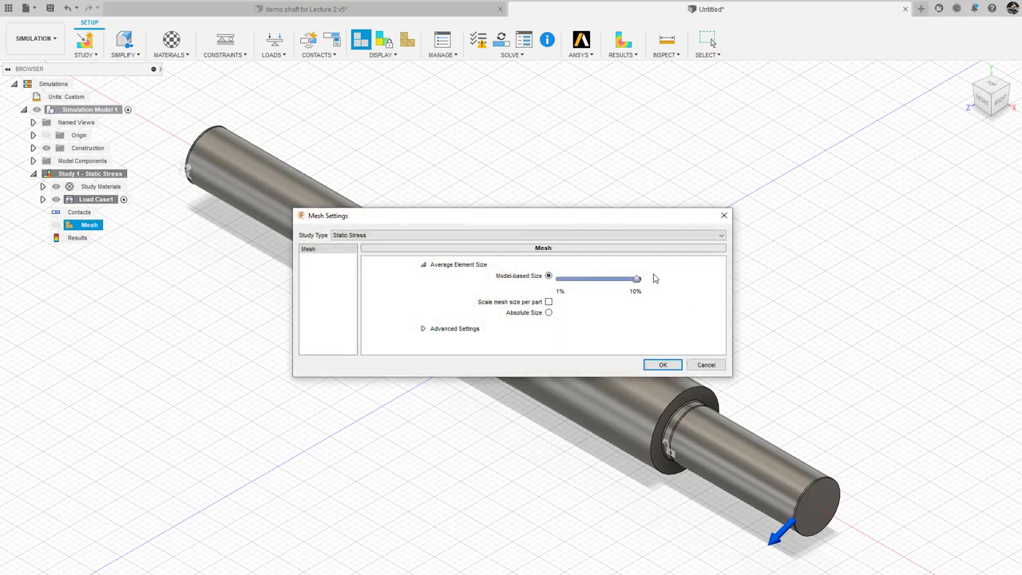
{"action": "left_click_drag", "start_coordinate": [636, 281], "coordinate": [578, 284]}
{"action": "mouse_move", "coordinate": [580, 284]}
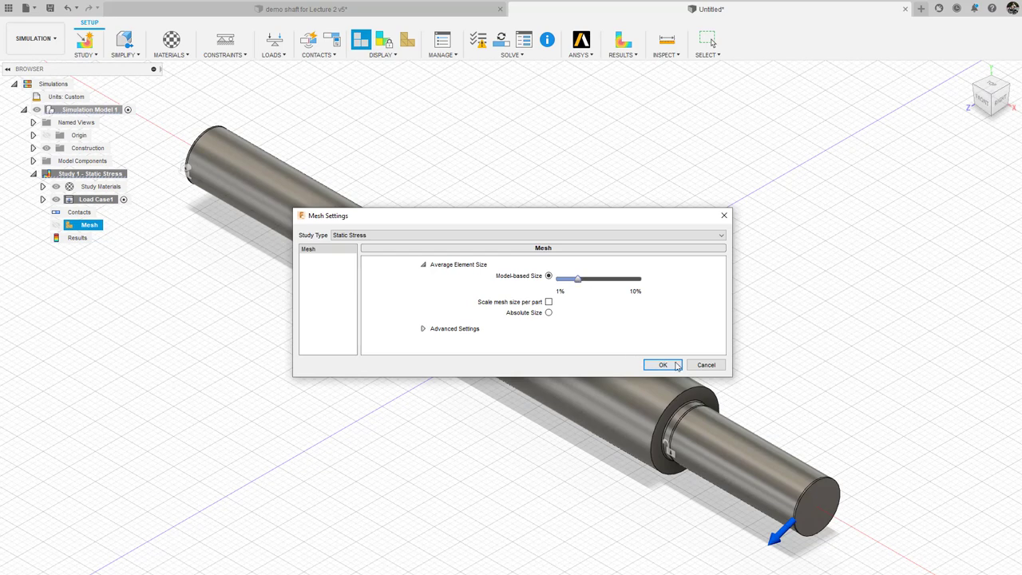
{"action": "left_click", "coordinate": [675, 365]}
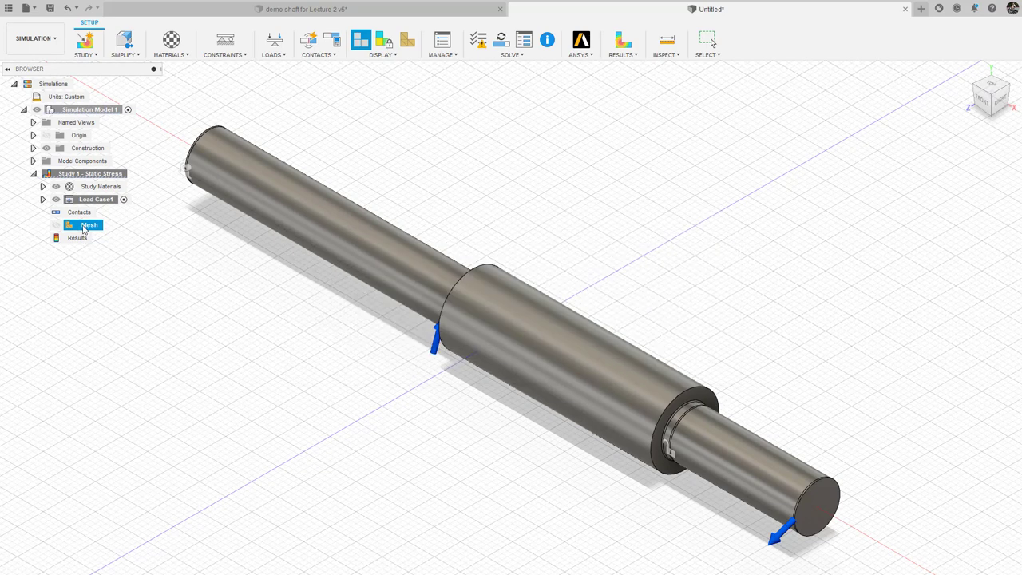
{"action": "right_click", "coordinate": [84, 230]}
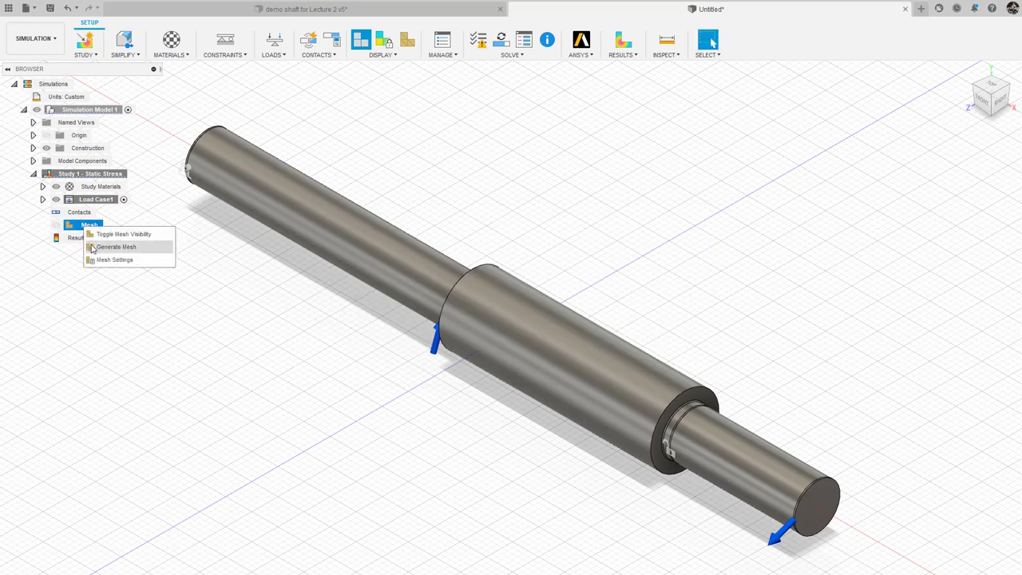
{"action": "left_click", "coordinate": [91, 246]}
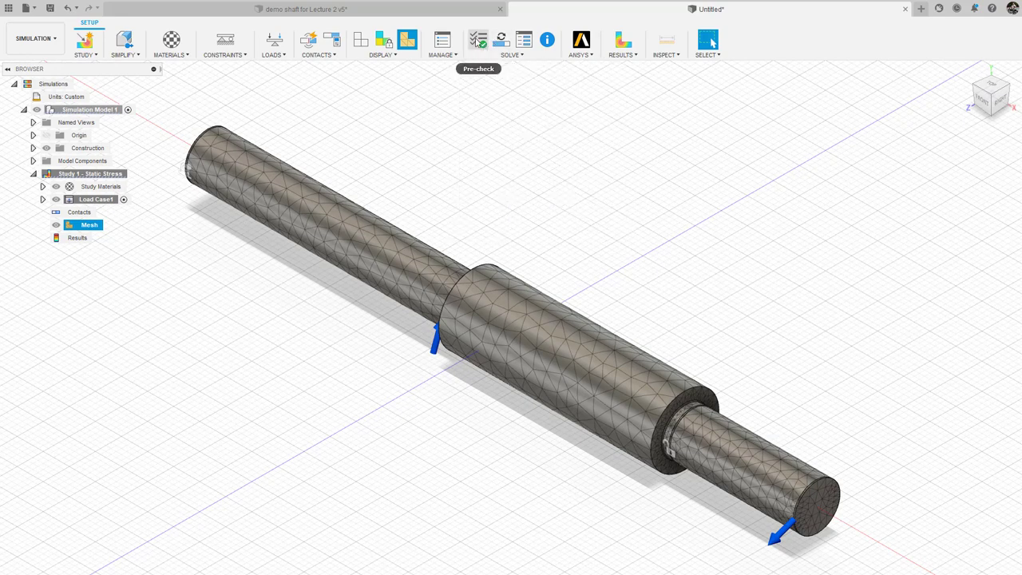
Solve the static stress study and view the deformed shaft's safety factor results
{"action": "left_click", "coordinate": [515, 56]}
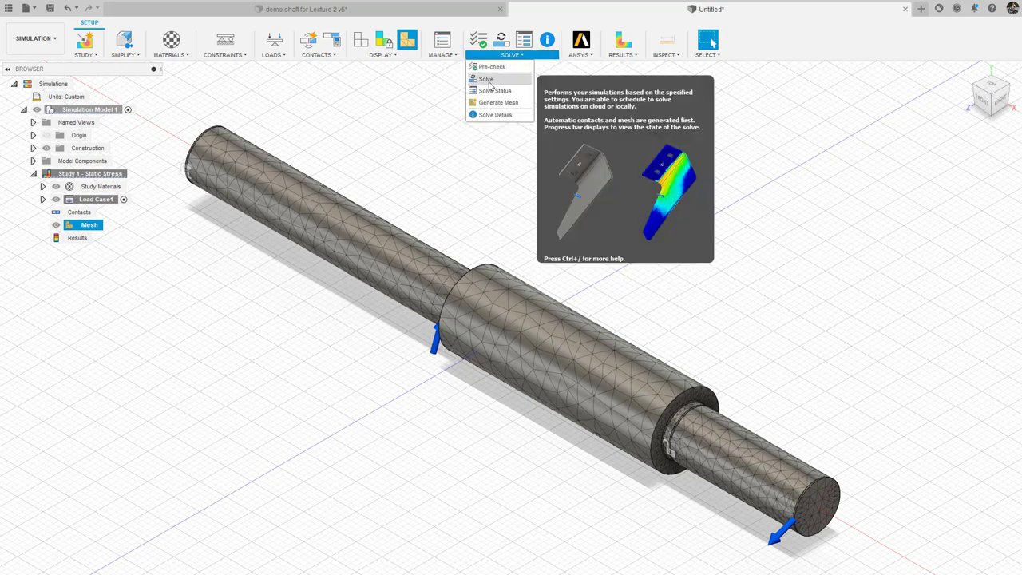
{"action": "left_click", "coordinate": [487, 79]}
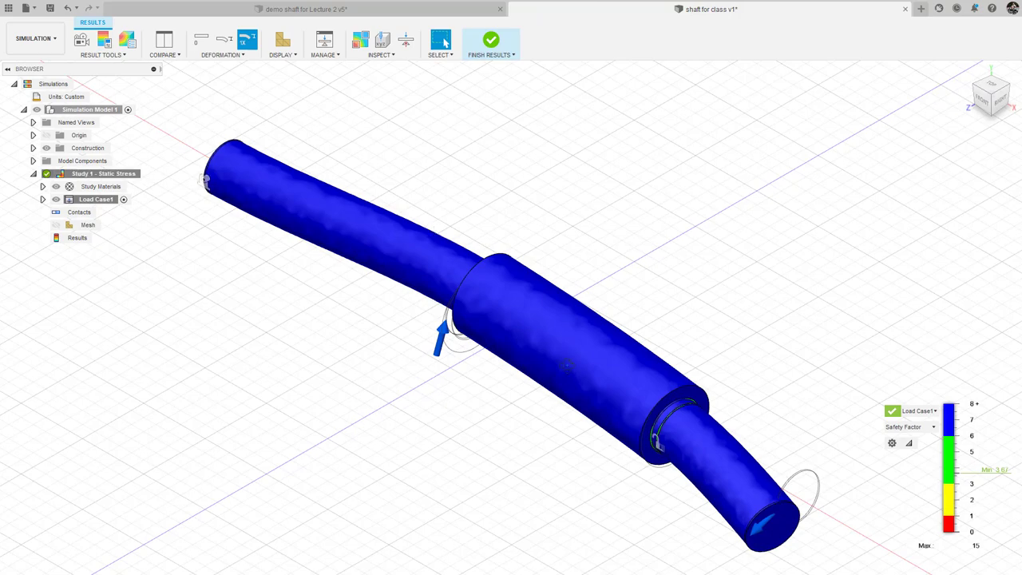
{"action": "mouse_move", "coordinate": [568, 366]}
{"action": "middle_mouse_down", "text": "shift"}
{"action": "mouse_move", "coordinate": [551, 375]}
{"action": "mouse_move", "coordinate": [576, 374]}
{"action": "middle_mouse_up", "text": "shift"}
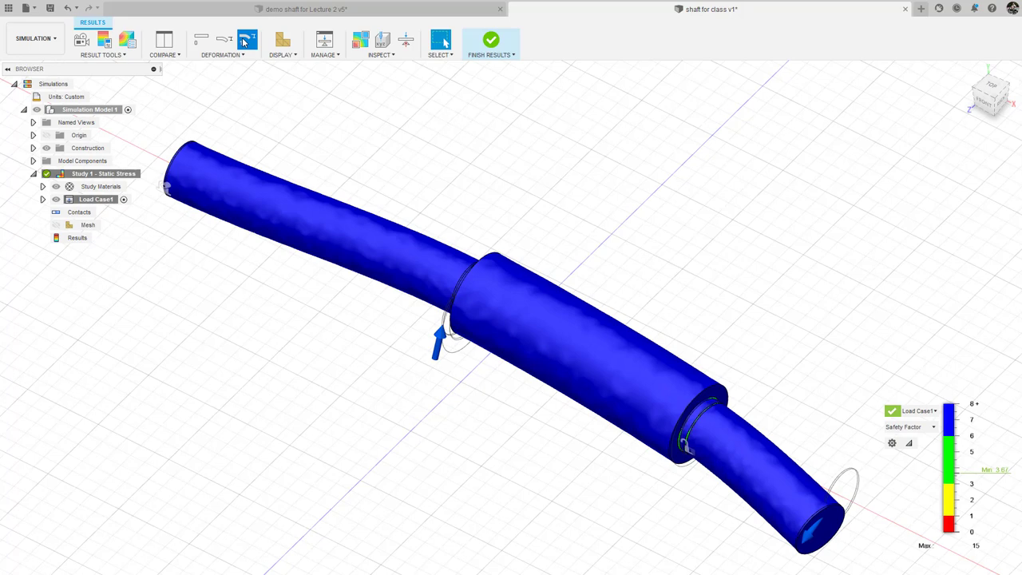
Show the Von Mises stress results on the shaft in place of the safety factor
{"action": "mouse_move", "coordinate": [947, 452]}
{"action": "left_click", "coordinate": [930, 426]}
{"action": "left_click", "coordinate": [902, 452]}
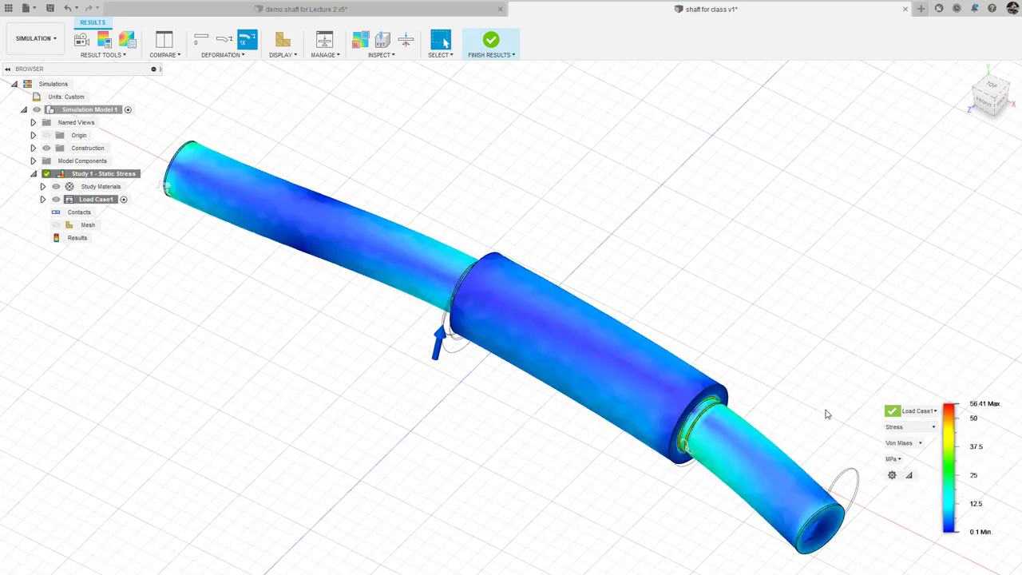
Display the Von Mises stress results in psi
{"action": "left_click", "coordinate": [896, 460]}
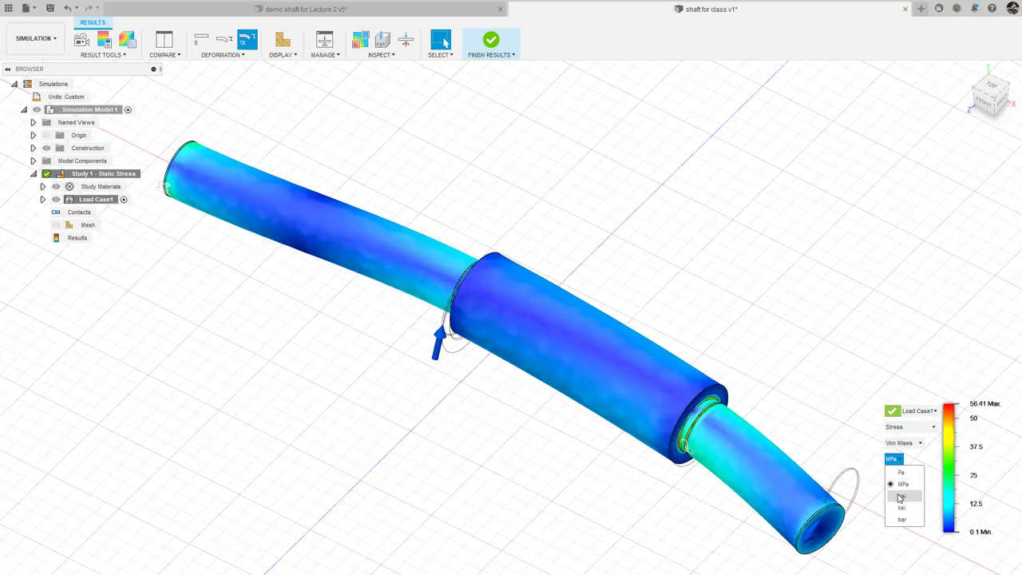
{"action": "left_click", "coordinate": [901, 496]}
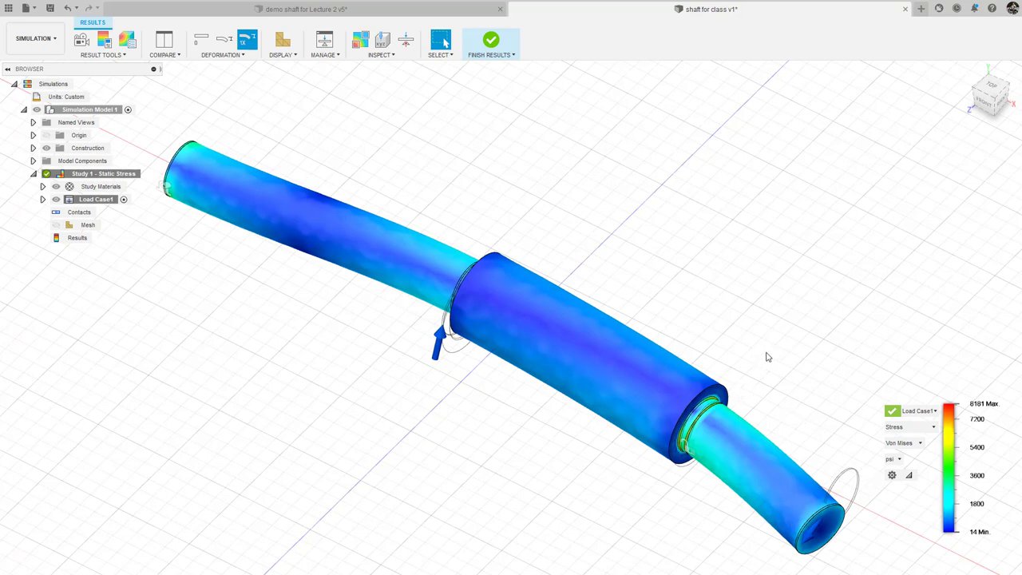
Place a point probe on the high-stress fillet beside the large shoulder, at about X 331, Y -4.3, Z 43.8 mm, with its label clear of the shaft
{"action": "middle_click_drag", "start_coordinate": [765, 356], "coordinate": [634, 283]}
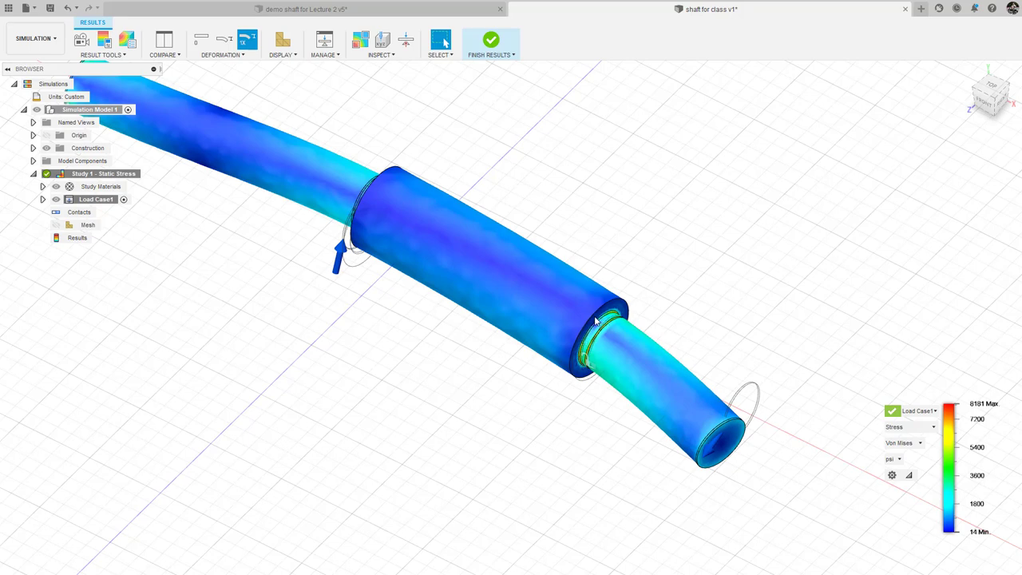
{"action": "scroll", "coordinate": [593, 317], "scroll_direction": "up", "scroll_amount": 5}
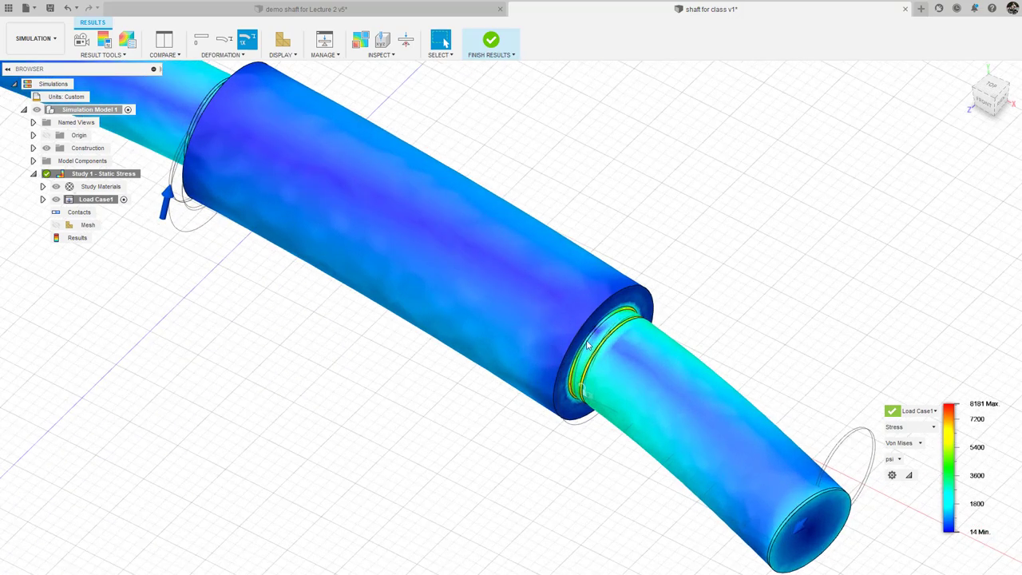
{"action": "scroll", "coordinate": [565, 375], "scroll_direction": "up", "scroll_amount": 4}
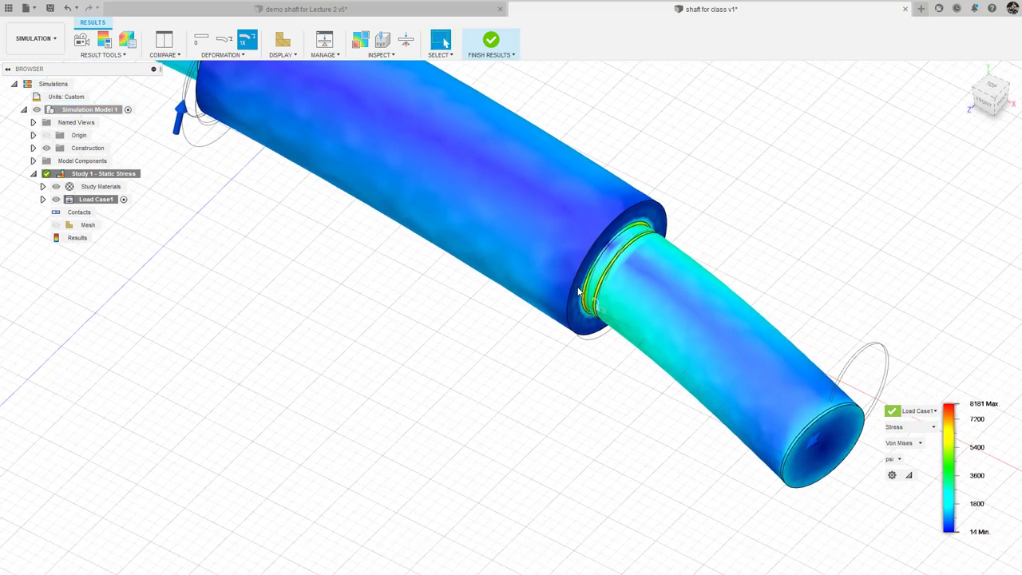
{"action": "scroll", "coordinate": [579, 292], "scroll_direction": "up", "scroll_amount": 2}
{"action": "scroll", "coordinate": [579, 291], "scroll_direction": "up", "scroll_amount": 2}
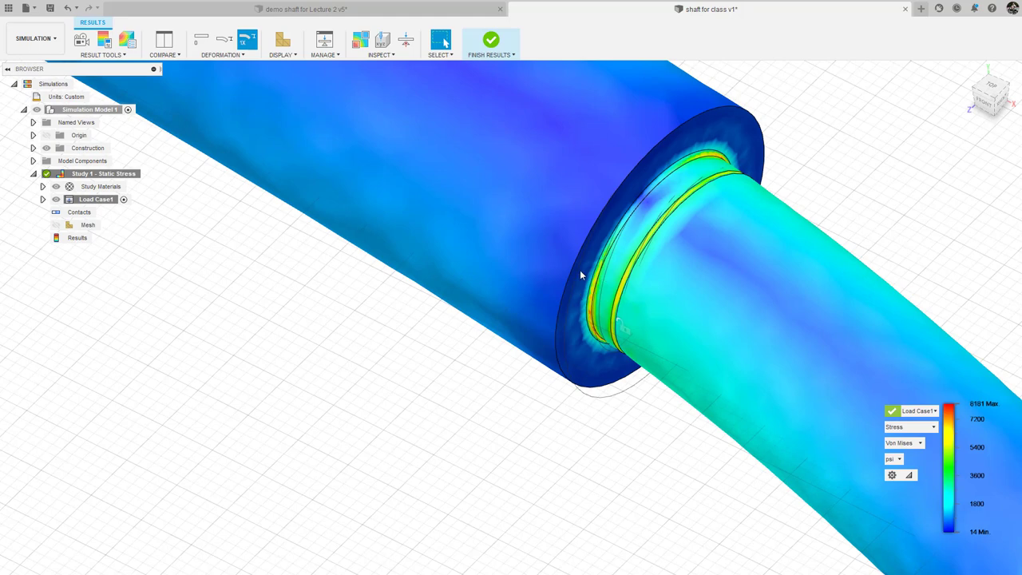
{"action": "left_click", "coordinate": [388, 55]}
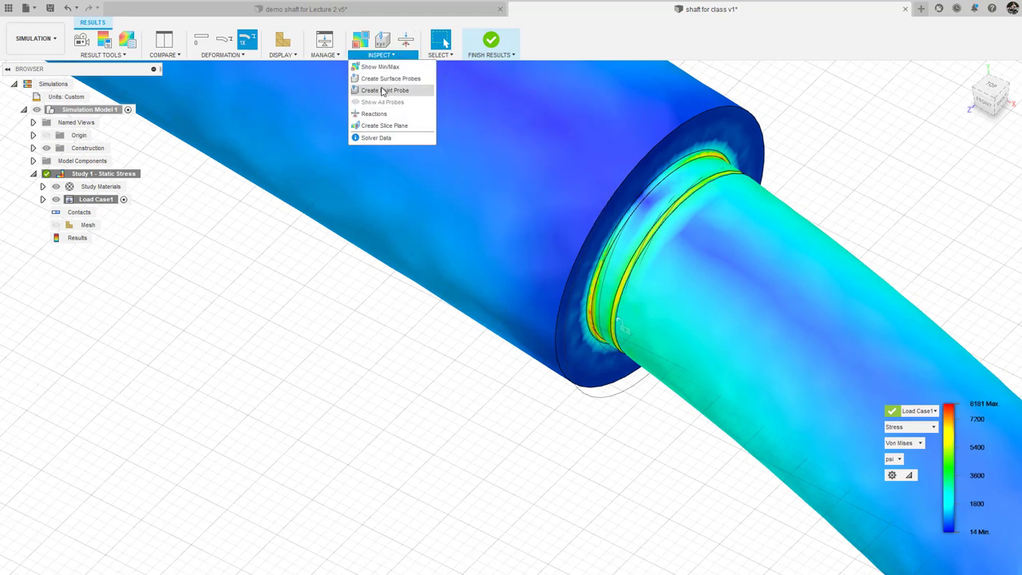
{"action": "left_click", "coordinate": [384, 91]}
{"action": "left_click", "coordinate": [397, 129]}
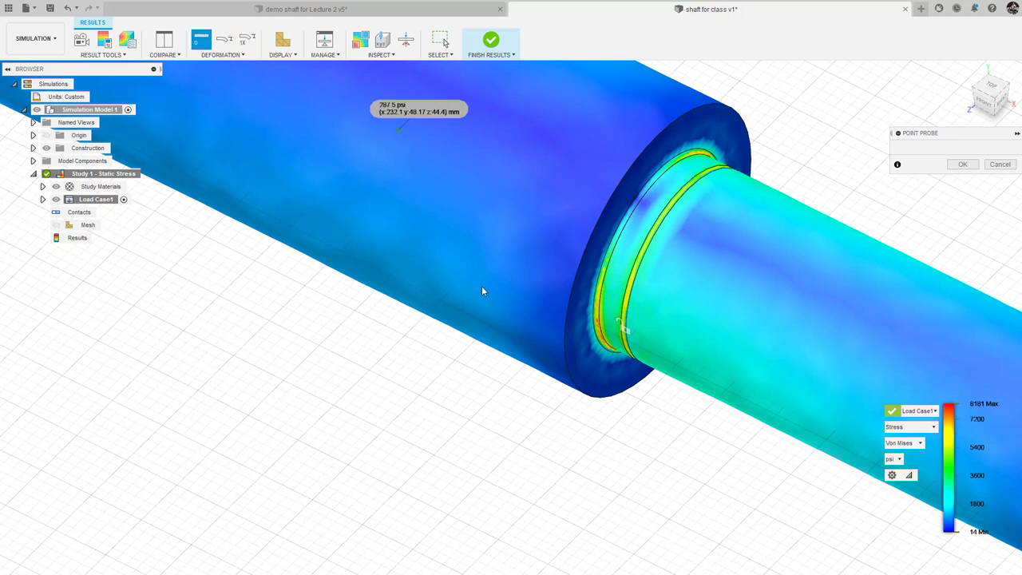
{"action": "left_click", "coordinate": [597, 323]}
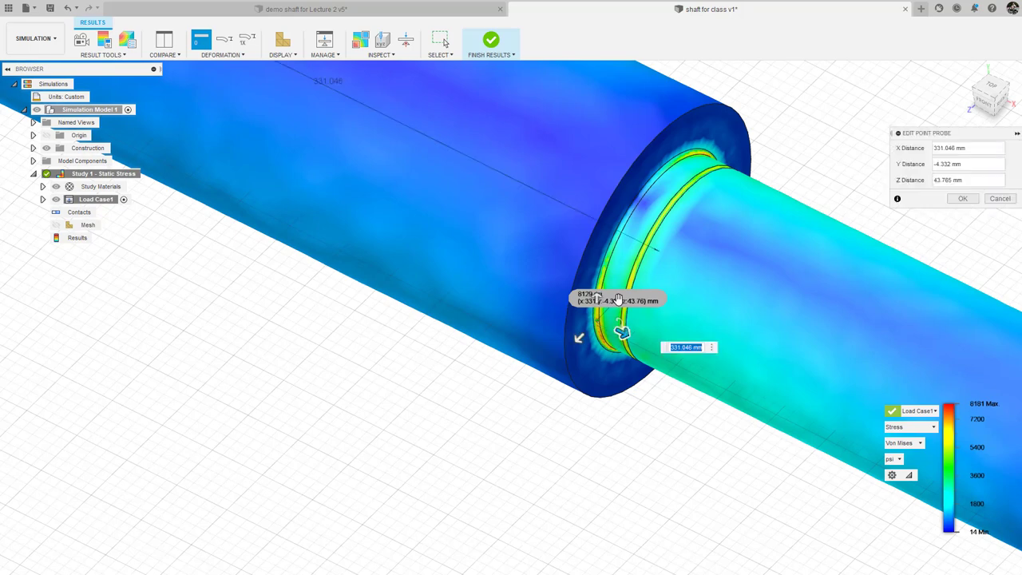
{"action": "left_click_drag", "start_coordinate": [609, 306], "coordinate": [389, 385]}
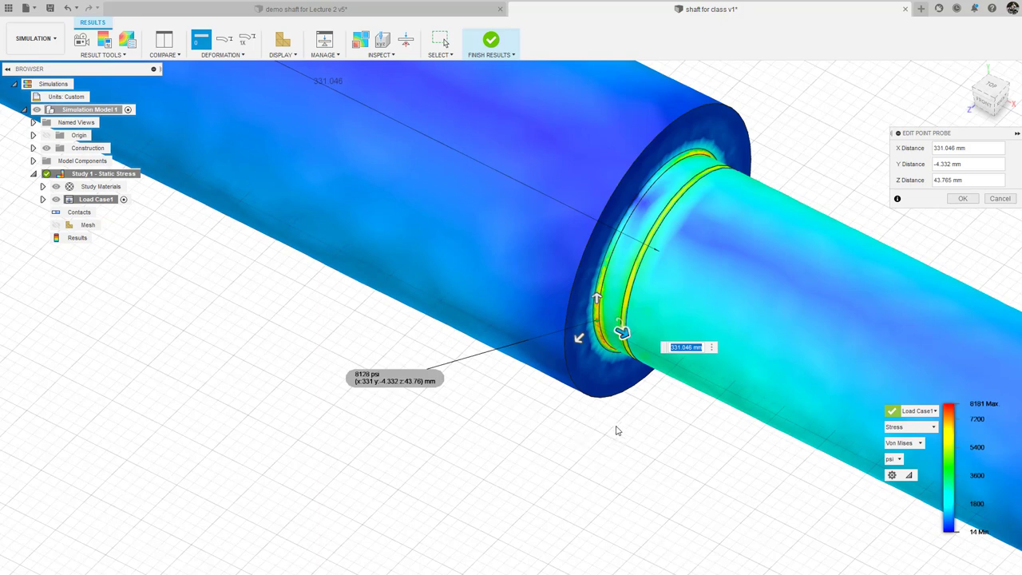
{"action": "key", "text": "Return"}
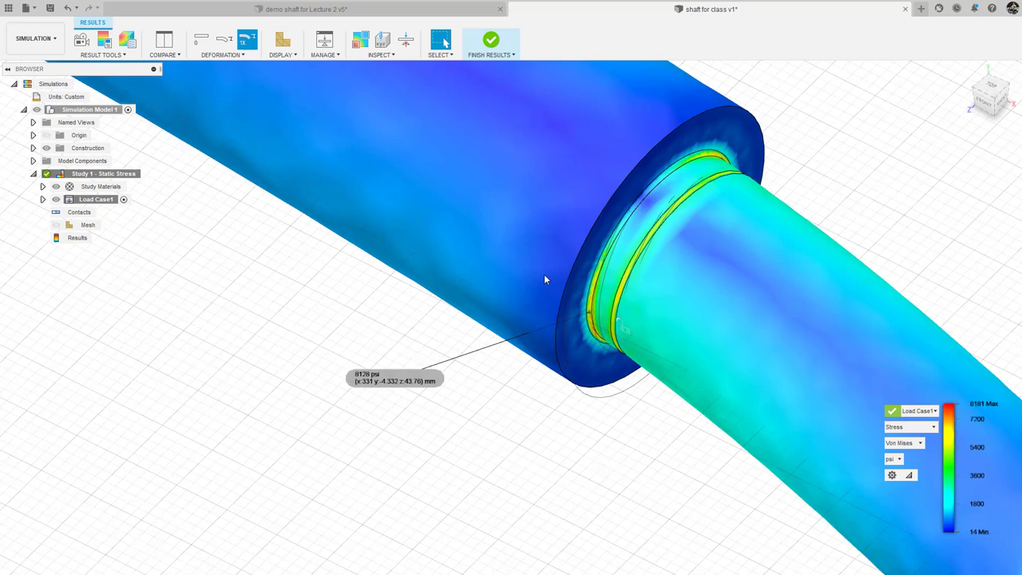
Show the whole shaft's stress results with the deformation at actual scale
{"action": "mouse_move", "coordinate": [968, 71]}
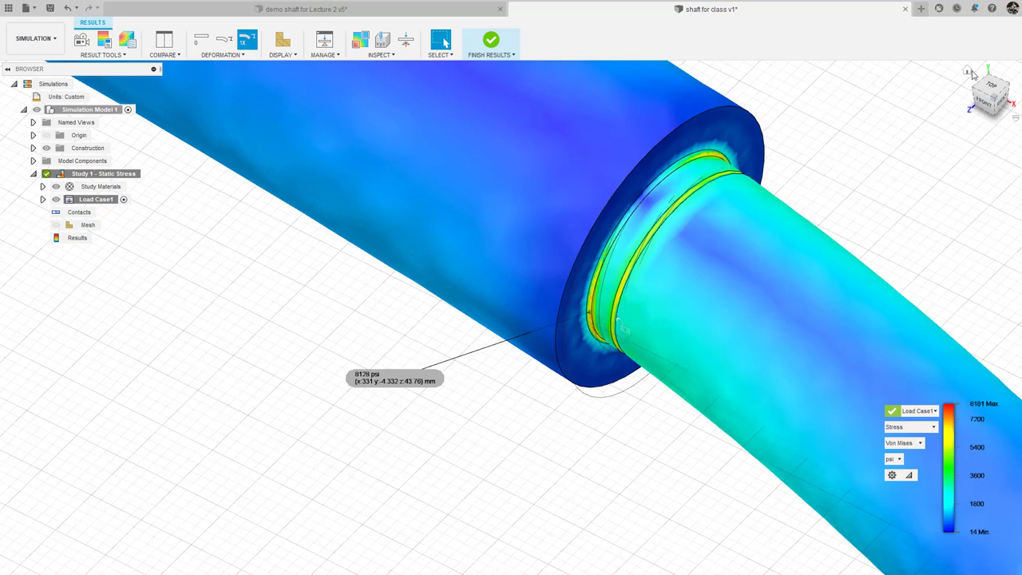
{"action": "left_click", "coordinate": [968, 71]}
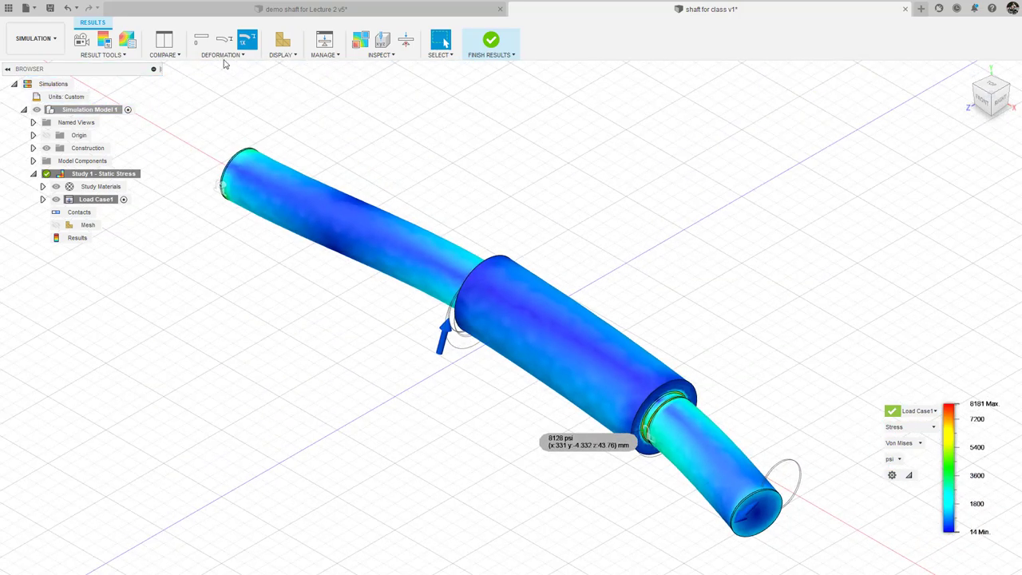
{"action": "left_click", "coordinate": [223, 40]}
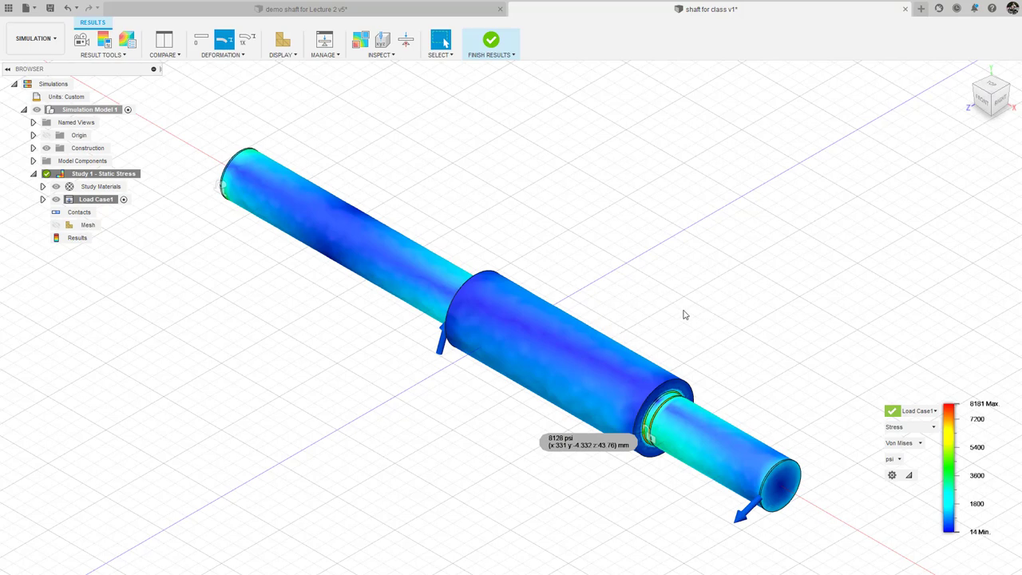
{"action": "middle_click_drag", "start_coordinate": [686, 316], "coordinate": [664, 219]}
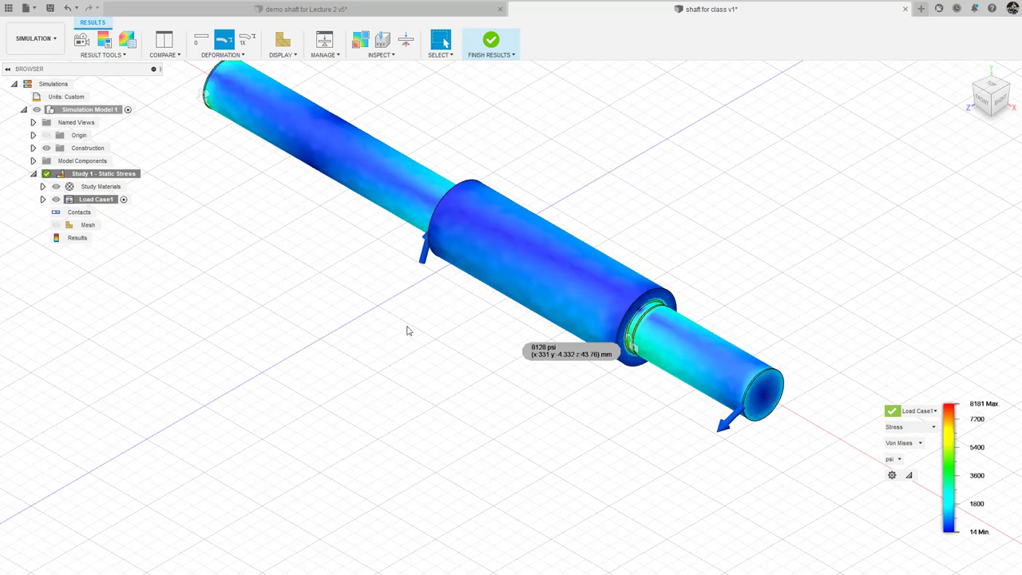
{"action": "middle_click_drag", "start_coordinate": [388, 340], "coordinate": [420, 349], "text": "shift"}
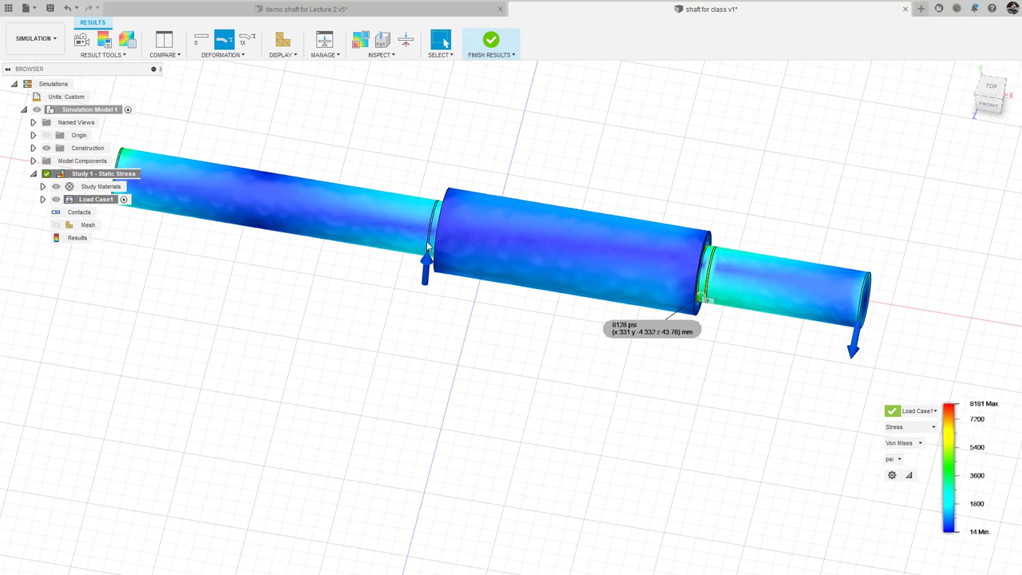